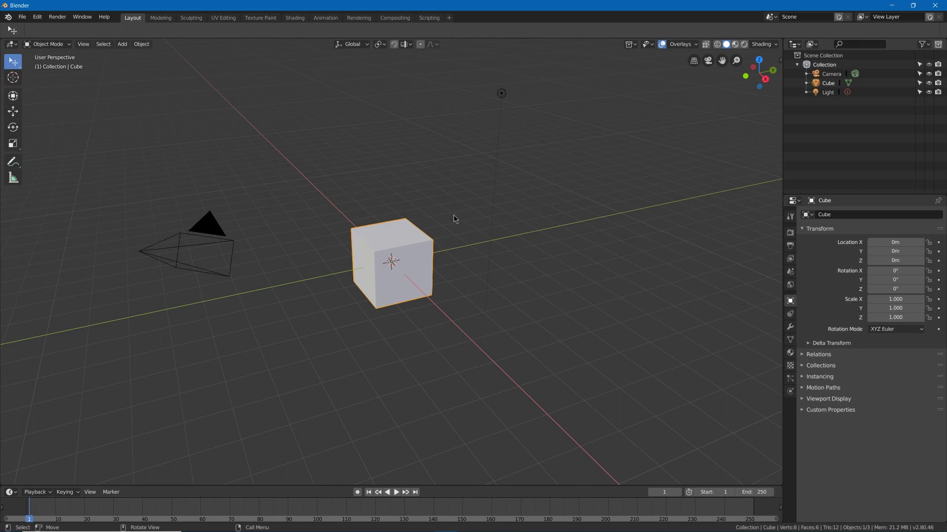
- Show the Cube's empty Modifier Properties tab and its Add Modifier list
left_click(791, 329)
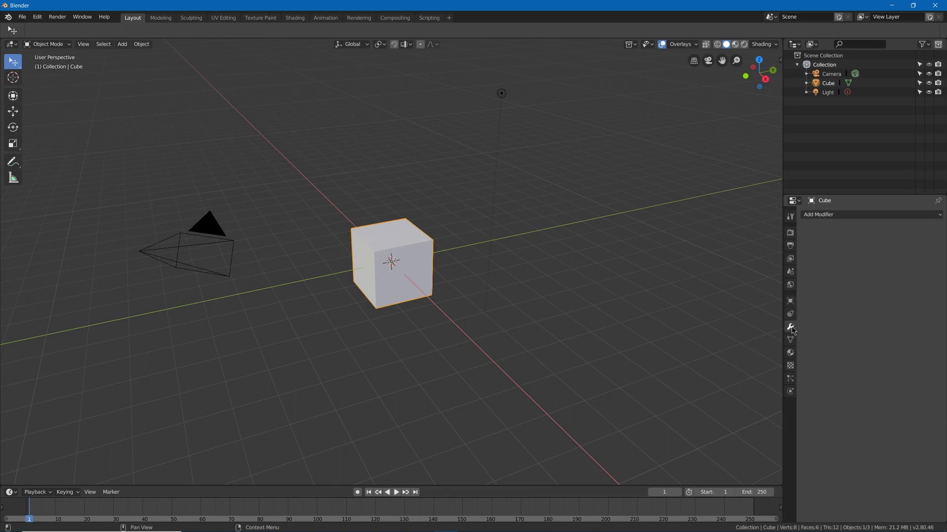
left_click(838, 214)
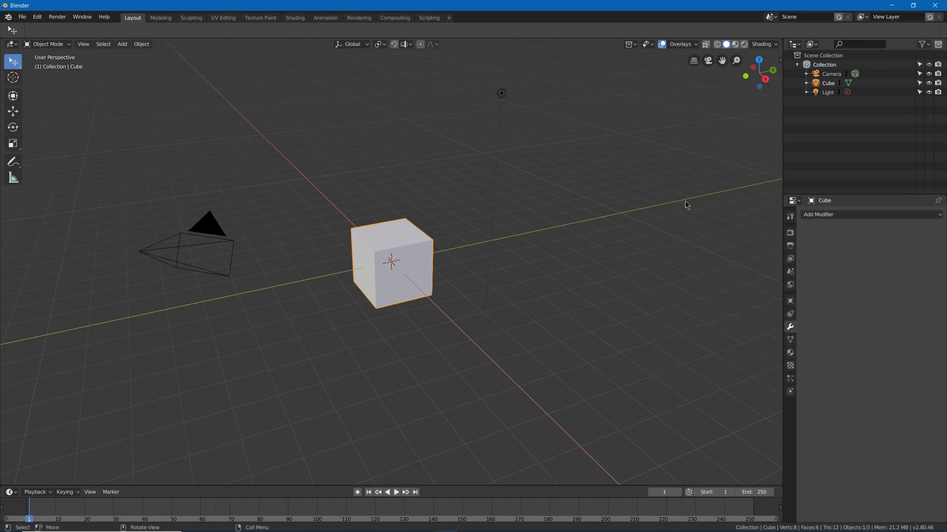
left_click(835, 216)
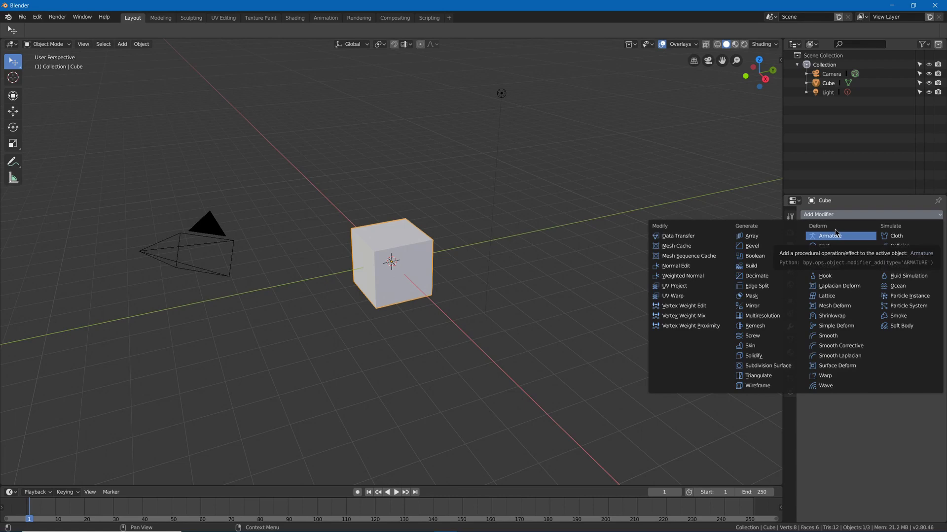
left_click(890, 240)
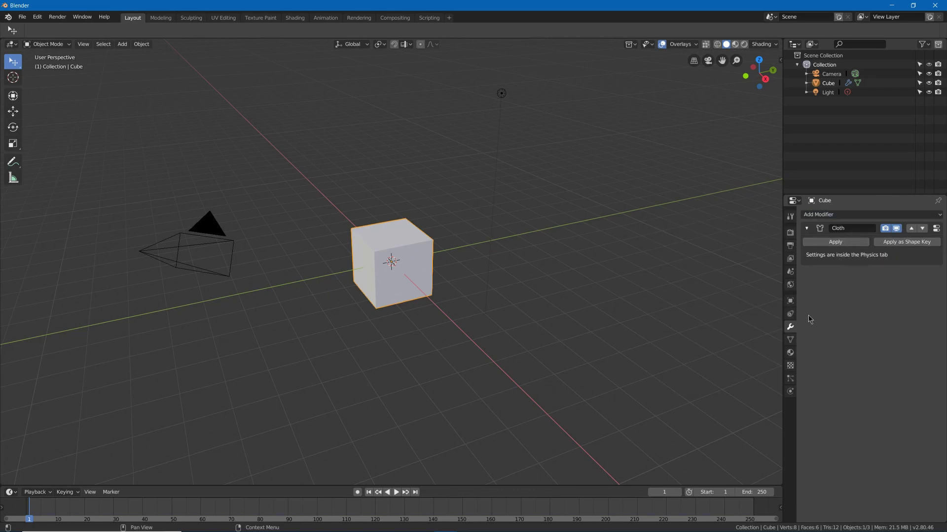
left_click(790, 395)
scroll(813, 353, "down", 1)
scroll(810, 362, "up", 1)
key("ctrl+z")
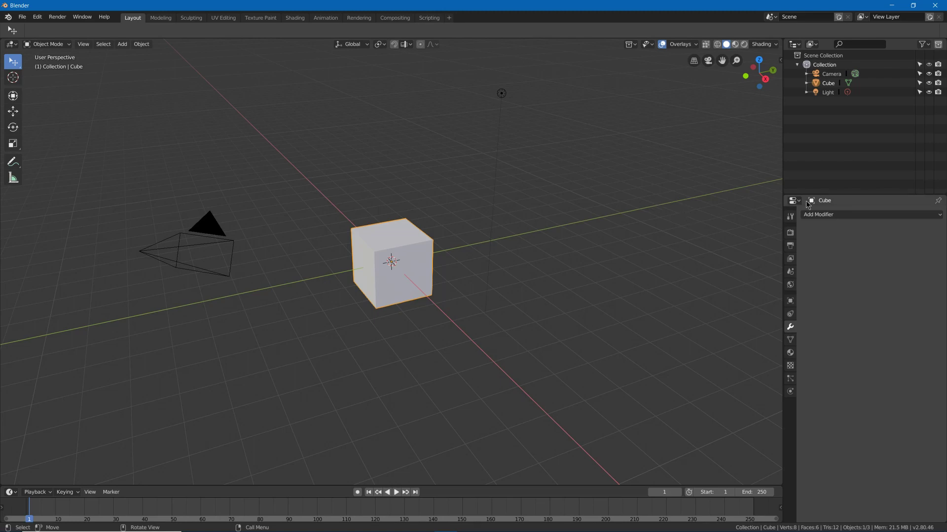
- Add a Subdivision Surface modifier, compare Simple with Catmull-Clark, and set viewport levels to 4
left_click(811, 215)
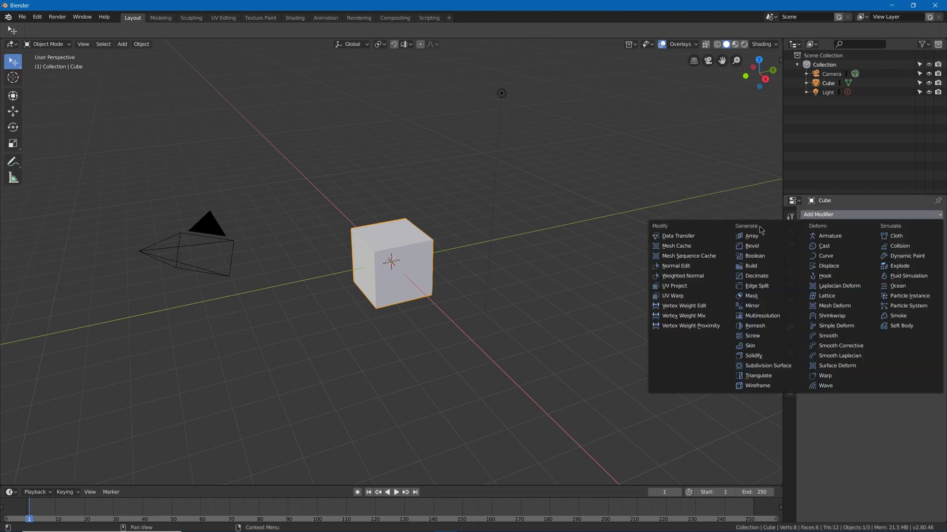
left_click(773, 369)
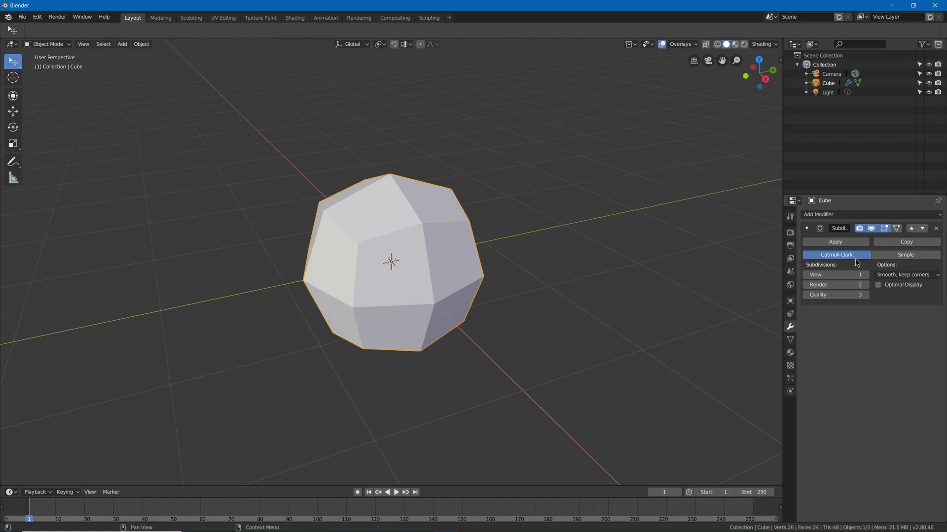
left_click(882, 256)
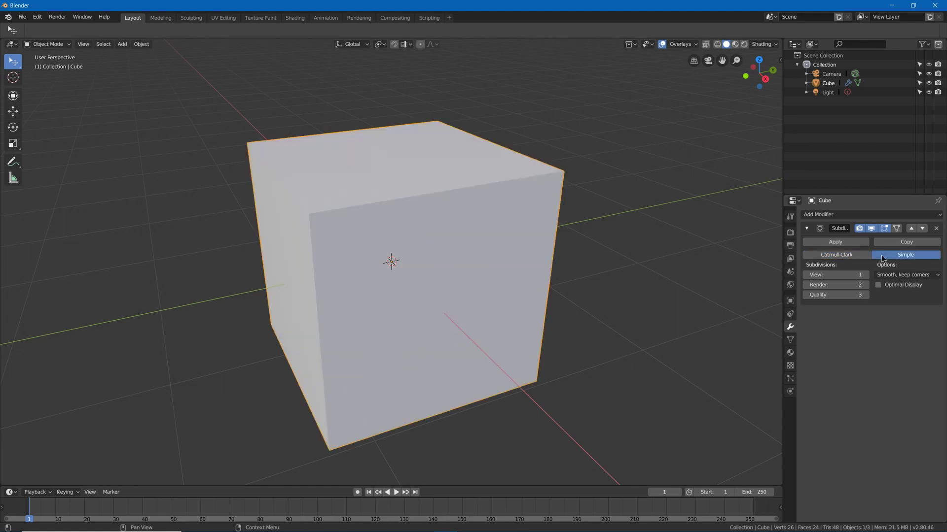
left_click(846, 261)
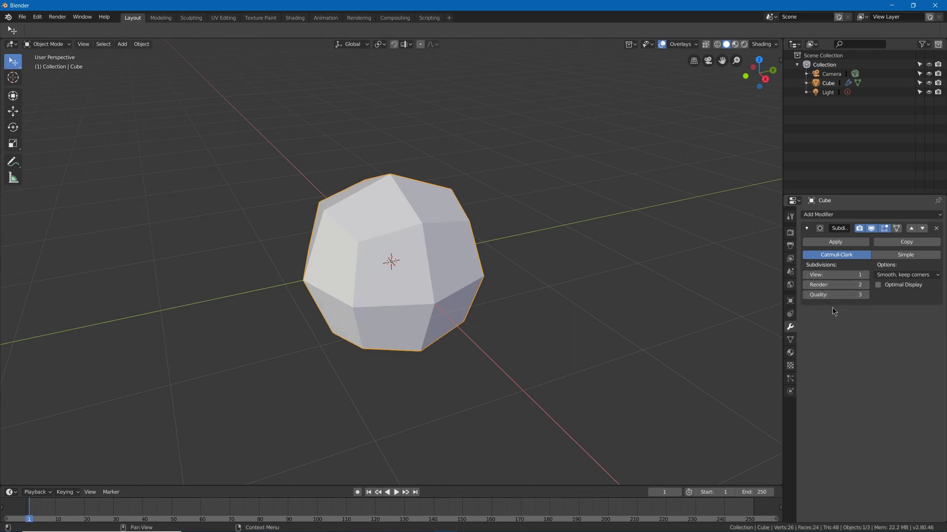
left_click_drag(839, 275, 868, 275)
mouse_move(508, 252)
middle_mouse_down()
mouse_move(467, 228)
mouse_move(507, 255)
middle_mouse_up()
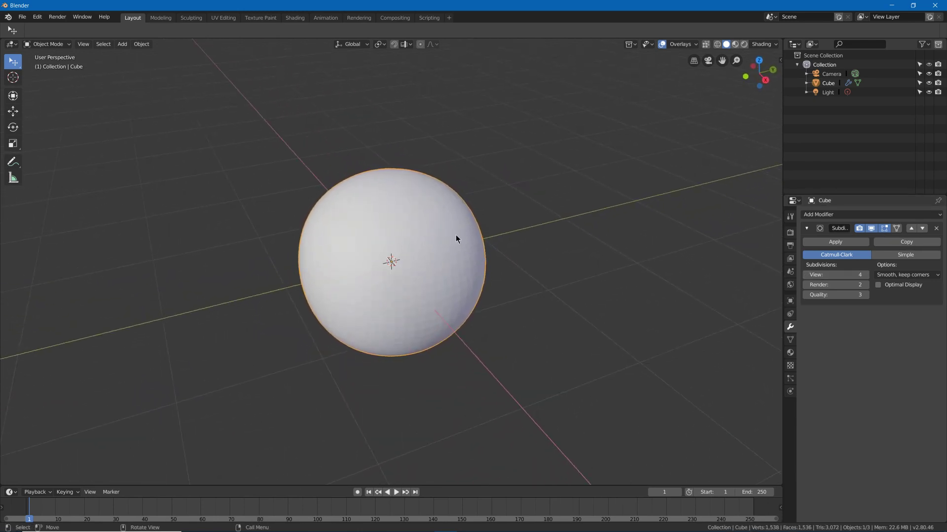
- In Edit Mode with face select, try moving the top face, then undo it
key("Tab")
middle_click_drag(456, 235, 445, 151)
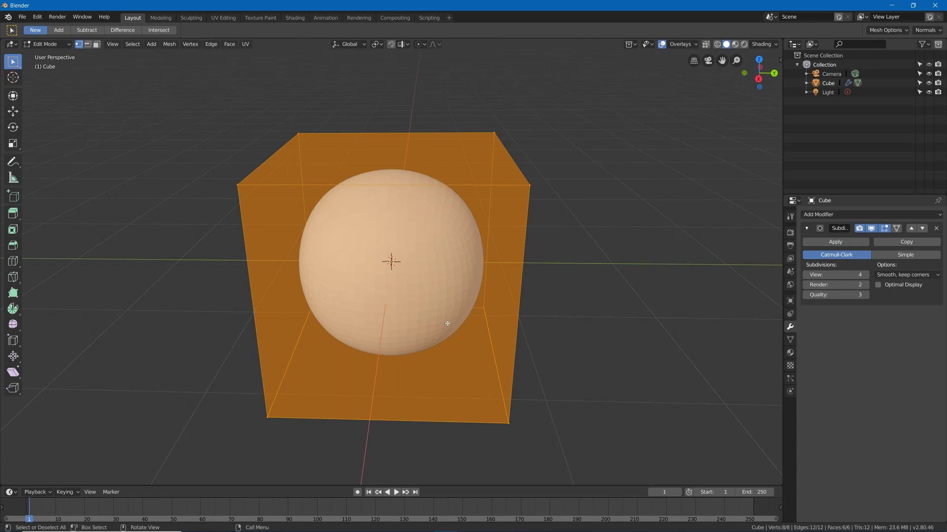
middle_click_drag(447, 323, 444, 161)
key("alt+a")
key("3")
left_click(427, 164)
key("g")
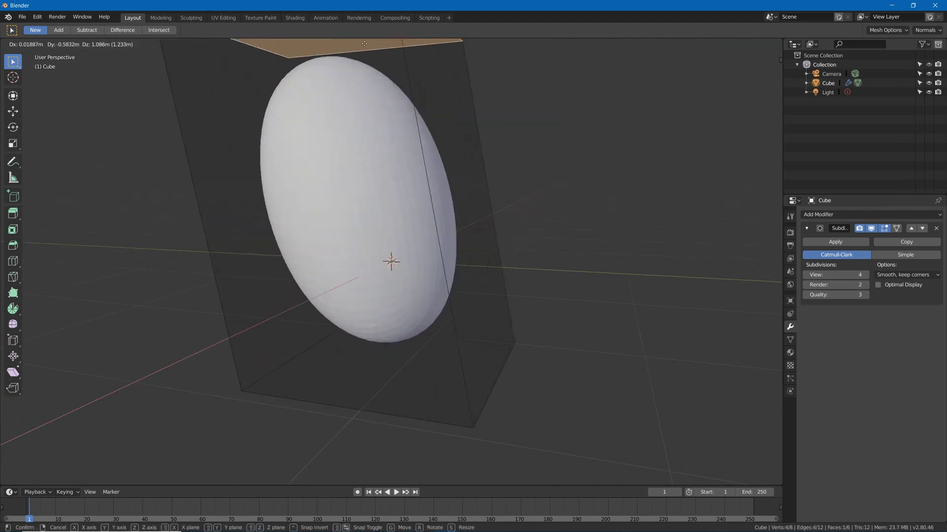
left_click(189, 97)
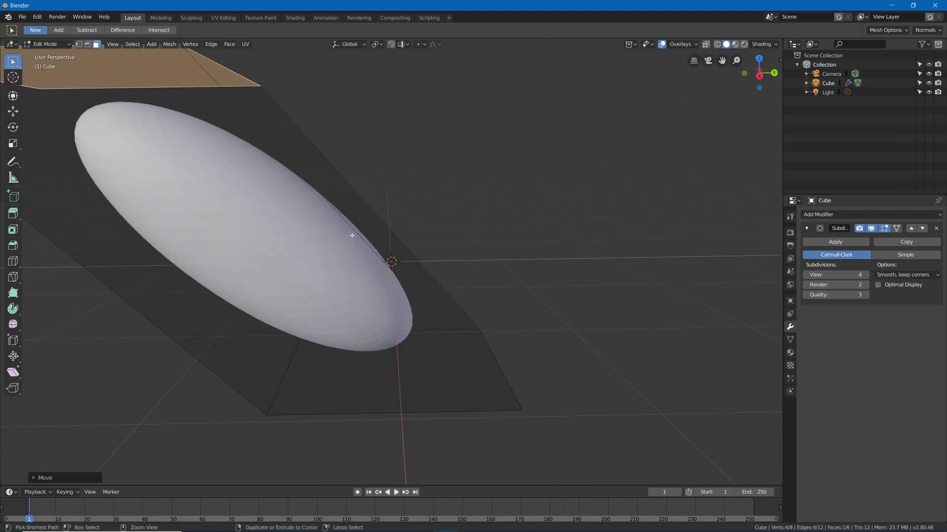
key("ctrl+z")
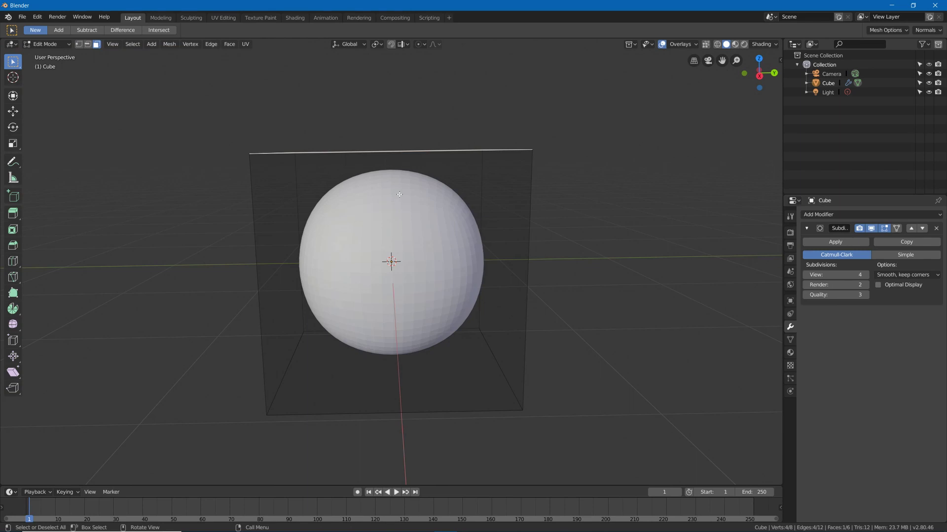
- Try a loop cut around the cube, then undo it
middle_click_drag(399, 195, 349, 223)
key("ctrl+r")
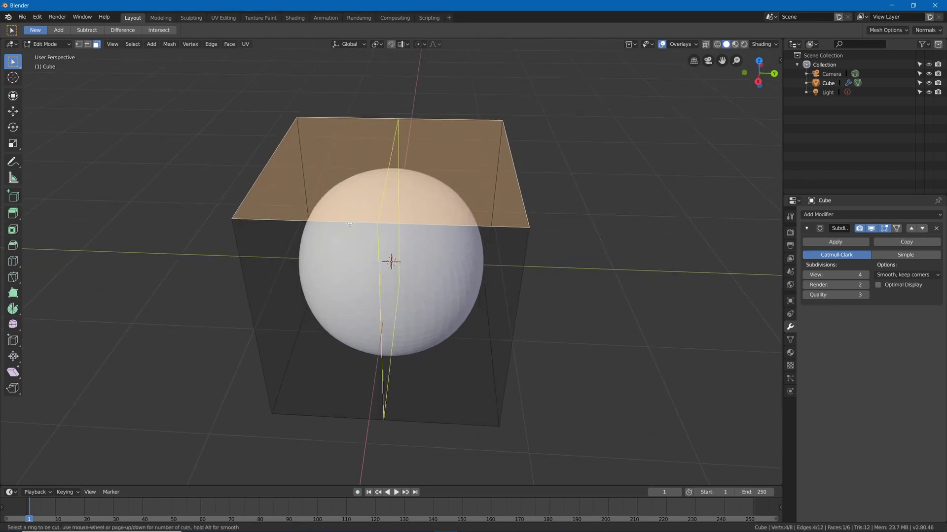
left_click(350, 223)
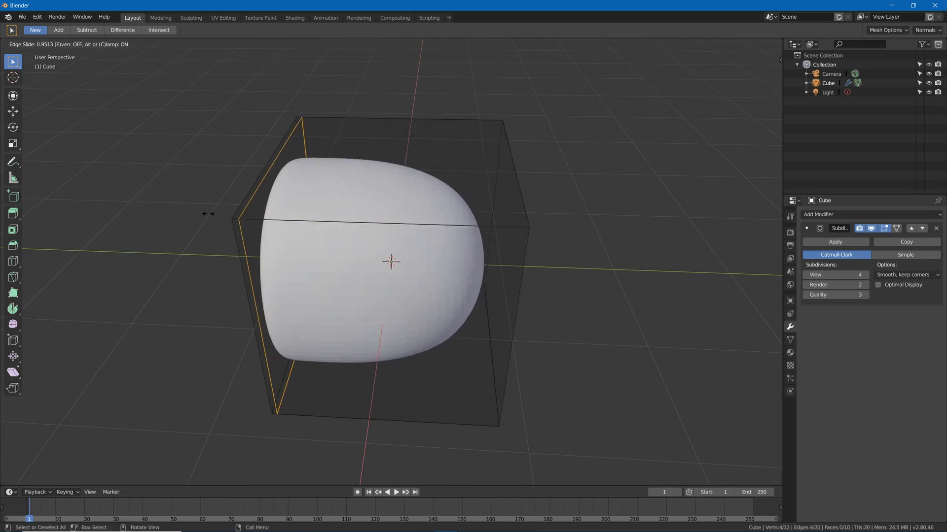
left_click(284, 212)
middle_click_drag(284, 212, 292, 210)
middle_click_drag(356, 224, 332, 241)
key("ctrl+z")
- Give the left face's edges a full crease of 1 so that end flattens
left_click(301, 224)
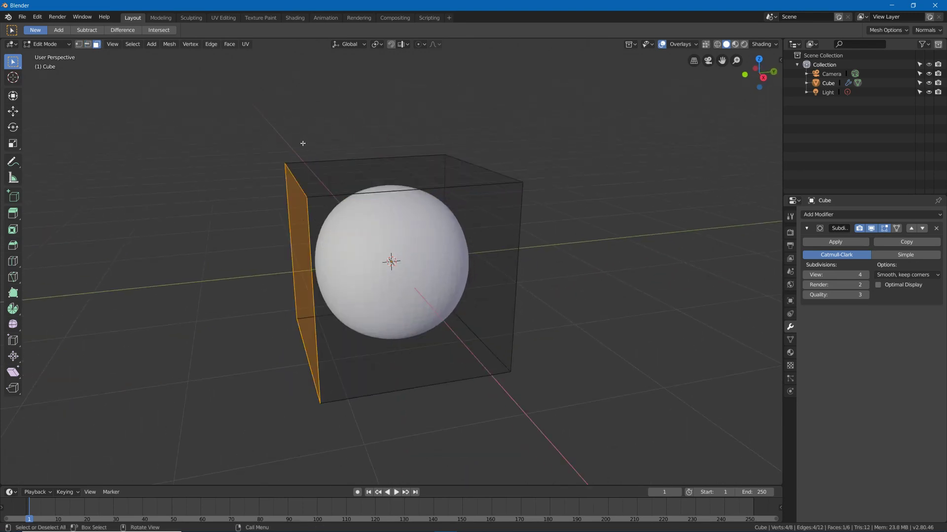
middle_click_drag(338, 213, 346, 212)
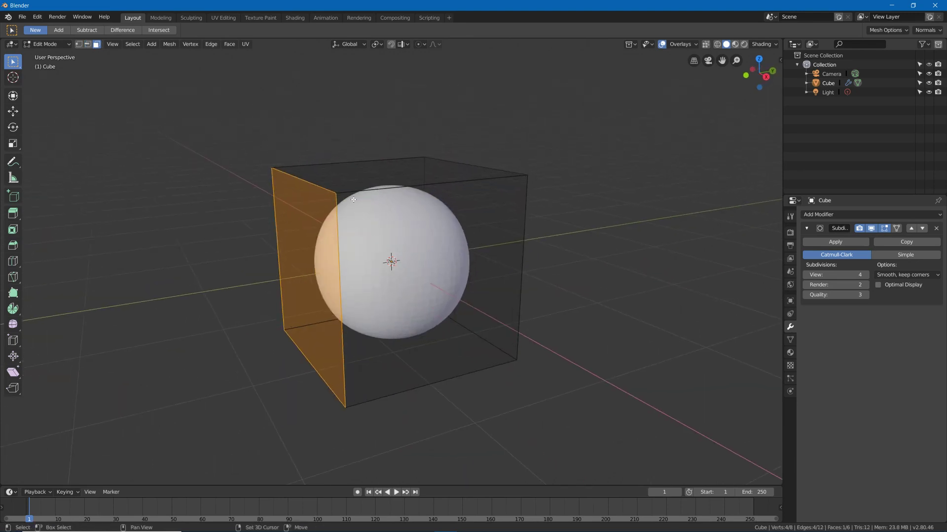
key("shift+e")
left_click(334, 110)
key("Tab")
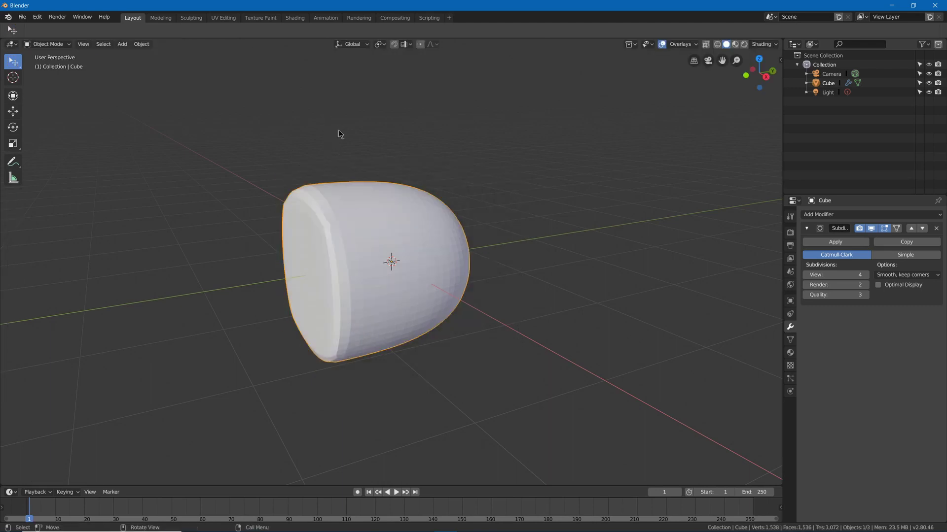
key("Tab")
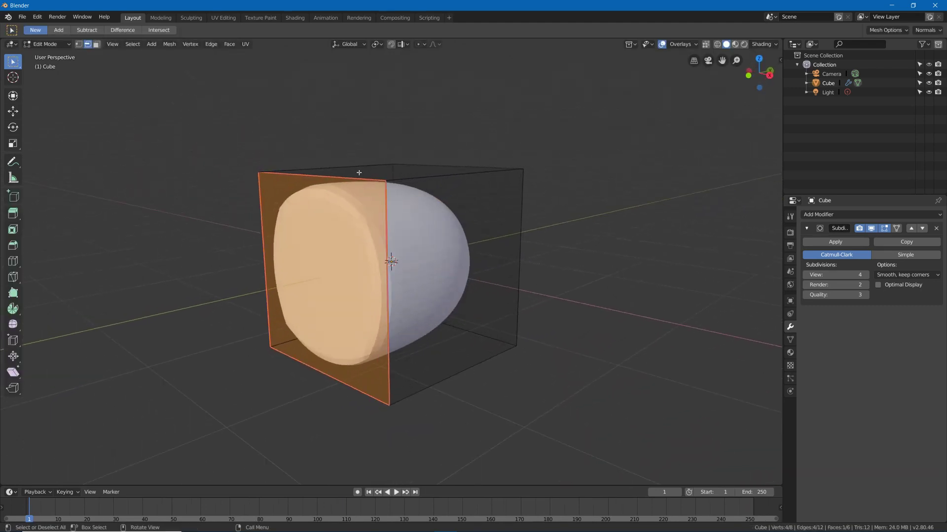
- Add an edge loop near the cube's right end
key("a")
key("alt+a")
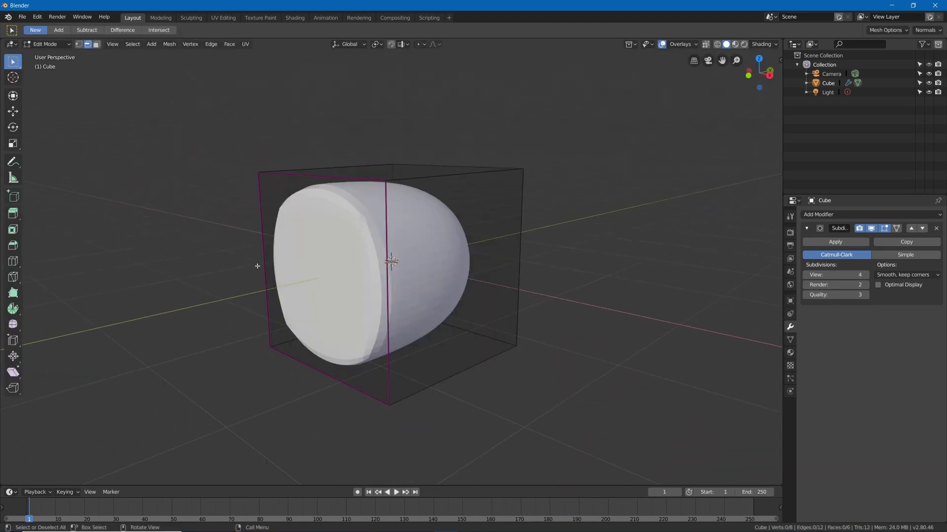
key("ctrl+r")
middle_click_drag(258, 266, 416, 171)
left_click(480, 181)
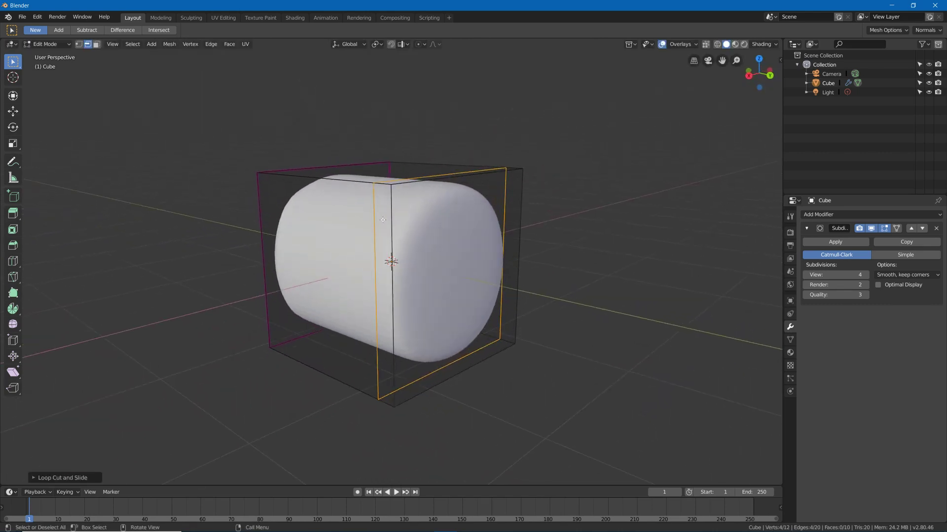
middle_click_drag(385, 221, 324, 238)
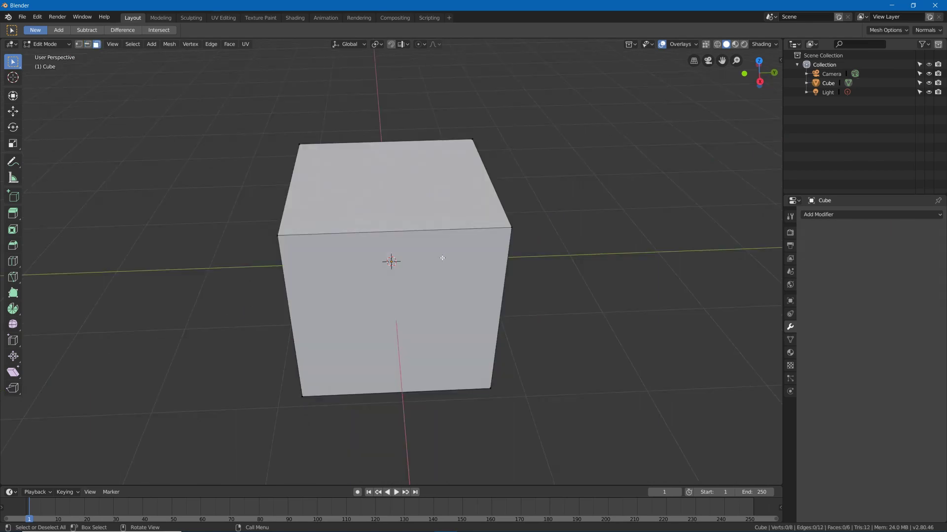
middle_click_drag(439, 258, 433, 252)
- Add an edge loop down the cube's middle and view it as right orthographic wireframe
key("ctrl+r")
double_click(394, 215)
middle_click_drag(393, 215, 498, 234)
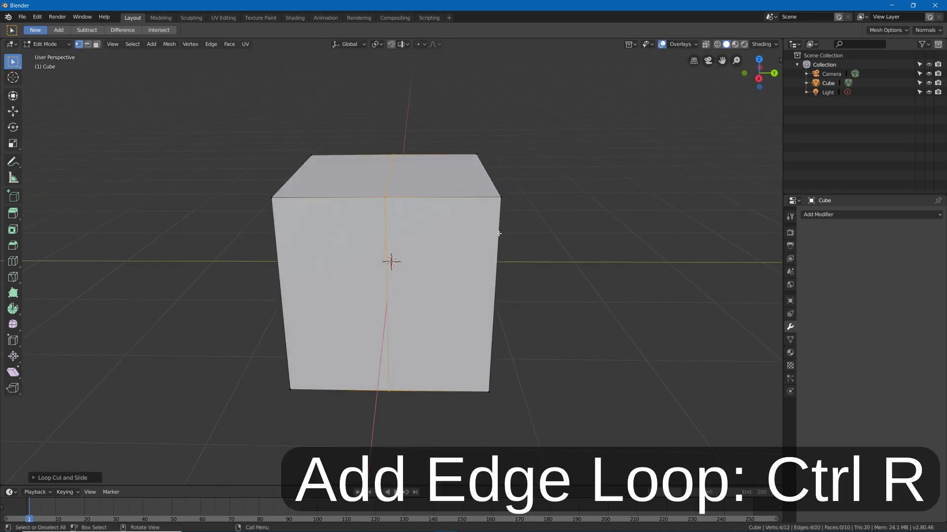
key("KP_3")
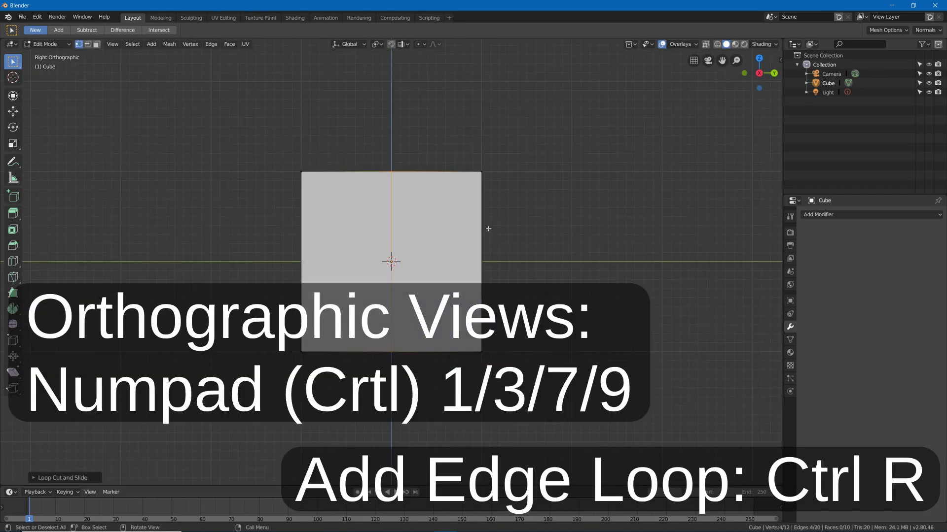
key("z")
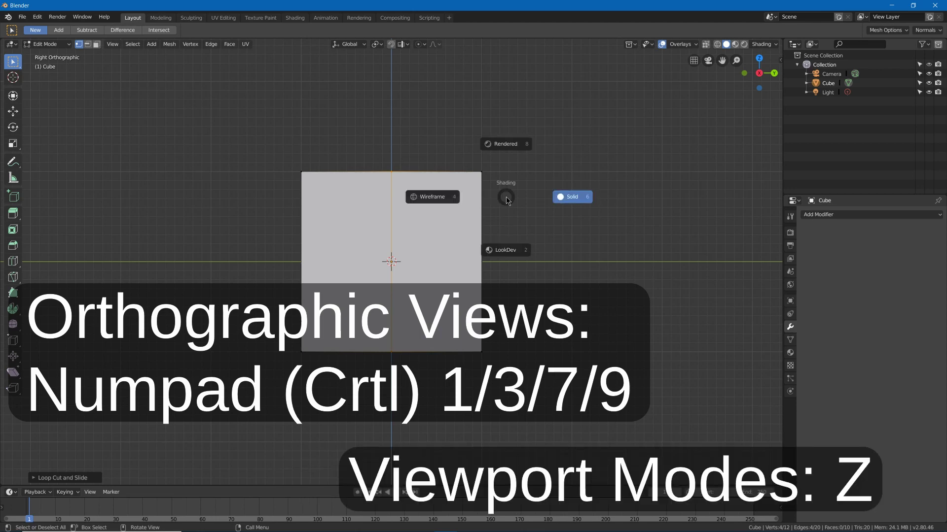
left_click(392, 193)
- Box-select and delete the right-half vertices, then return to solid opaque shading
key("a")
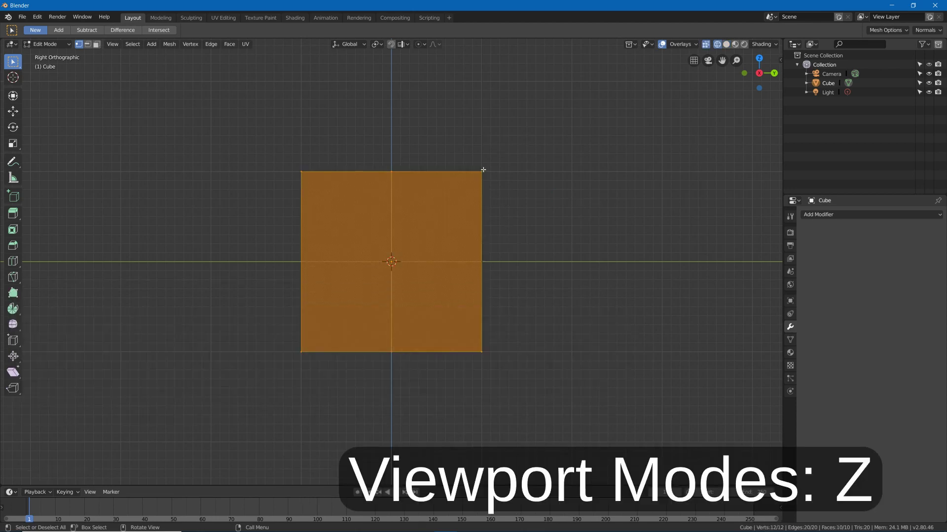
key("alt+a")
key("b")
left_click_drag(545, 110, 456, 395)
middle_click_drag(458, 393, 532, 153)
key("x")
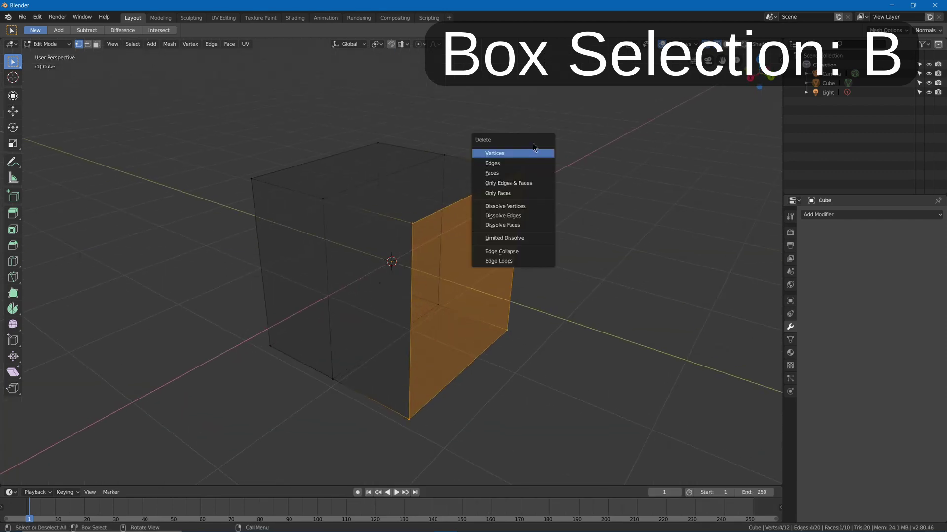
left_click(532, 152)
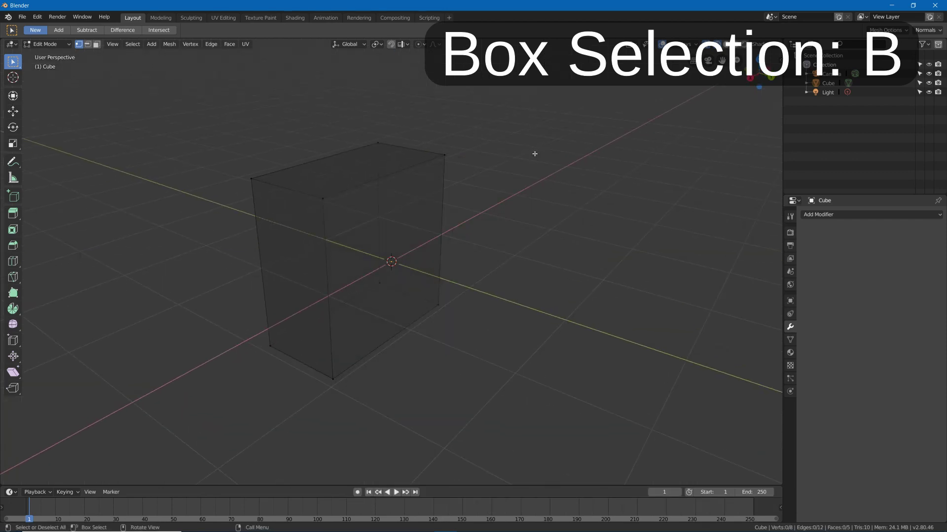
key("alt+z")
key("b")
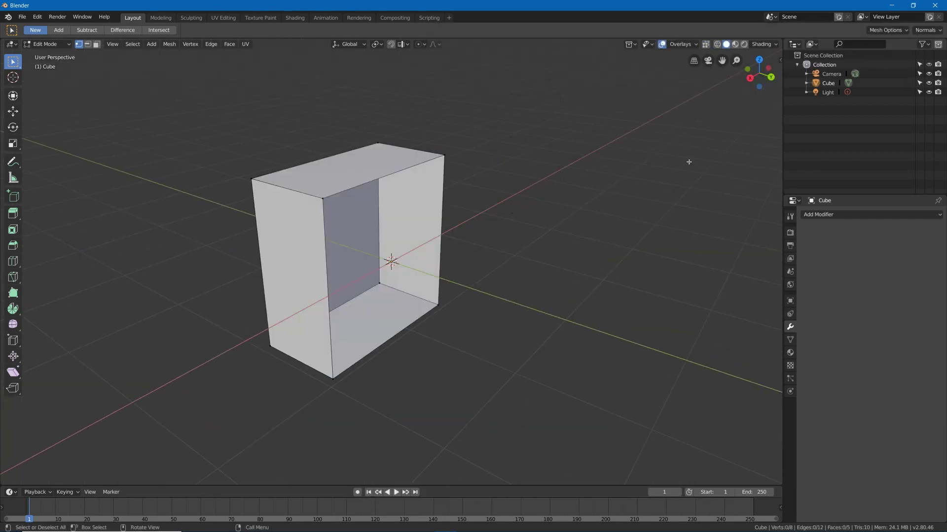
- Add a Mirror modifier set to the Y axis instead of X
left_click(842, 214)
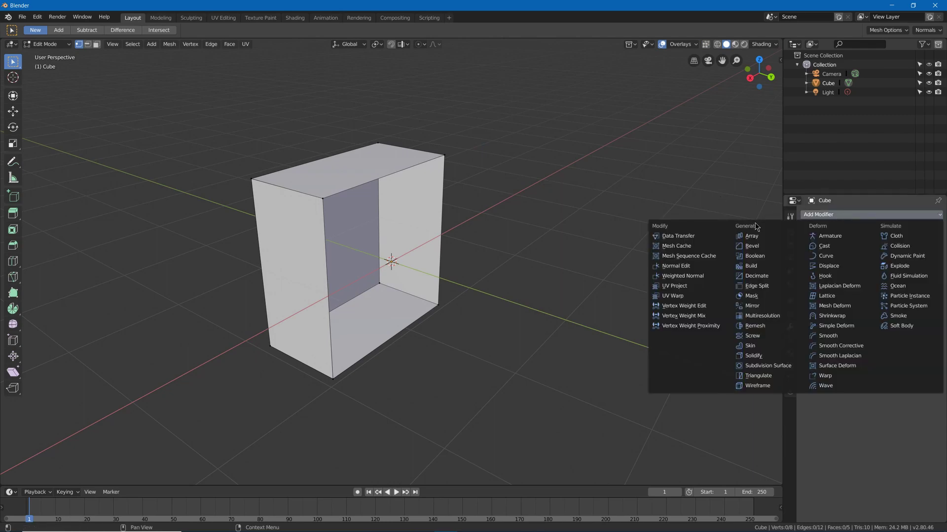
left_click(761, 304)
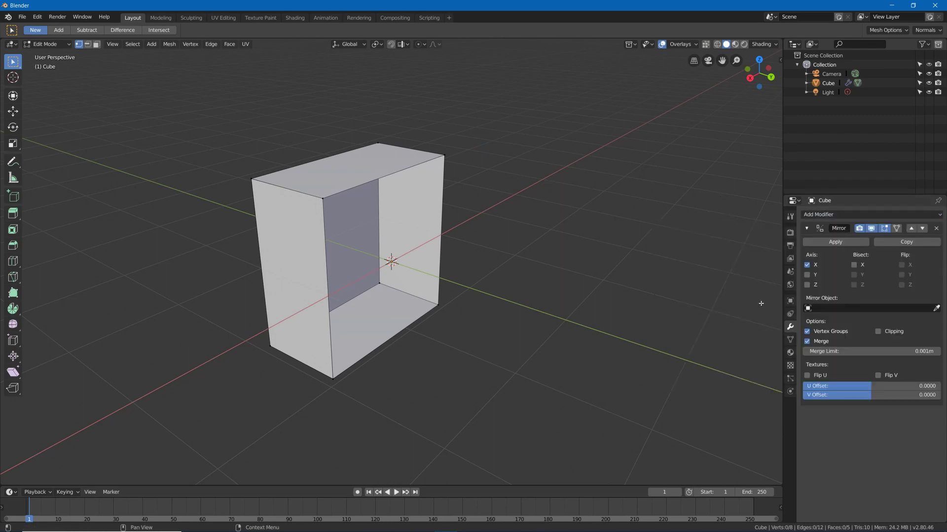
middle_click_drag(576, 230, 550, 222)
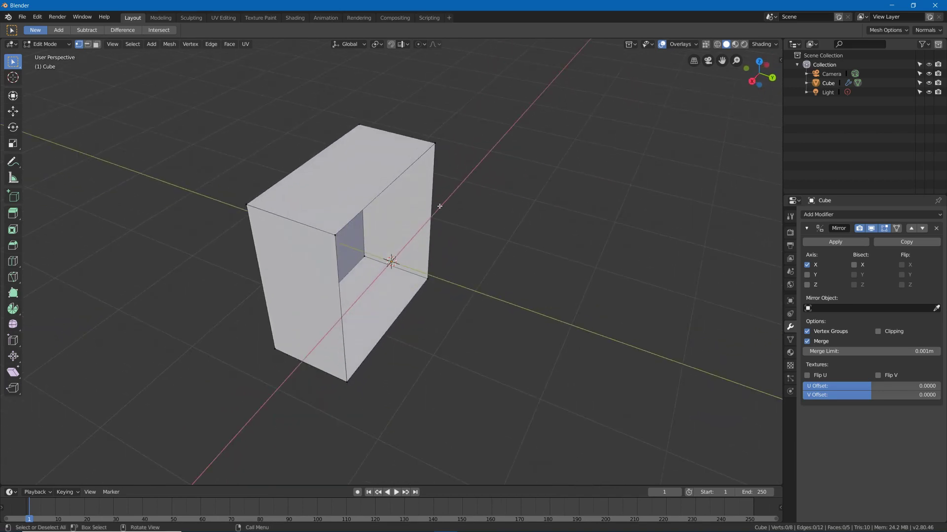
left_click(806, 264)
left_click(806, 275)
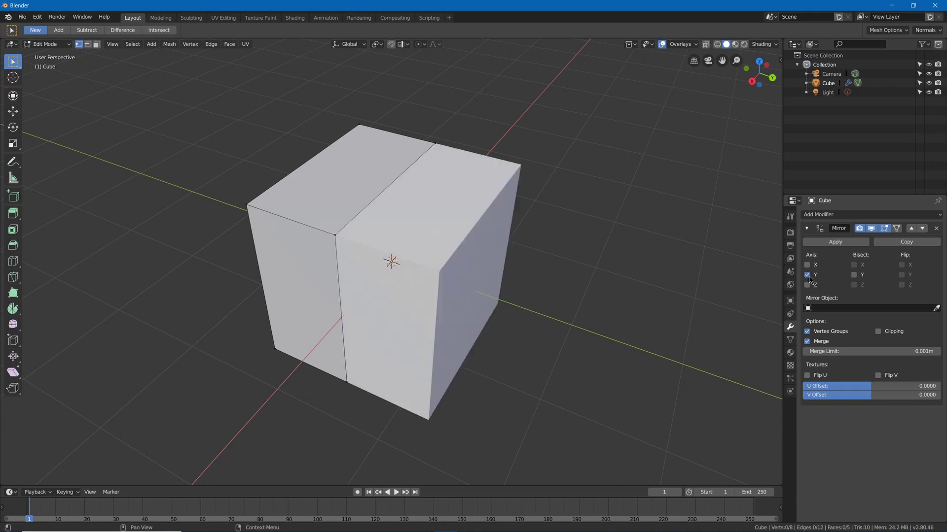
middle_click_drag(436, 208, 395, 207)
- Raise the box's top-left edge upward in edge select mode
key("2")
left_click(303, 165)
middle_click_drag(317, 175, 296, 163)
key("g")
left_click(299, 138)
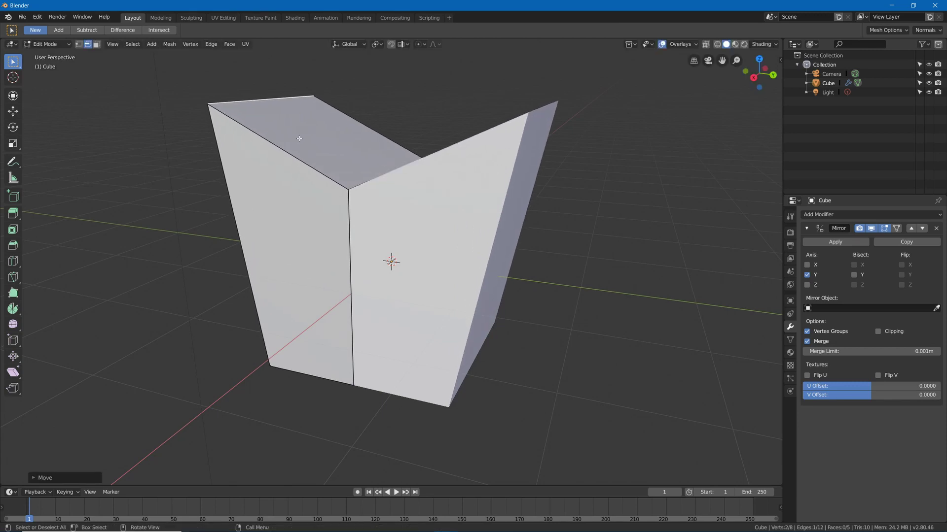
middle_click_drag(299, 139, 365, 161)
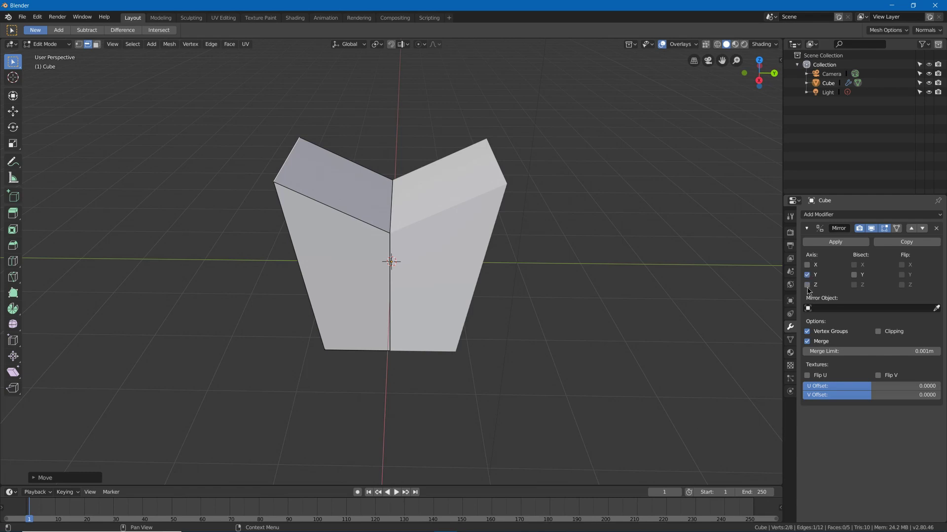
- Enable Bisect and Flip Y on the mirror, then move the centre seam edge
left_click(853, 275)
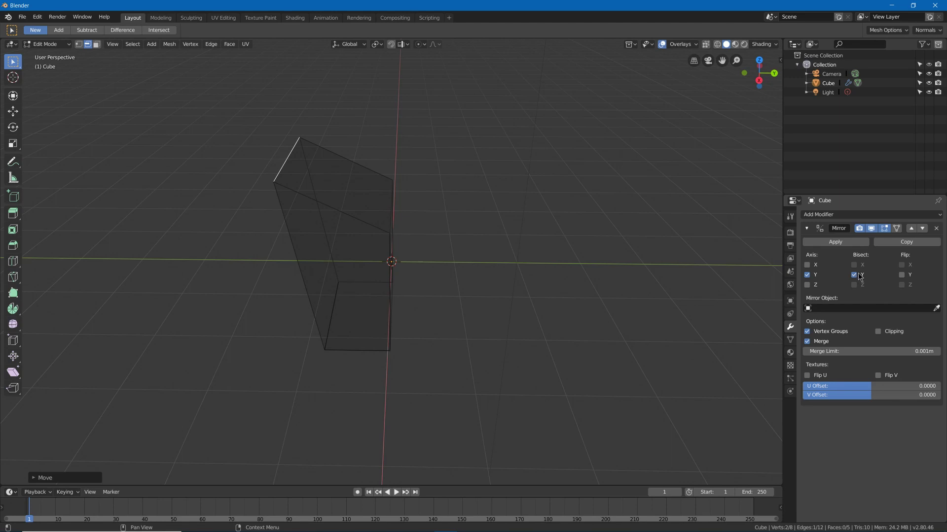
left_click(901, 275)
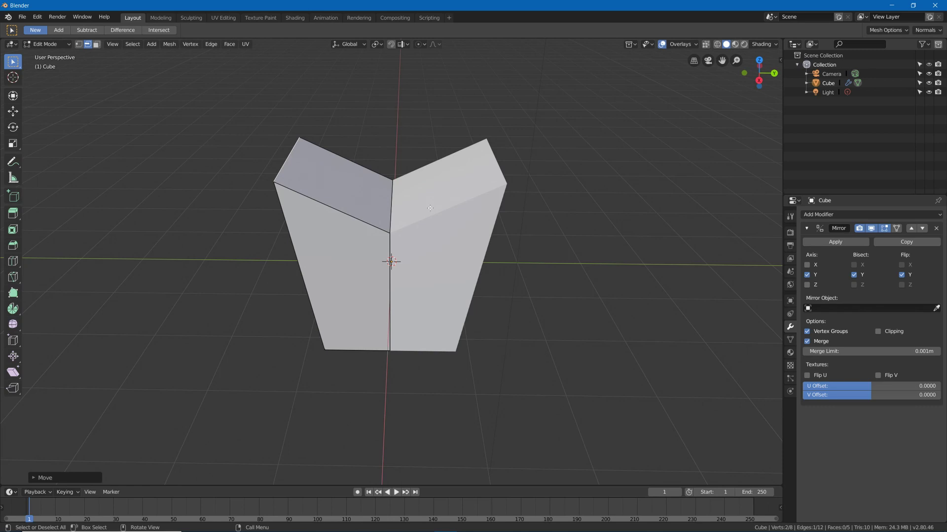
left_click(391, 200)
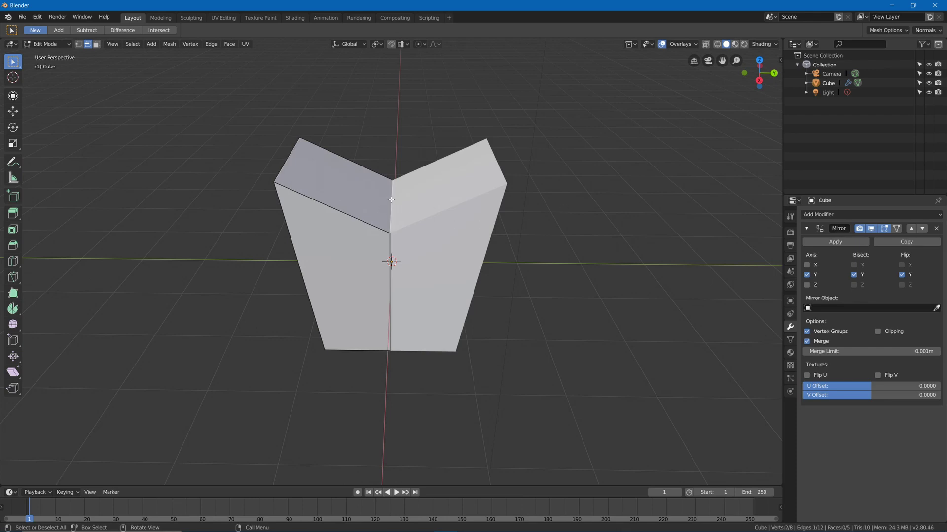
key("g")
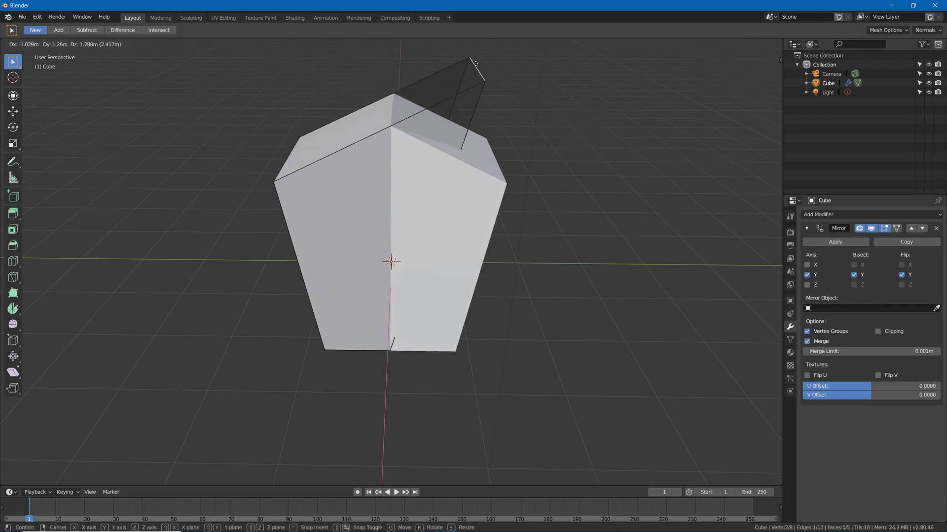
left_click(484, 62)
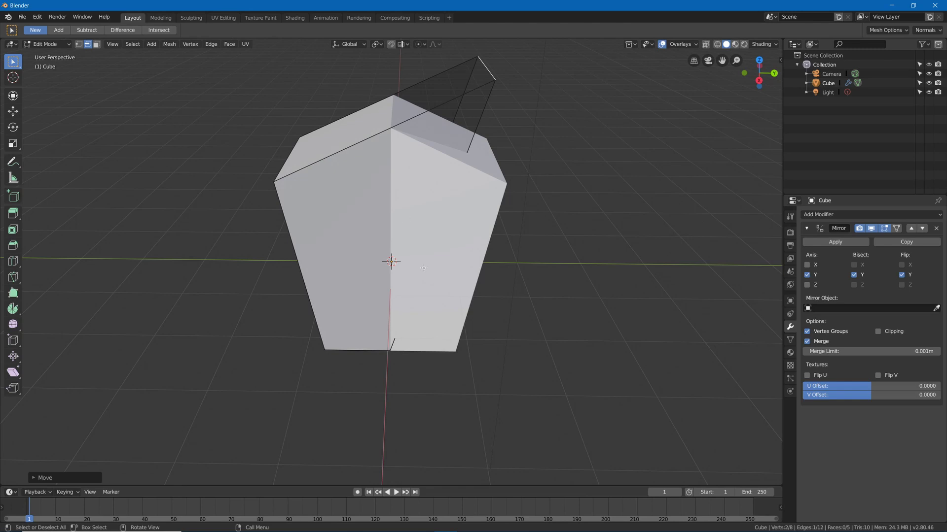
- Turn off Bisect and enable mirror Clipping, abandoning a trial move of the top vertices
middle_click_drag(433, 288, 458, 276)
left_click(854, 275)
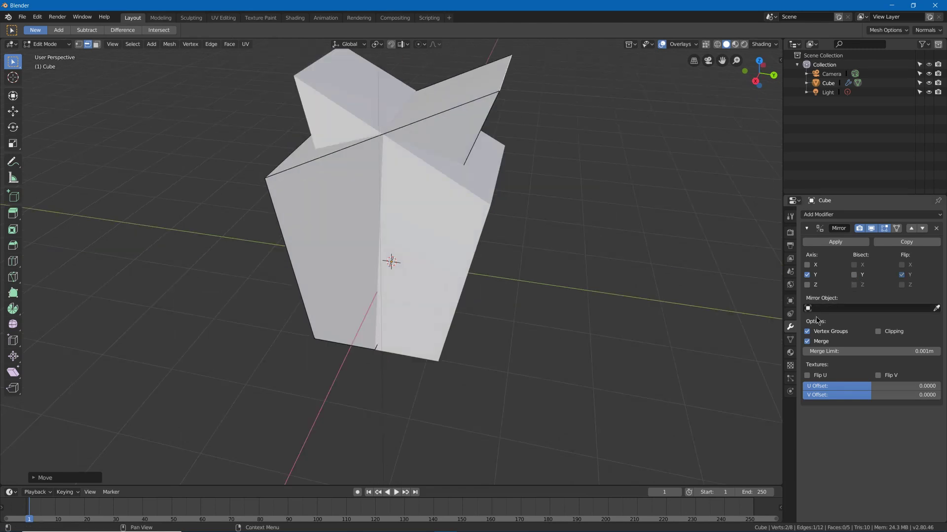
left_click(877, 331)
middle_click_drag(486, 258, 477, 261)
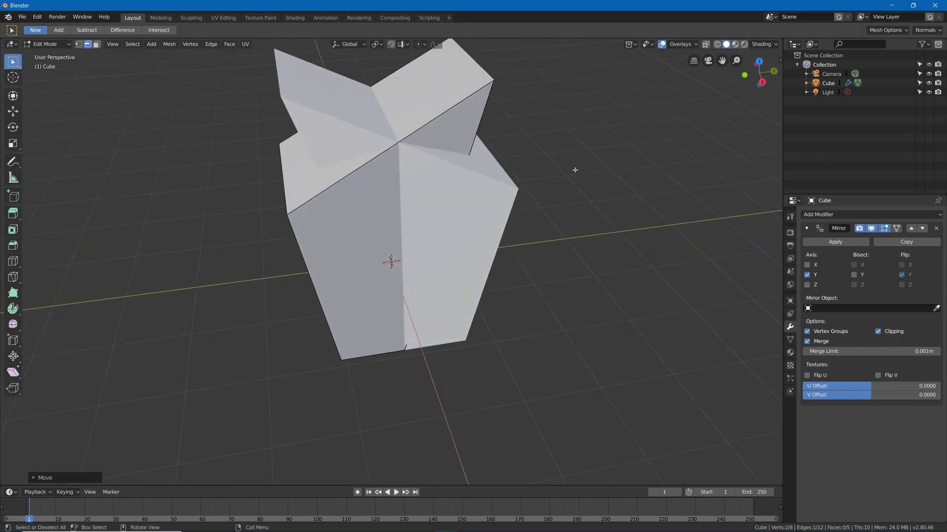
key("g")
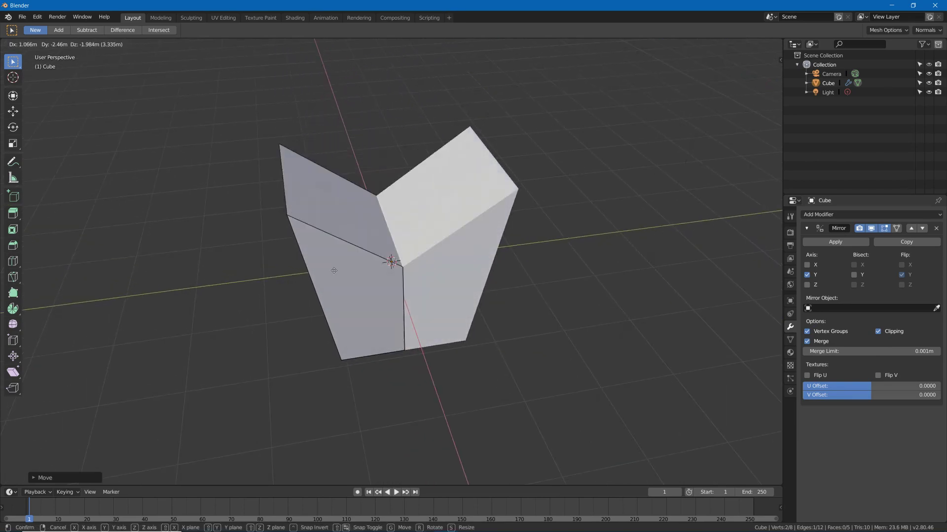
key("Escape")
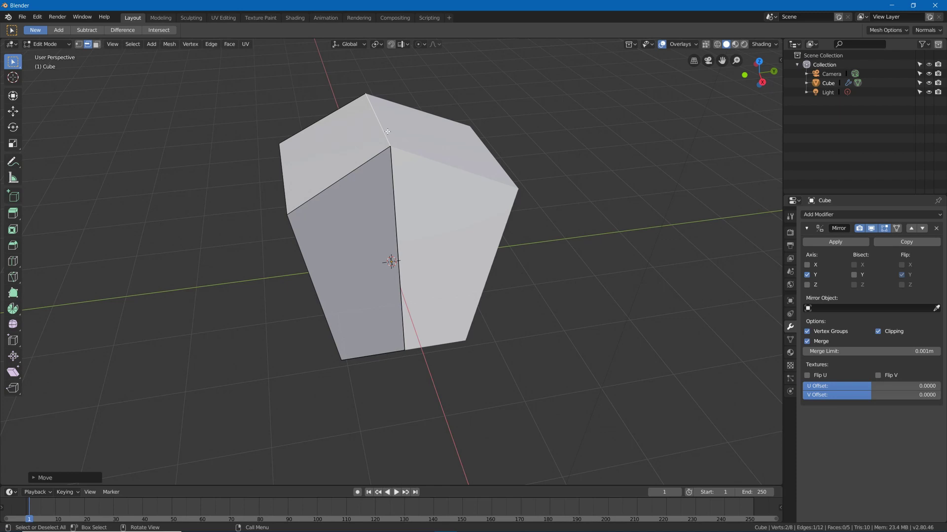
middle_click_drag(387, 131, 408, 290)
key("a")
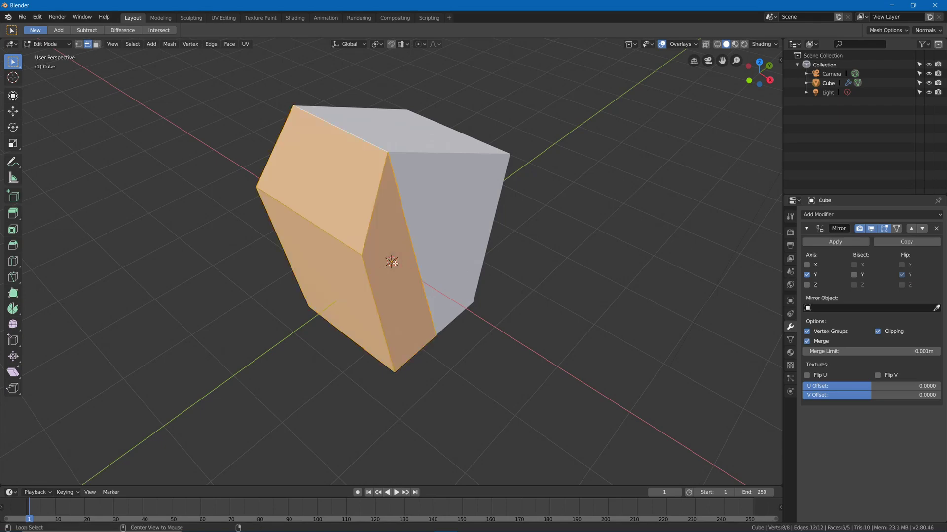
key("alt+a")
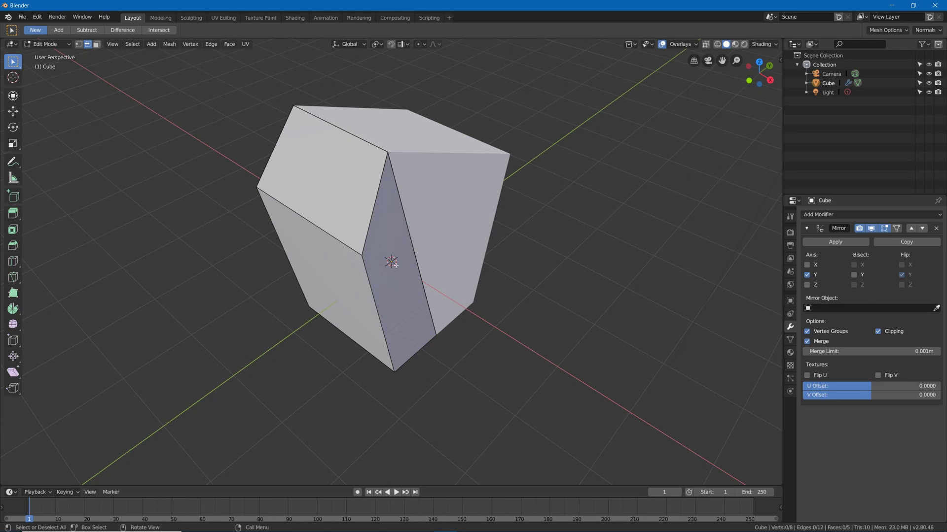
middle_click_drag(395, 264, 378, 107)
middle_click_drag(393, 256, 394, 270)
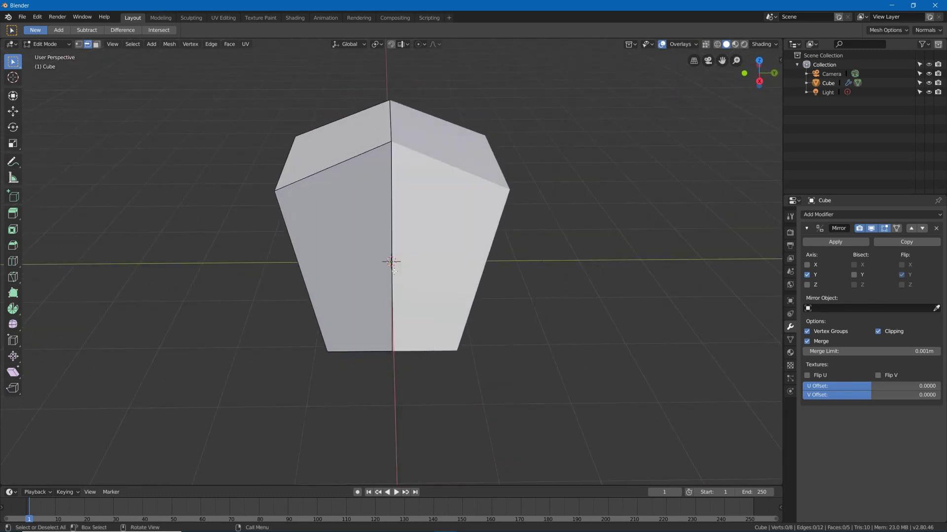
- Place the 3D cursor left of the mesh and set the origin to it in Object Mode
right_click(268, 252, "shift")
key("Tab")
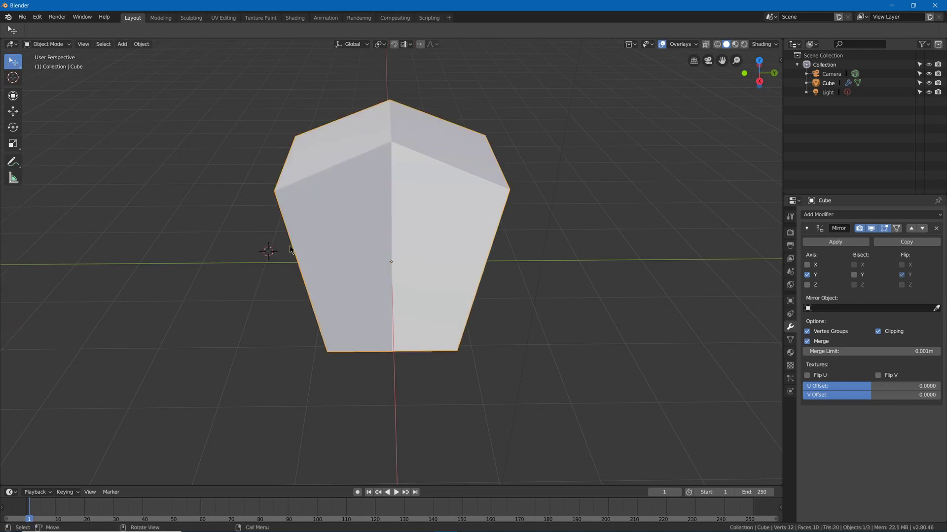
right_click(282, 206)
mouse_move(272, 233)
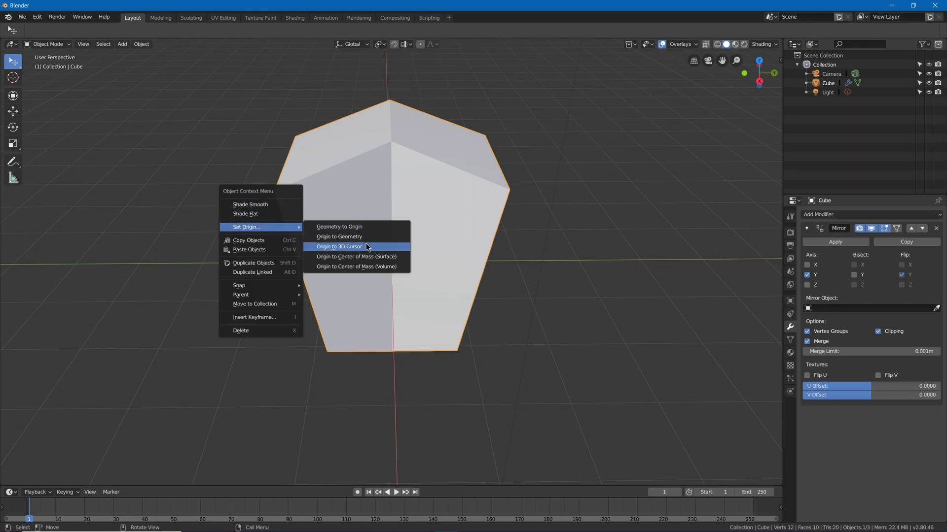
left_click(341, 247)
middle_click_drag(363, 242, 256, 255)
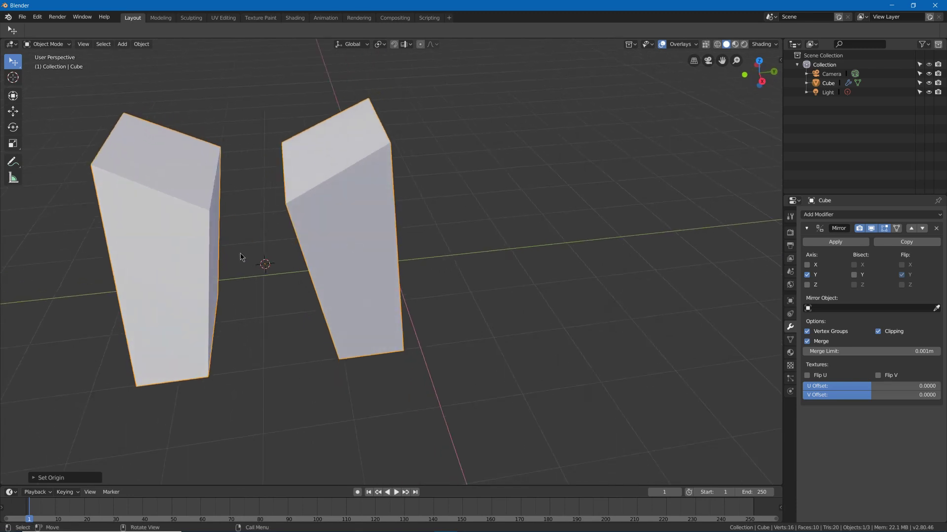
middle_click_drag(376, 276, 360, 255)
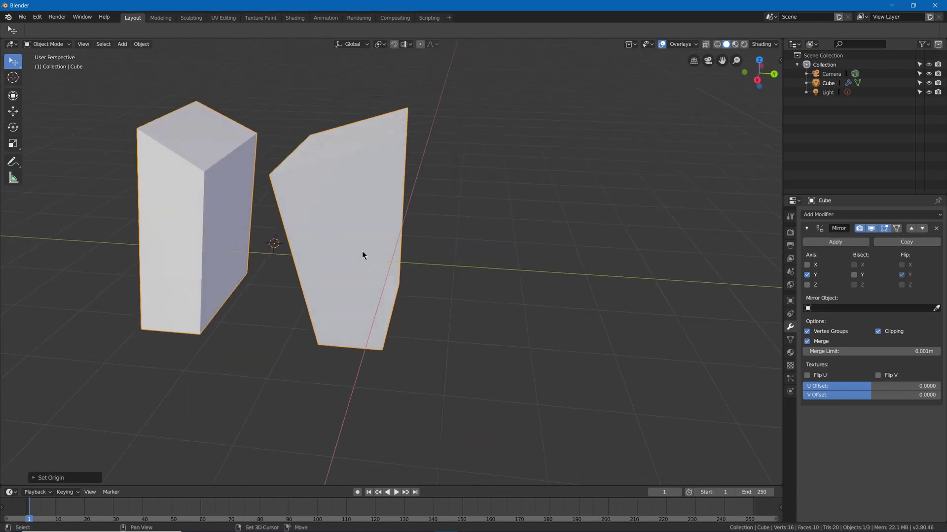
- Centre the 3D cursor with Shift+C and set the origin to it again
key("shift+c")
scroll(488, 266, "up", 3)
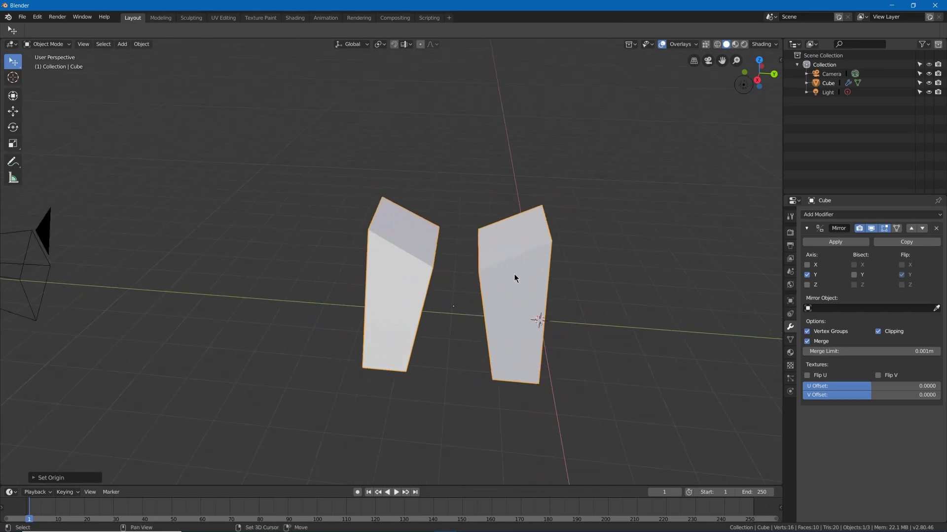
middle_click_drag(511, 274, 395, 267)
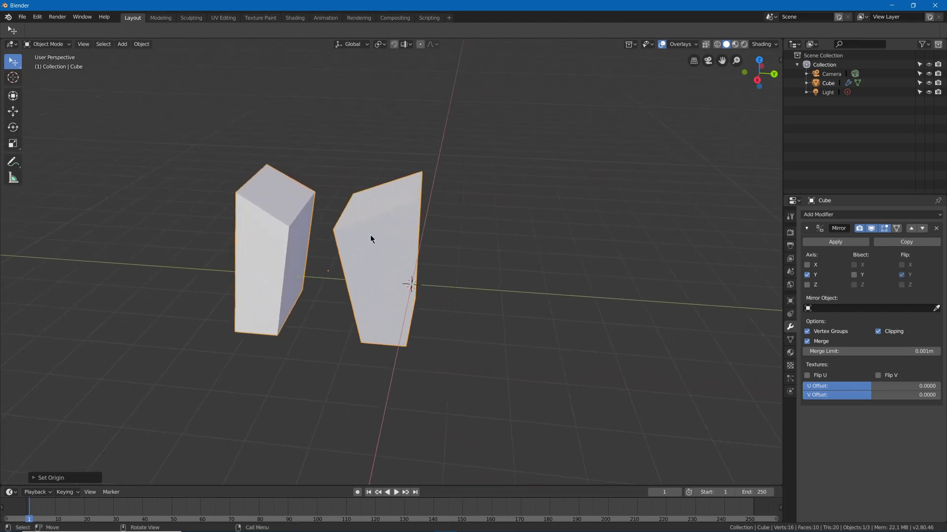
right_click(436, 227)
mouse_move(438, 226)
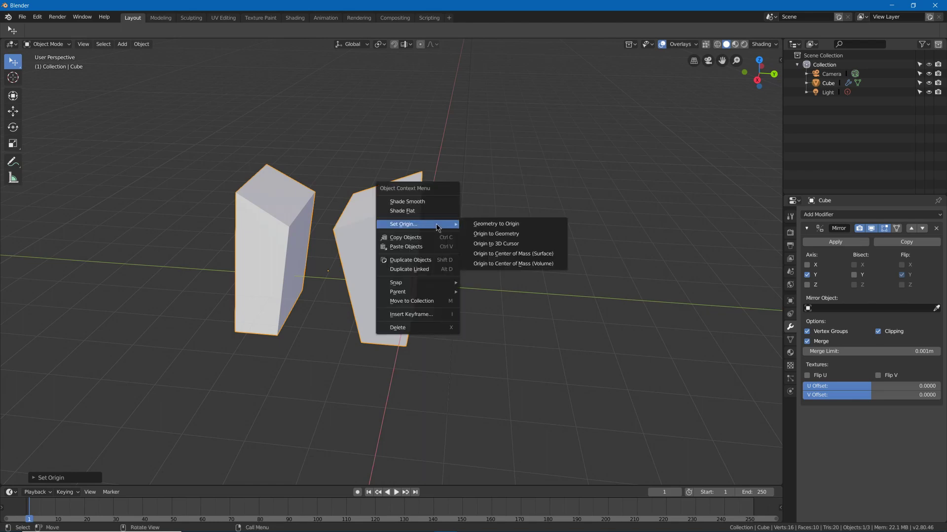
left_click(515, 245)
middle_click_drag(522, 242, 181, 235)
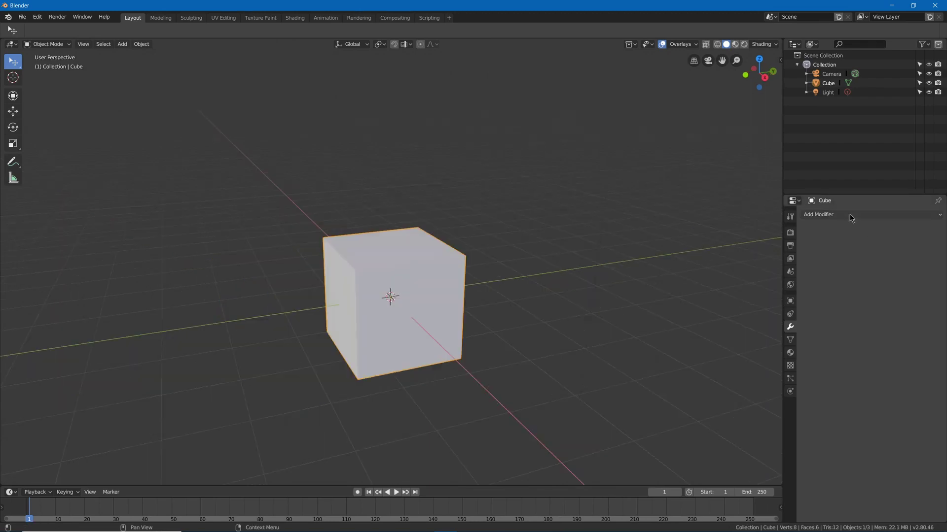
- Add a Bevel modifier with 0.09m width, 0.53 profile and a 30° Angle limit
left_click(850, 214)
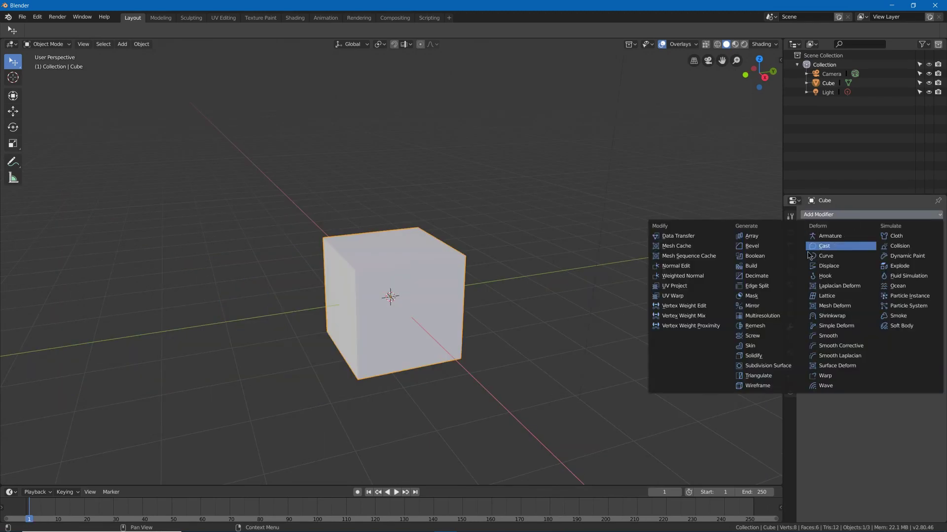
left_click(766, 246)
scroll(418, 278, "up", 3)
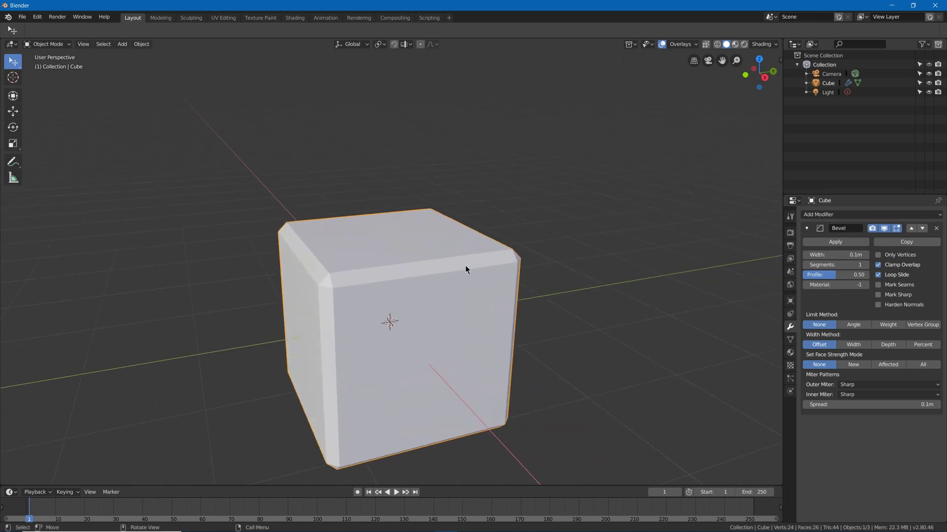
middle_click_drag(463, 267, 479, 253, "shift")
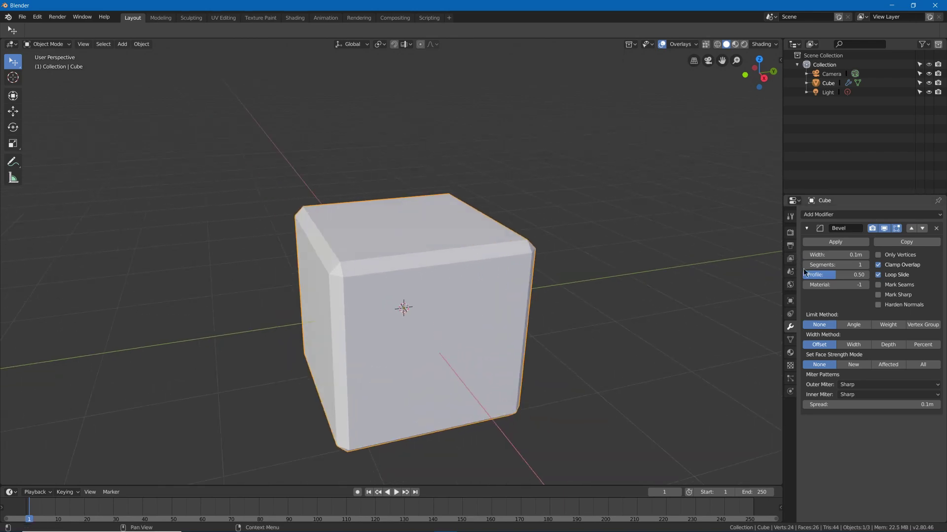
left_click_drag(824, 255, 863, 265)
left_click_drag(826, 275, 843, 294)
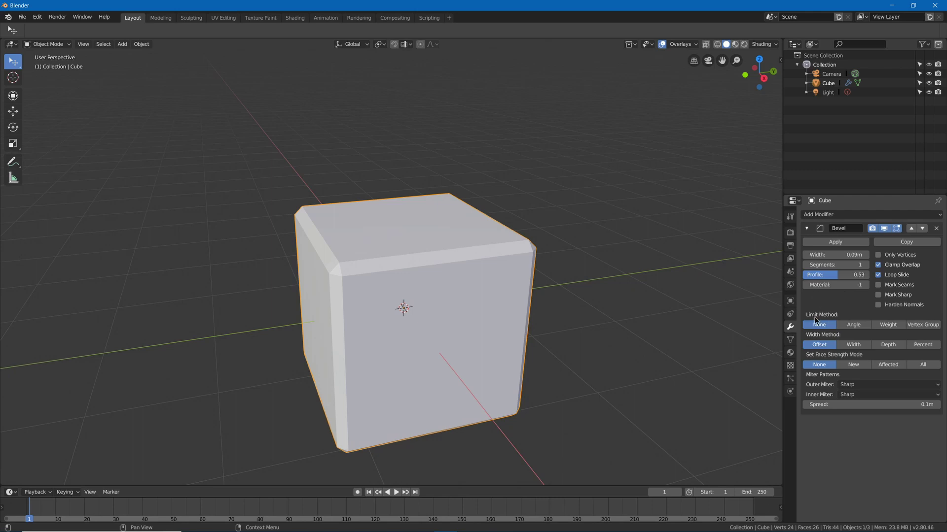
left_click(854, 325)
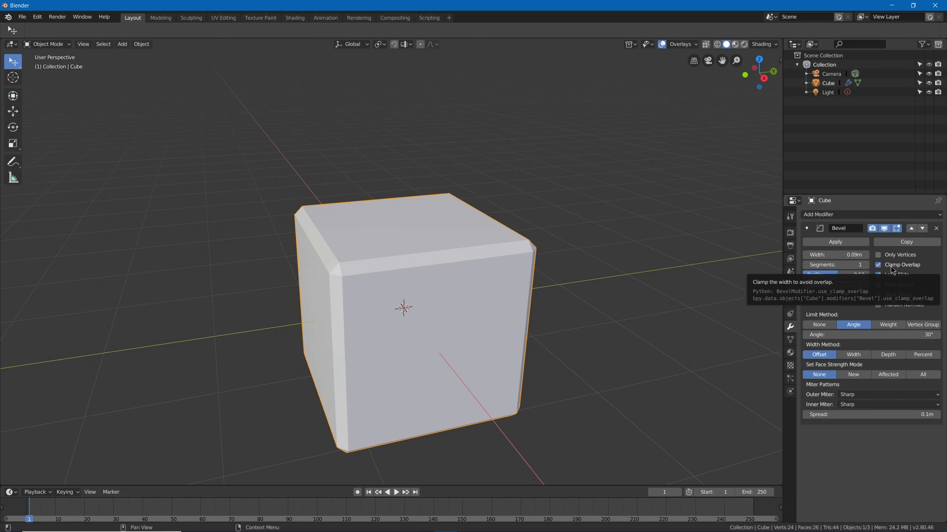
middle_click_drag(498, 258, 520, 265)
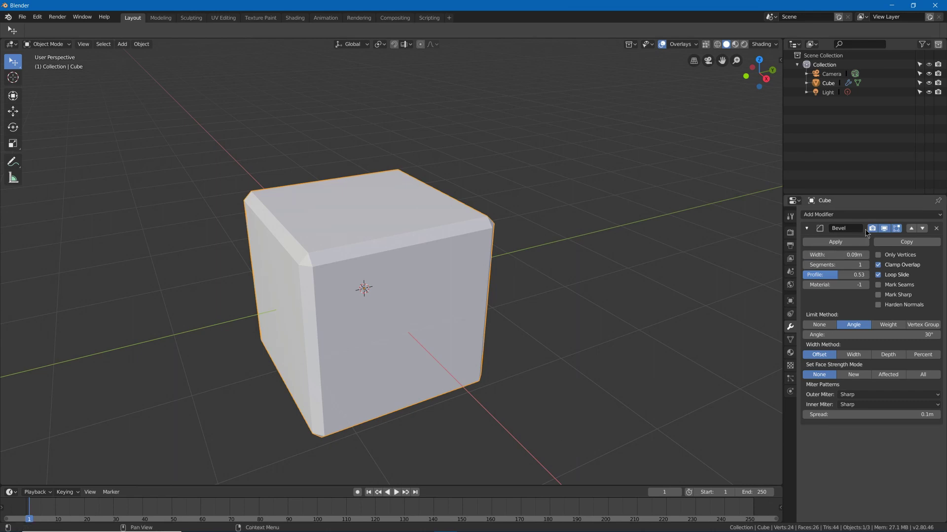
- Shade the cube smooth and raise the bevel segments to 11 and beyond
right_click(377, 193)
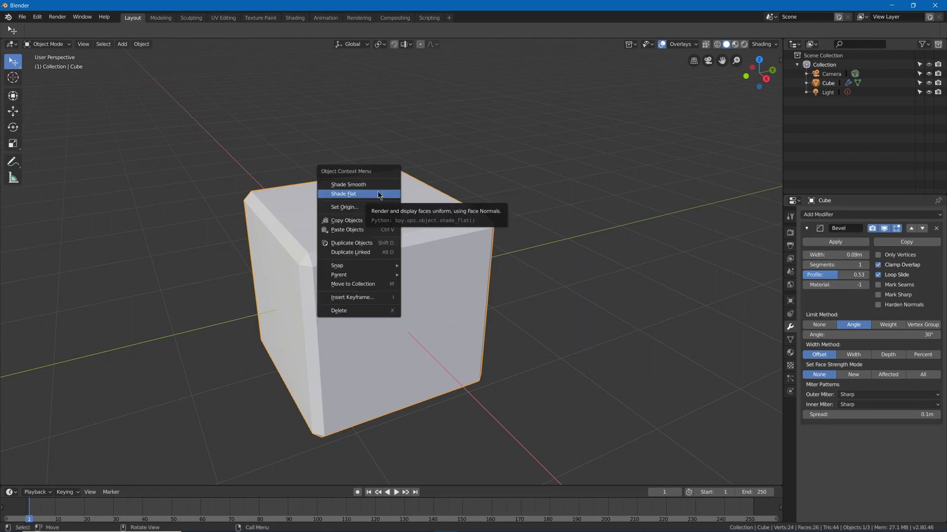
left_click(378, 185)
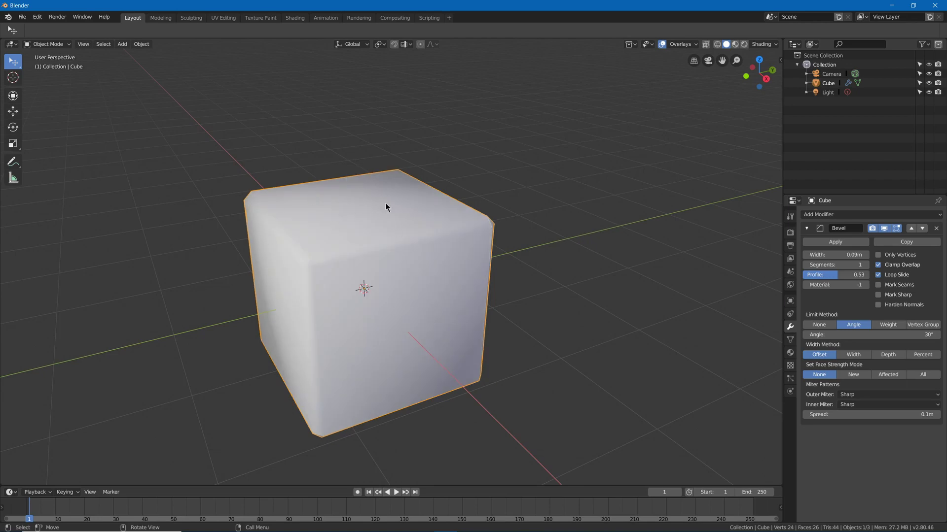
left_click(835, 265)
type("11")
key("Return")
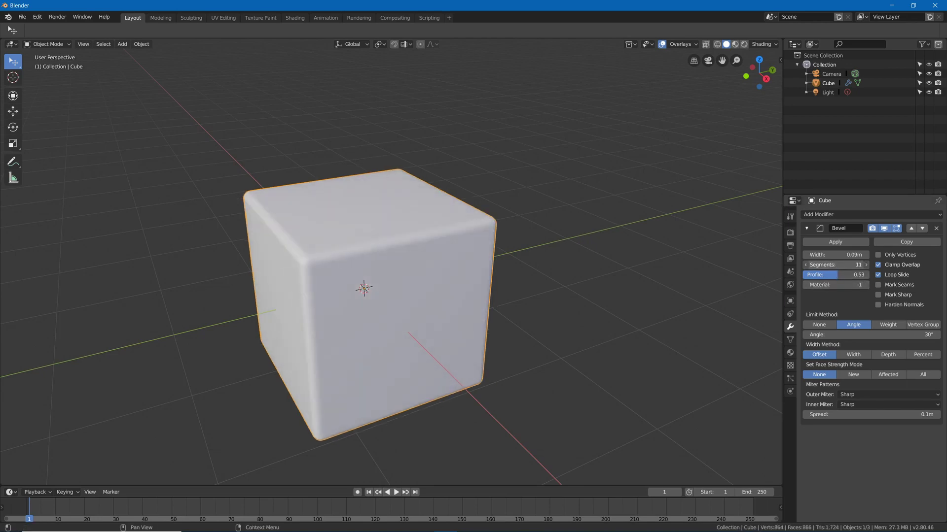
mouse_move(835, 265)
left_mouse_down()
mouse_move(862, 265)
mouse_move(816, 265)
left_mouse_up()
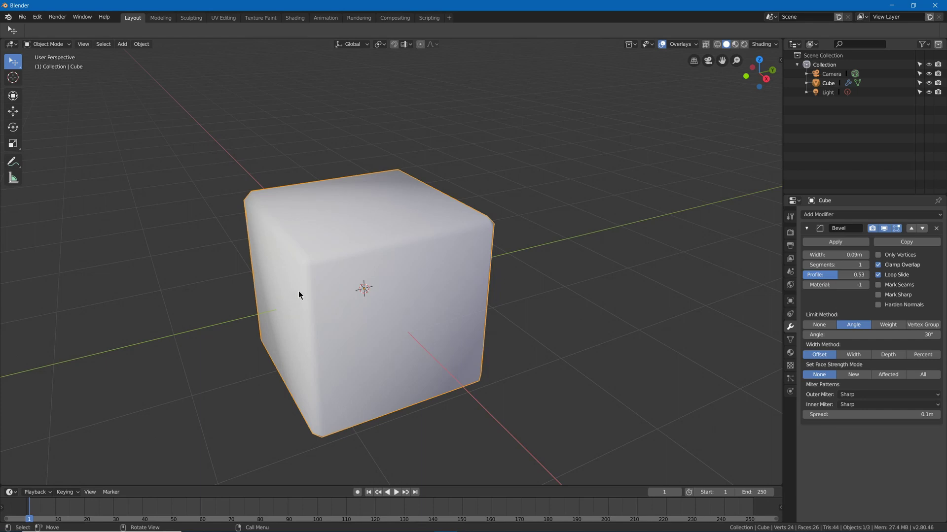
- Enable Auto Smooth and add a Weighted Normal modifier with weight 100
left_click(789, 340)
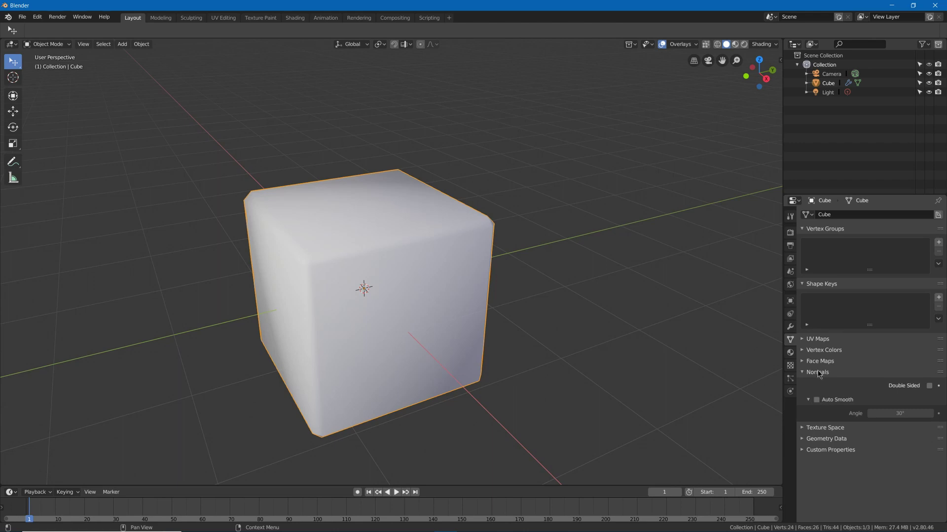
left_click(816, 400)
left_click(790, 328)
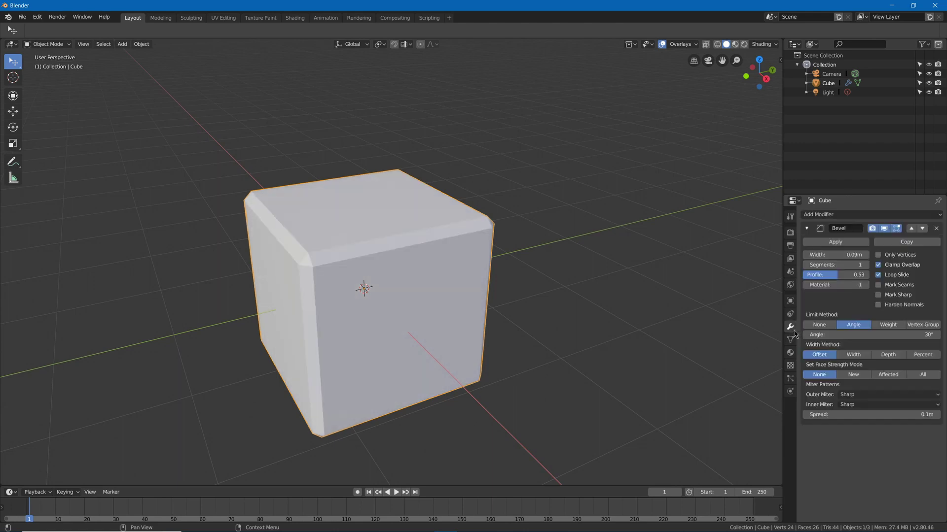
left_click(814, 216)
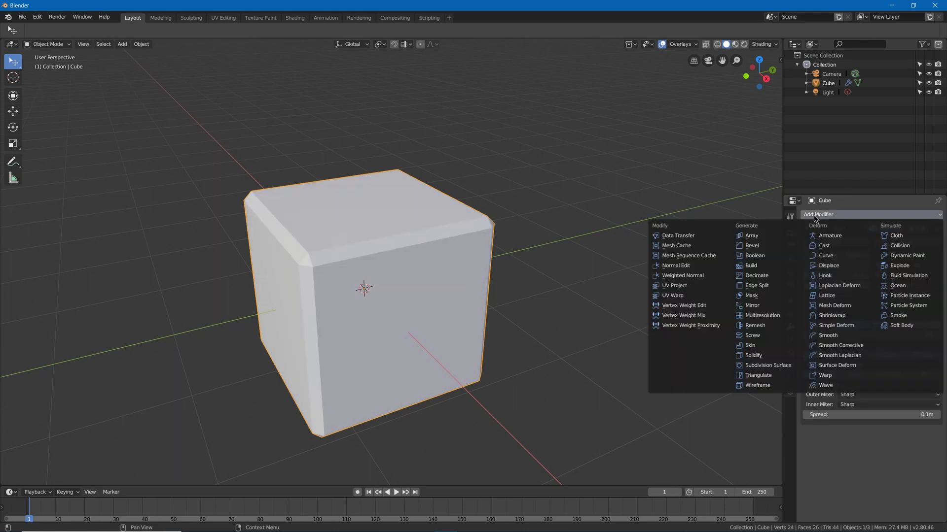
left_click(700, 276)
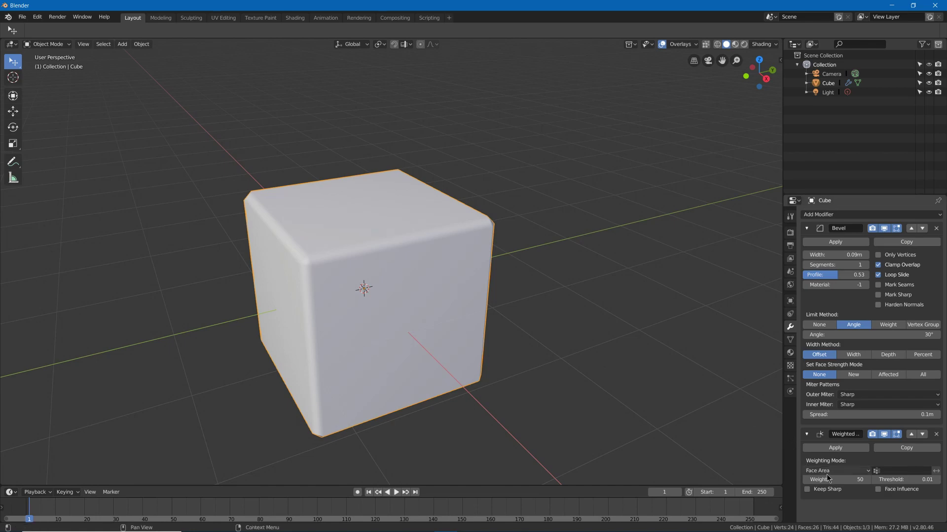
left_click_drag(820, 479, 838, 479)
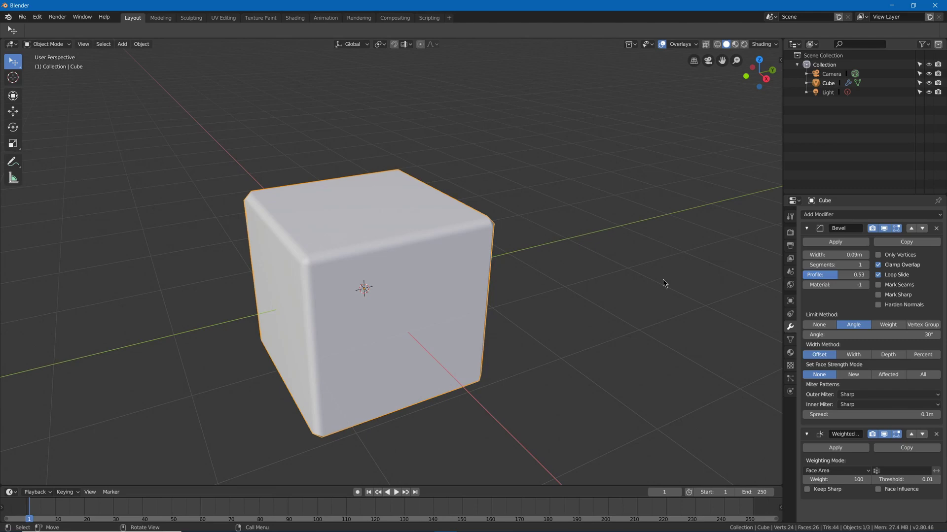
- Hide the cube and add a new plane at the origin
key("h")
key("shift+a")
left_click(700, 280)
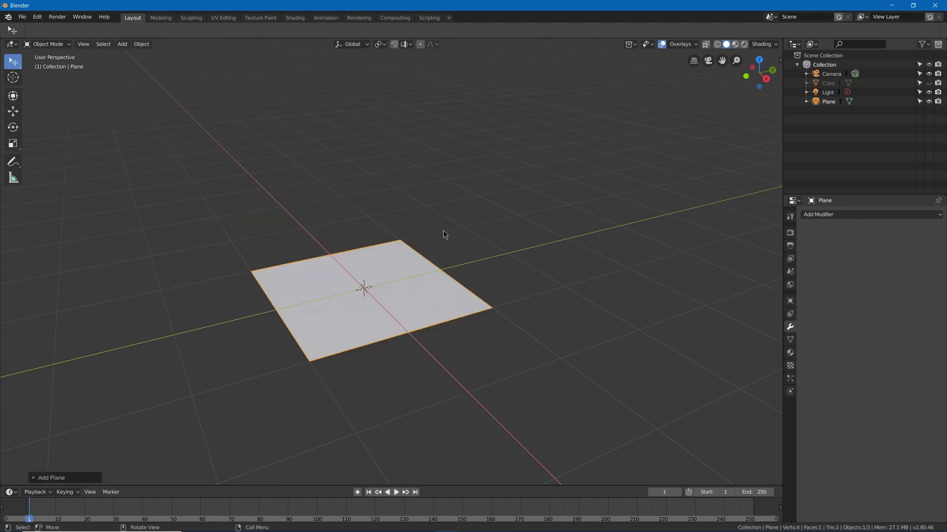
middle_click_drag(437, 232, 420, 166)
- Add a Solidify modifier to the plane with 0.08m thickness
left_click(819, 215)
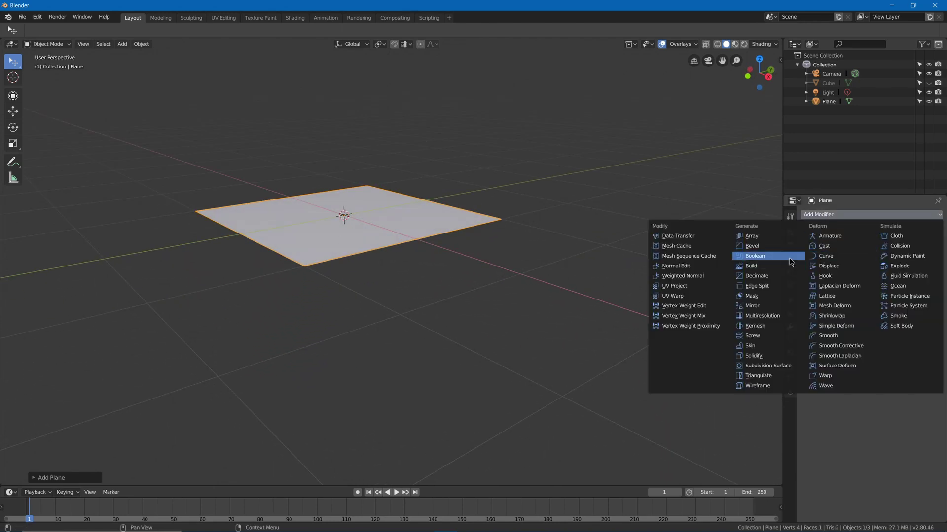
left_click(785, 355)
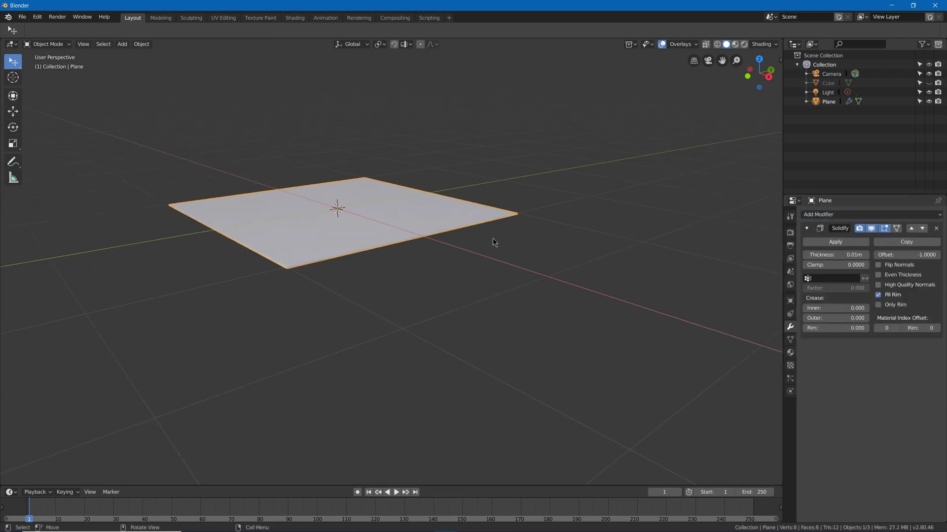
scroll(495, 239, "up", 3)
left_click_drag(835, 252, 863, 252)
middle_click_drag(622, 263, 494, 262)
- Loop-cut the plane down its centre and raise that edge loop along Z into a ridge
key("Tab")
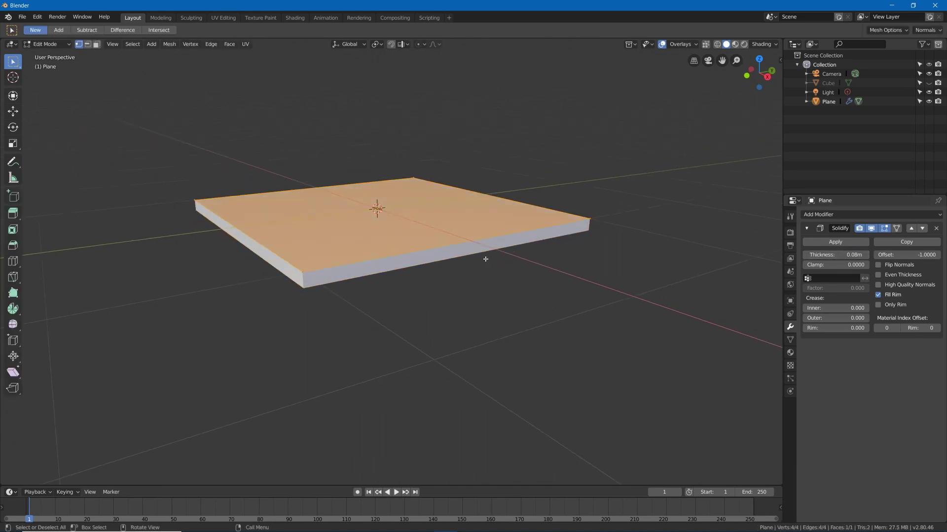
key("ctrl+r")
left_click(334, 186)
right_click(334, 186)
key("g")
key("z")
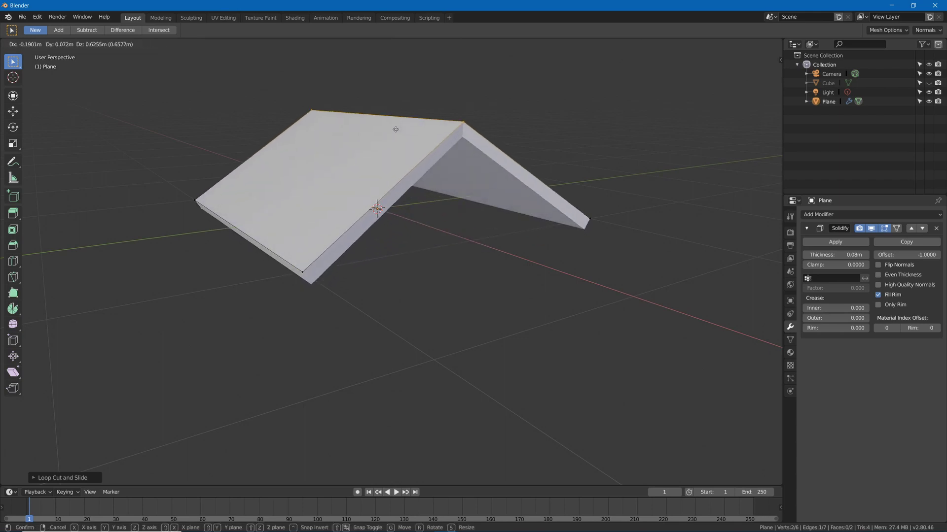
left_click(396, 129)
- Bevel the raised ridge so the arch curves smoothly
middle_click_drag(417, 267, 417, 176, "shift")
scroll(418, 176, "down", 3)
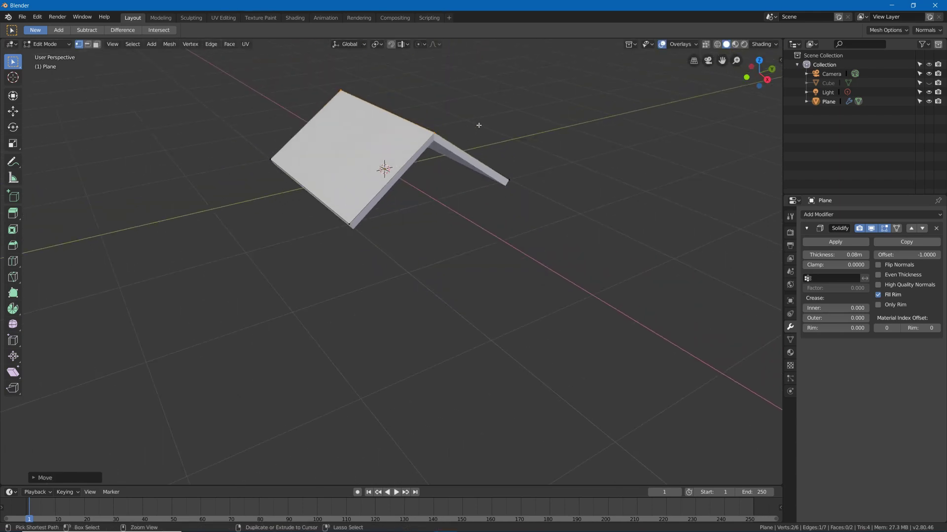
scroll(532, 123, "up", 4)
left_click(556, 125)
middle_click_drag(556, 125, 522, 117)
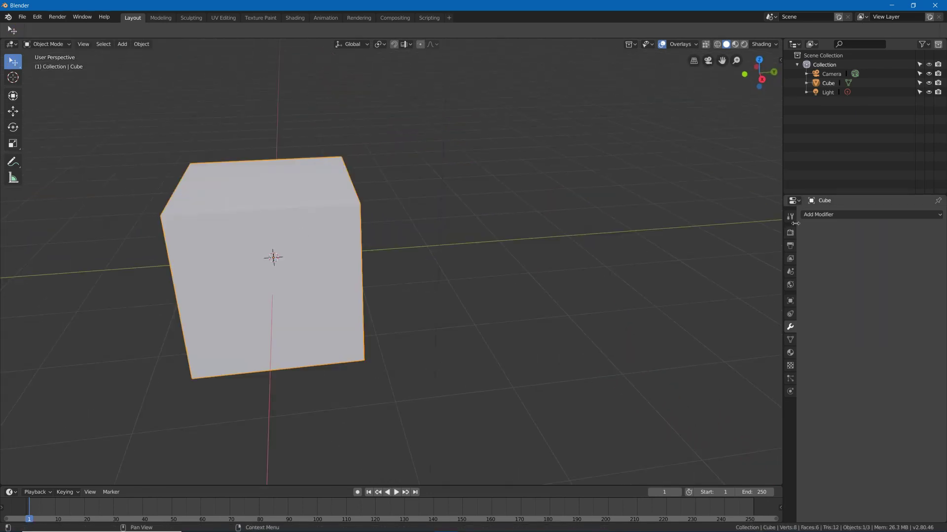
- Add an Array modifier to the cube with Fixed Count copies spaced apart along X
left_click(821, 215)
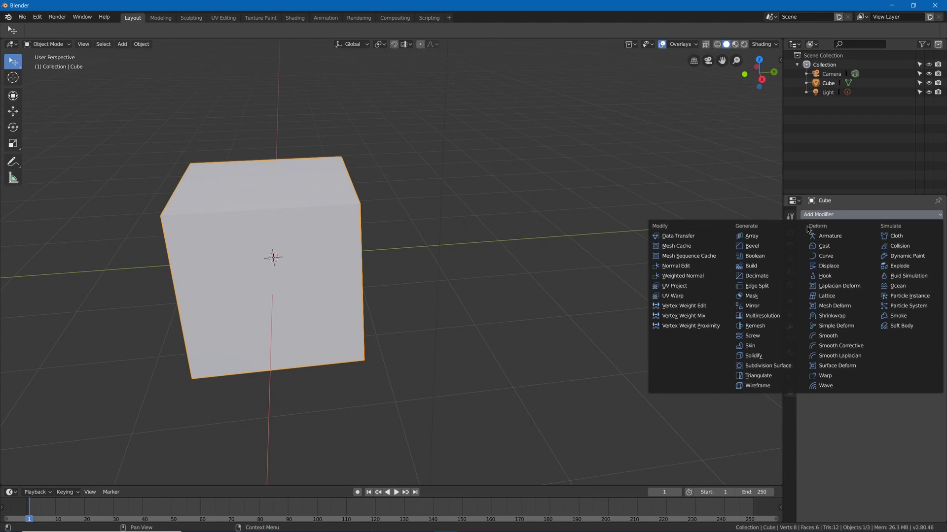
left_click(779, 237)
scroll(374, 261, "down", 3)
middle_click_drag(375, 260, 640, 252)
left_click_drag(878, 264, 917, 265)
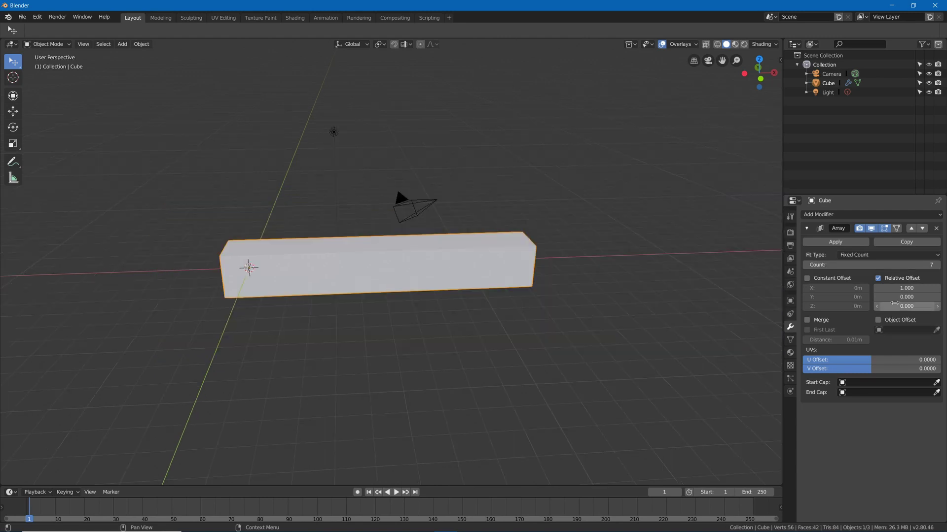
left_click_drag(895, 288, 914, 289)
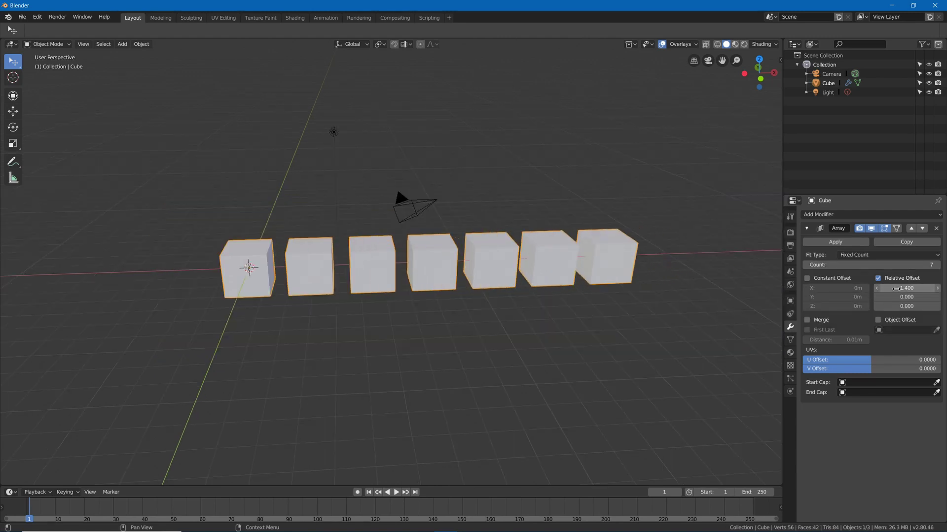
left_click(864, 255)
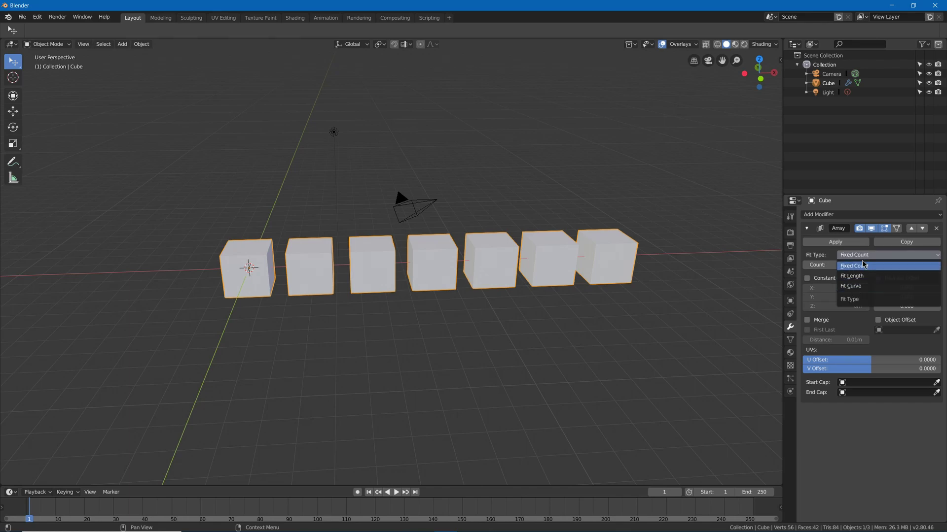
left_click(864, 265)
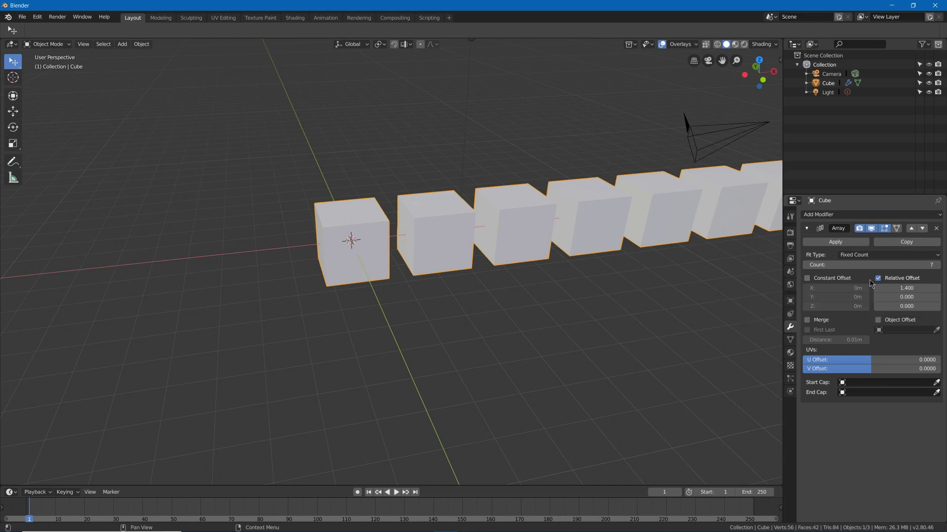
- Add an arrows Empty and set it as the array's Object Offset
left_click(878, 321)
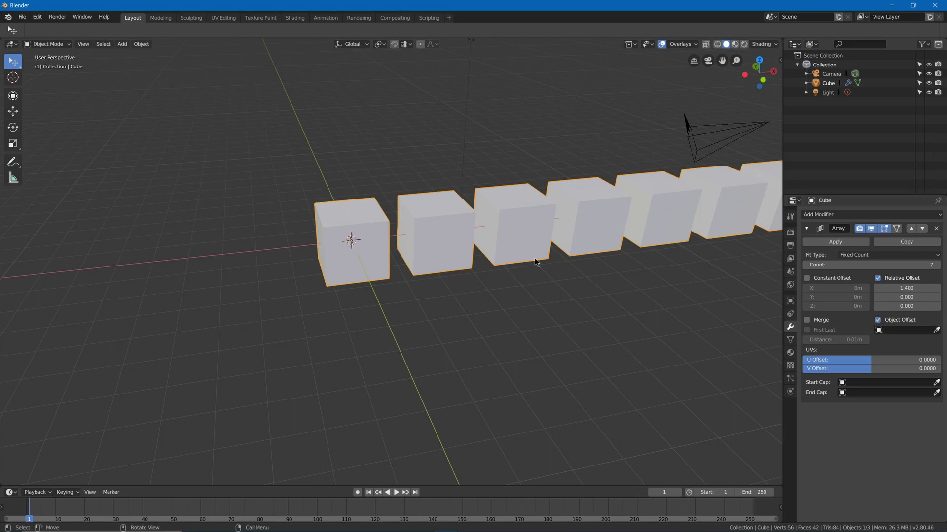
key("shift+a")
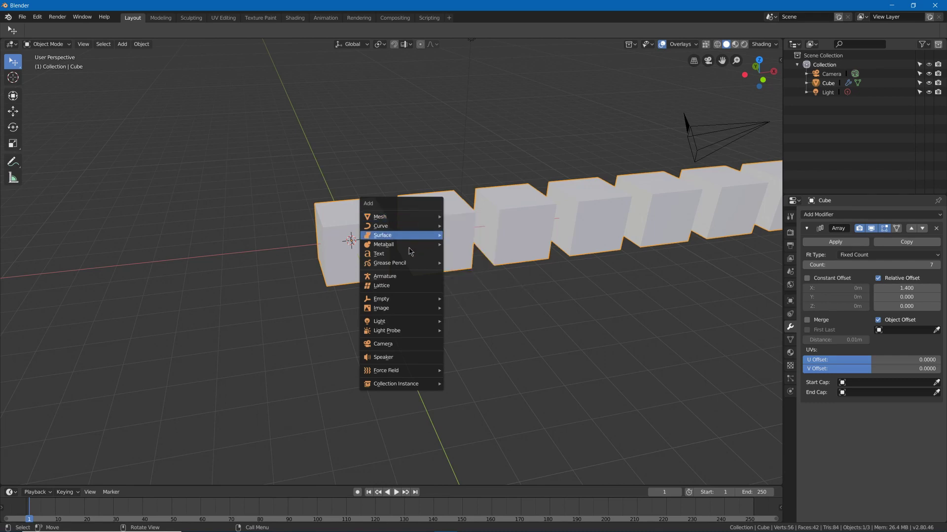
mouse_move(402, 301)
left_click(477, 307)
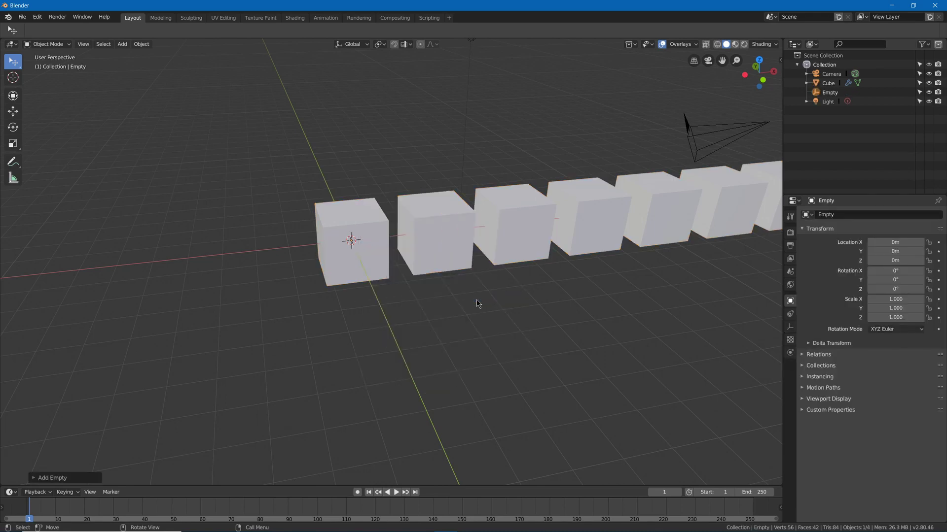
right_click(448, 215)
left_click(375, 214)
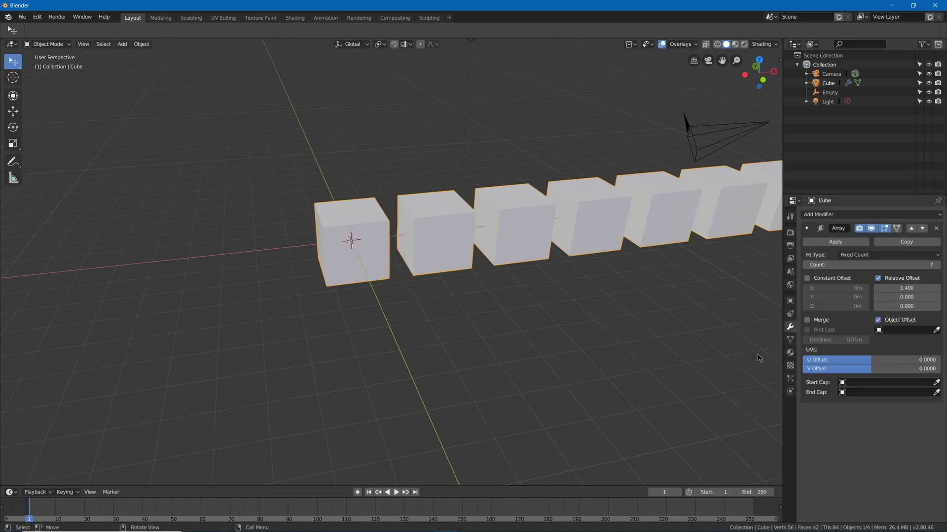
left_click(892, 330)
left_click(864, 356)
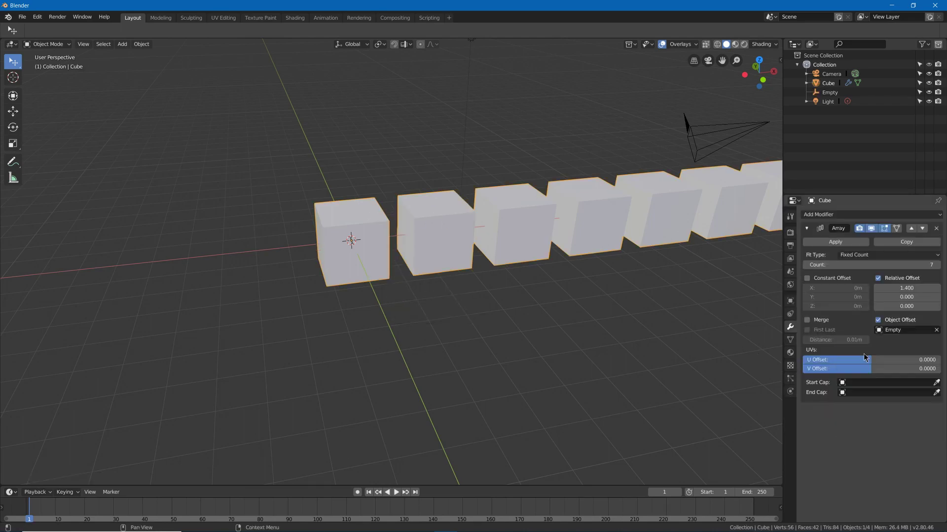
- Rotate the Empty 27.2° on X and scale it about 1.25
left_click(828, 101)
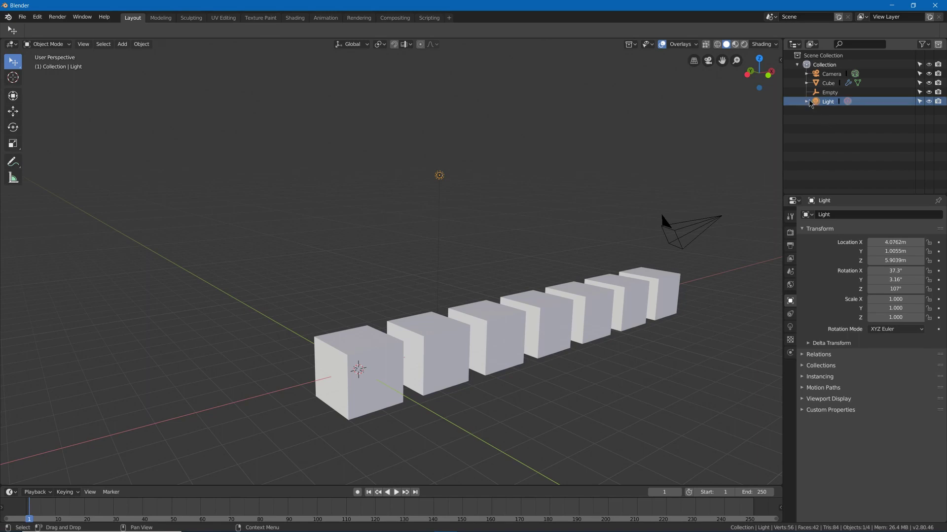
left_click(818, 95)
key("r")
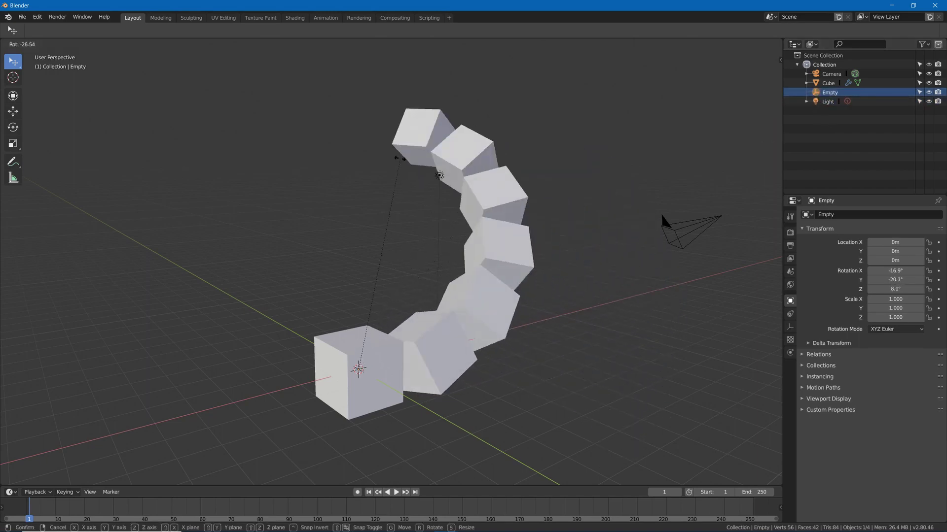
key("x")
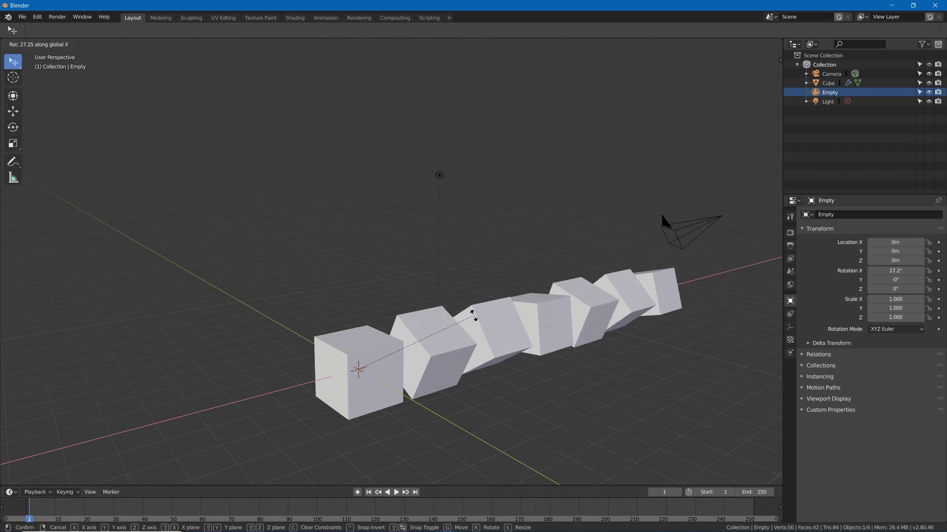
left_click(474, 315)
middle_click_drag(473, 315, 293, 284)
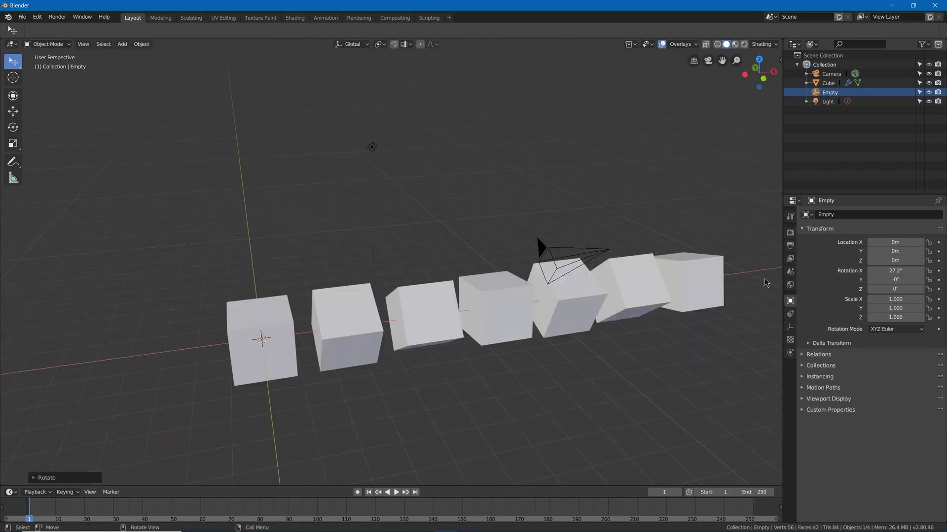
key("s")
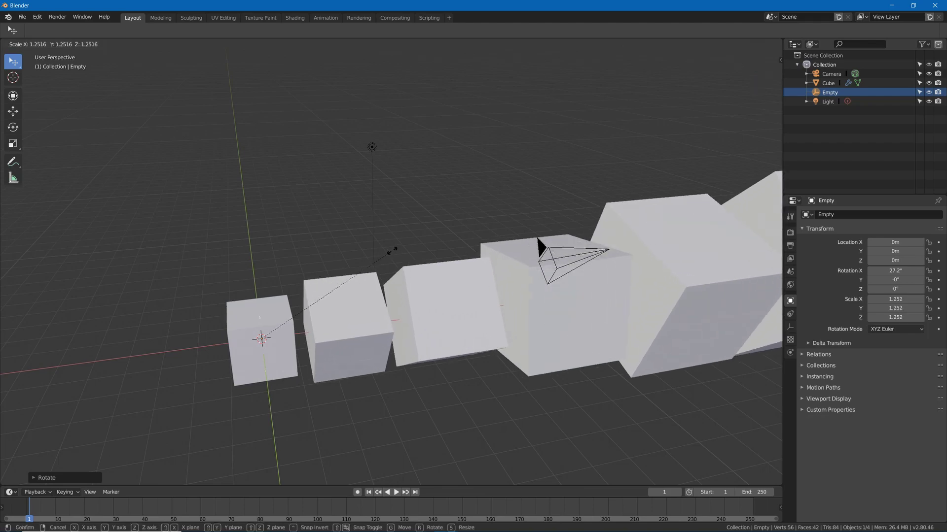
left_click(392, 251)
middle_click_drag(392, 251, 422, 227)
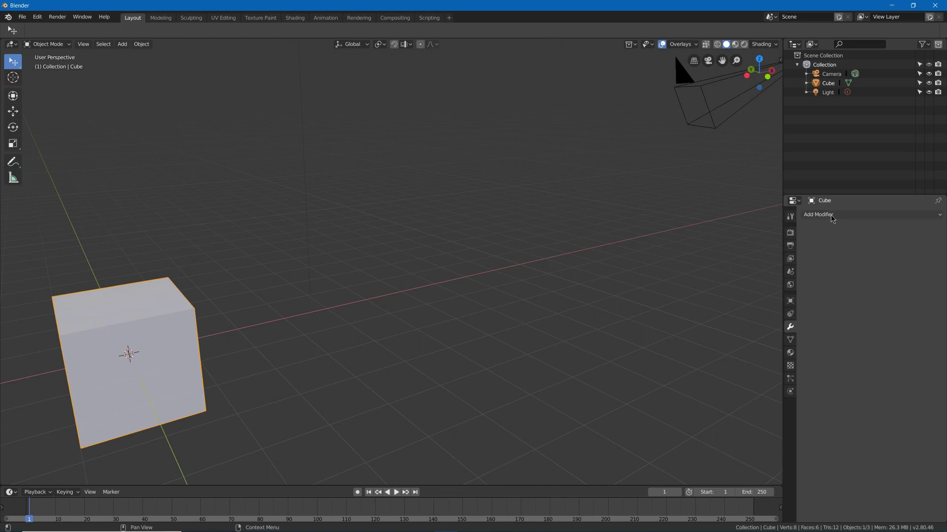
- Add a Triangulate modifier to the cube and inspect it framed in wireframe shading
left_click(831, 216)
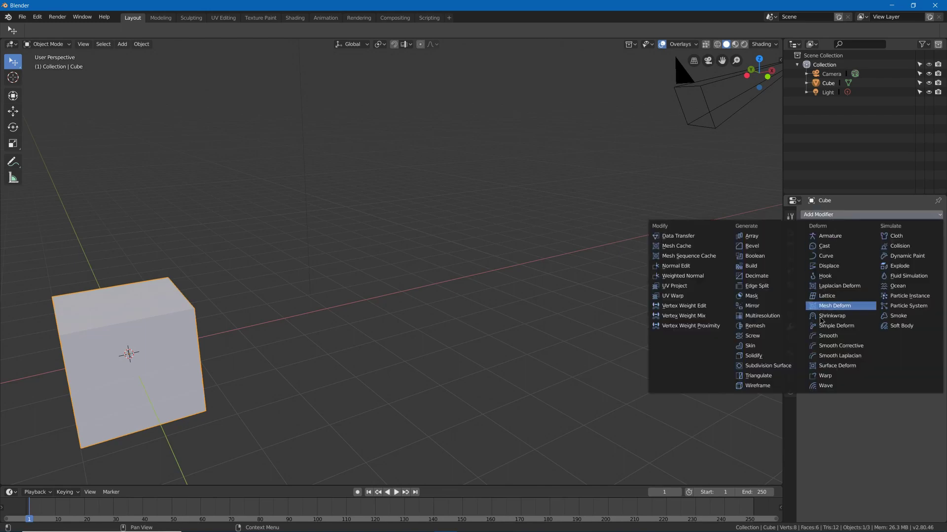
left_click(758, 376)
key("KP_Decimal")
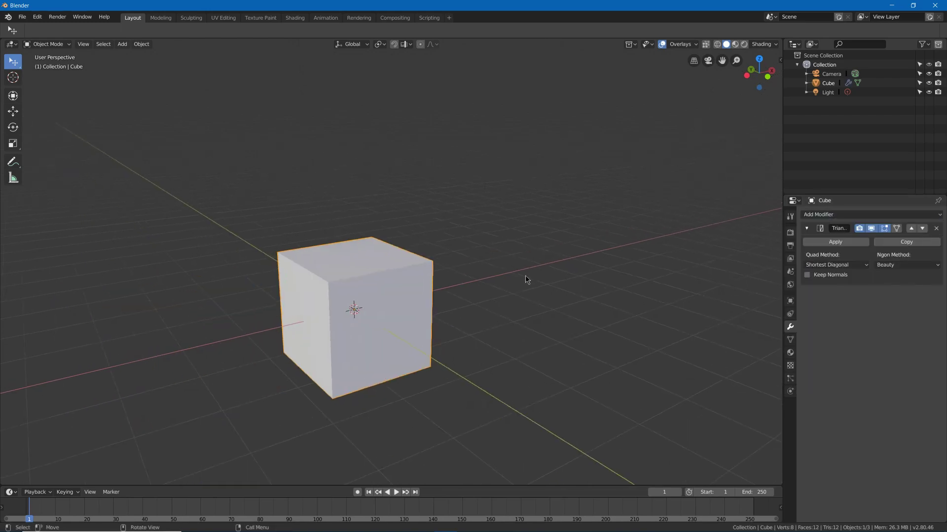
key("z")
left_click(348, 276)
mouse_move(370, 274)
middle_mouse_down()
mouse_move(364, 285)
mouse_move(350, 227)
mouse_move(328, 211)
mouse_move(296, 214)
mouse_move(430, 264)
middle_mouse_up()
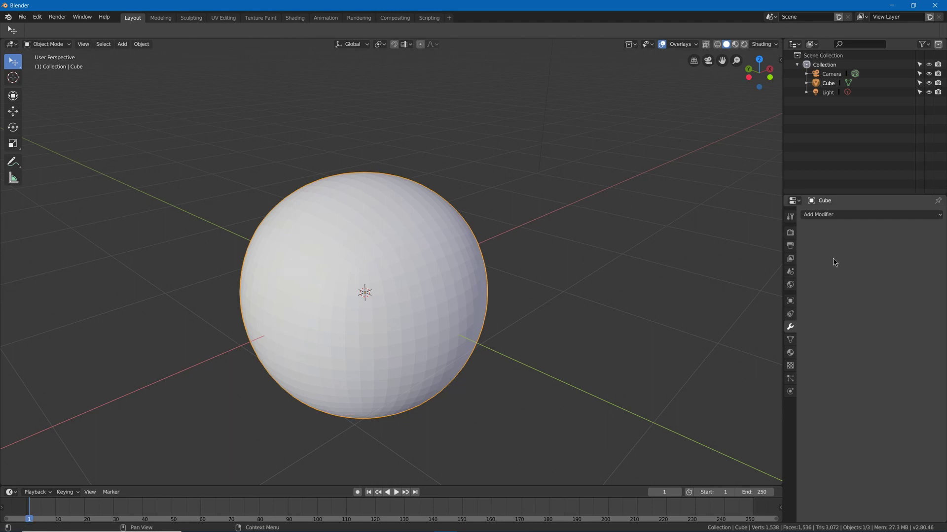
- Add a Decimate modifier, lower its Collapse ratio, then try Un-Subdivide at 12, then 5 iterations
left_click(835, 215)
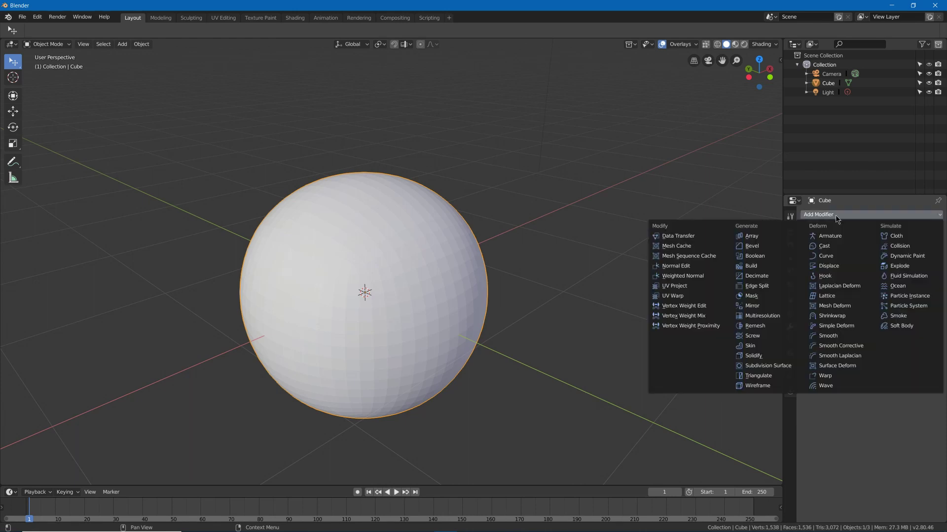
left_click(759, 276)
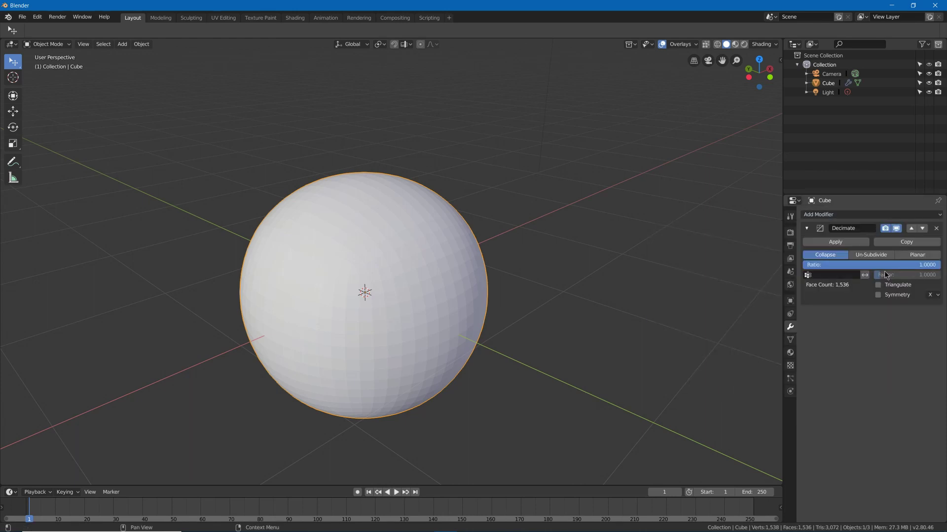
left_click_drag(940, 264, 817, 260)
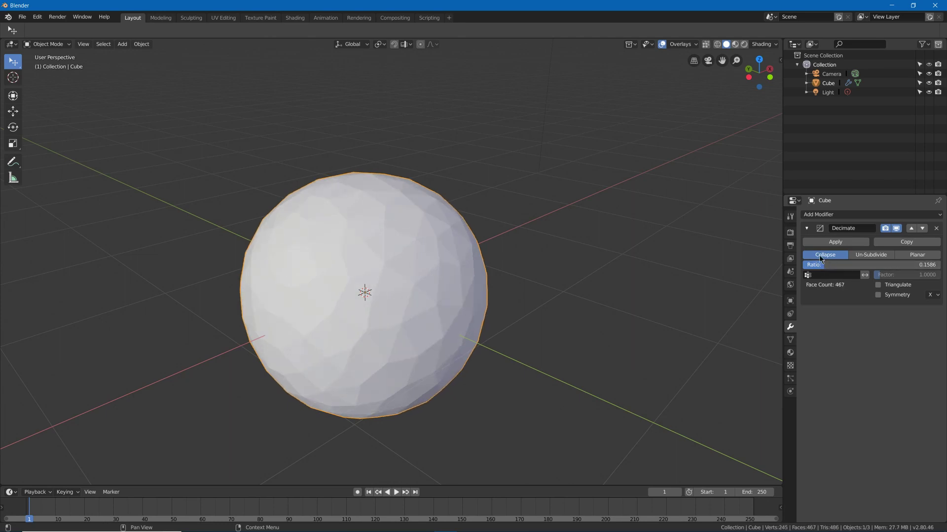
left_click(870, 254)
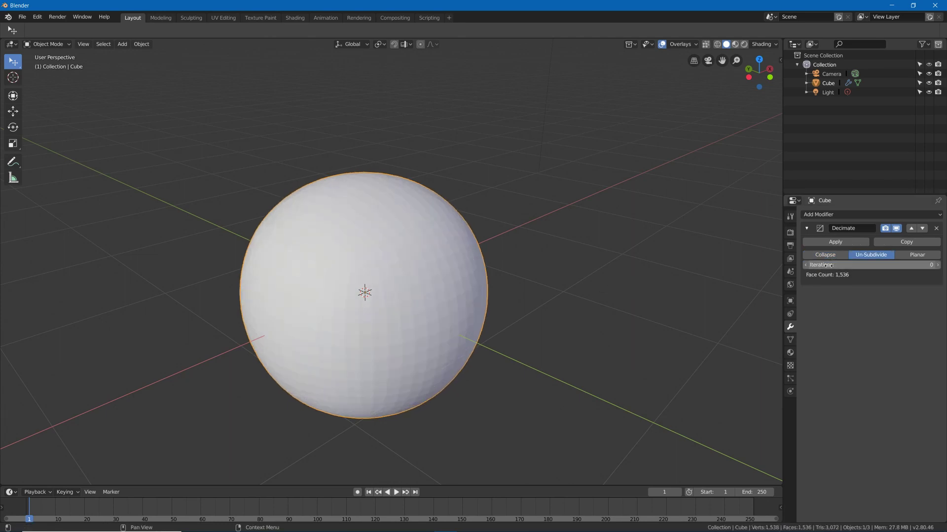
double_click(871, 265)
type("12")
key("Return")
left_click_drag(870, 265, 860, 265)
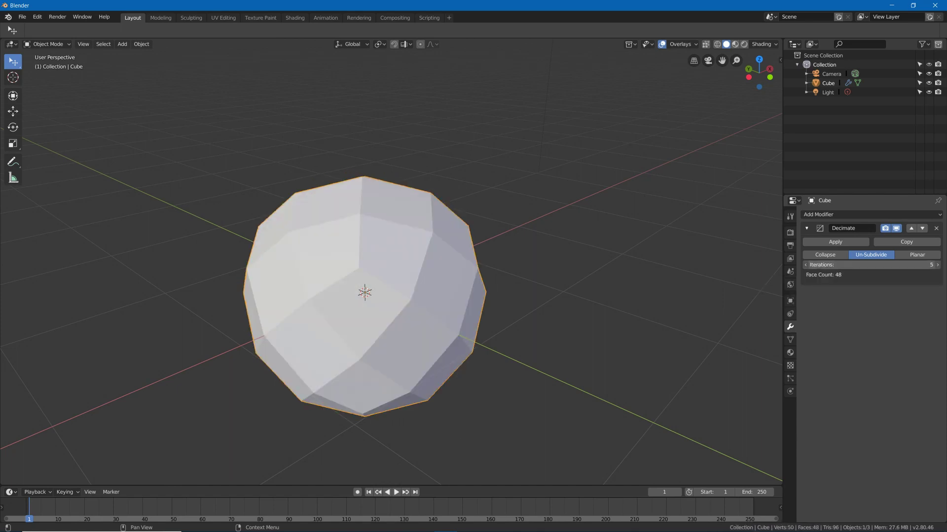
- Try Planar decimation with a 16° angle limit, then return to Collapse
left_click(915, 256)
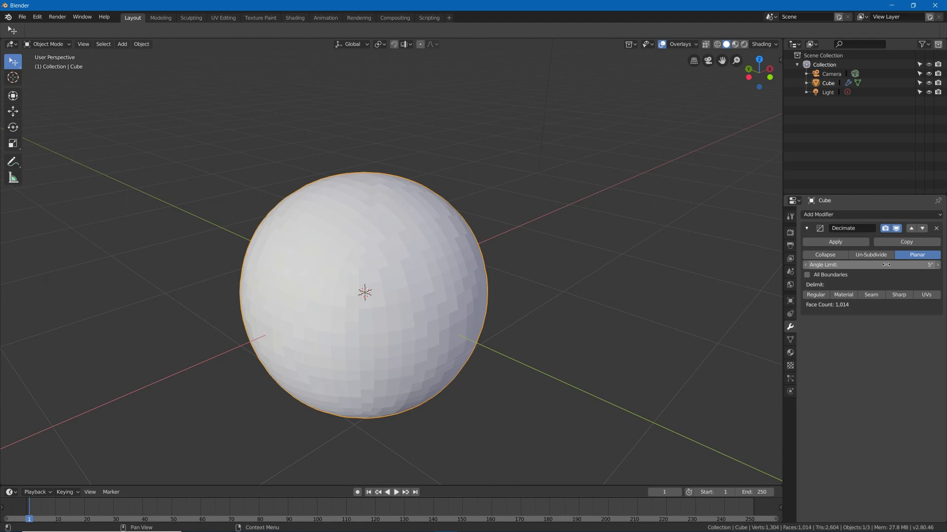
mouse_move(886, 265)
left_mouse_down()
mouse_move(904, 265)
mouse_move(874, 265)
left_mouse_up()
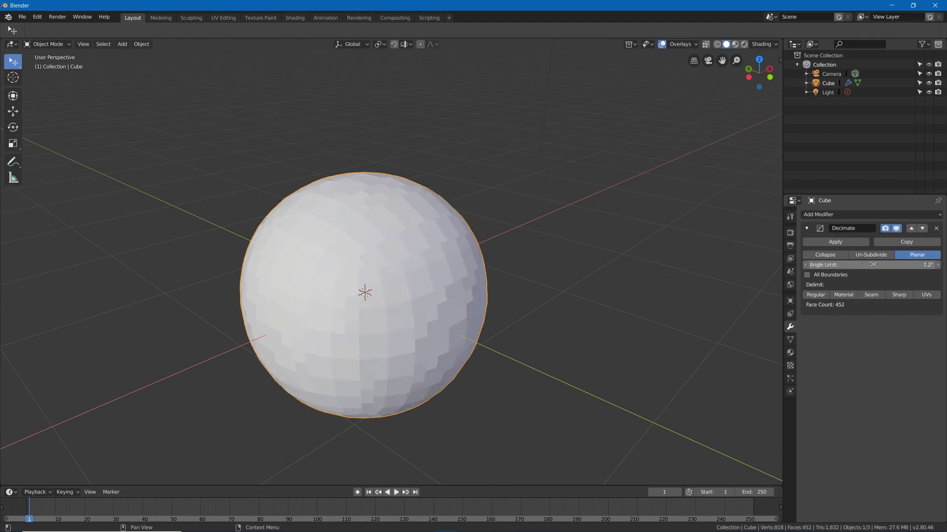
left_click(839, 254)
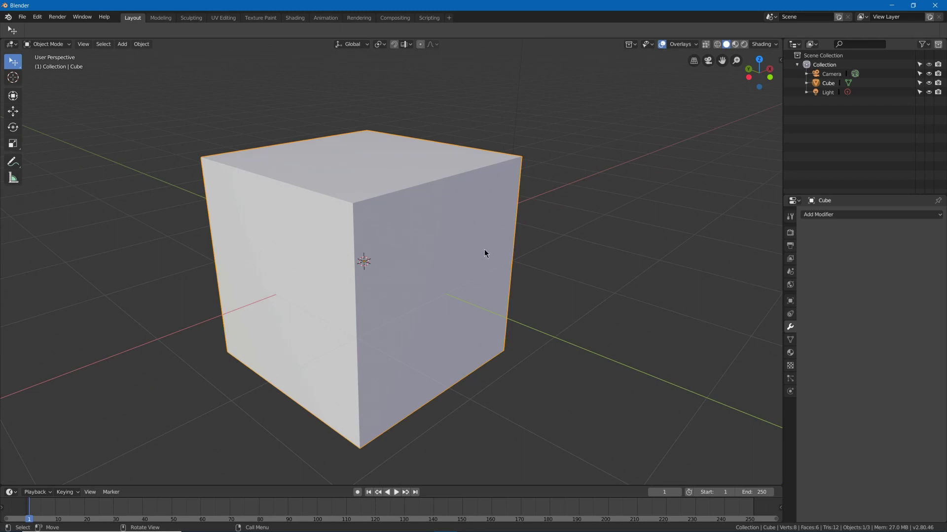
- Merge all the cube's vertices into one at the center and add a Skin modifier
key("Tab")
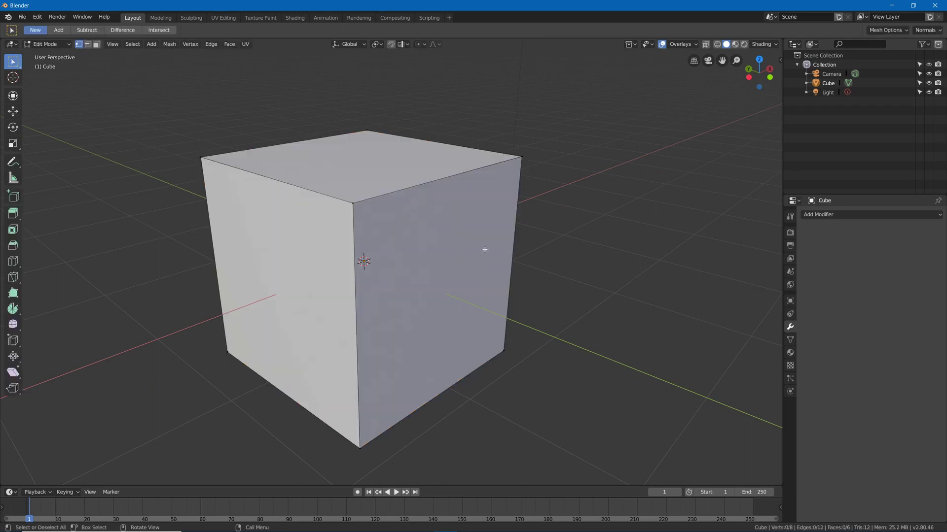
key("a")
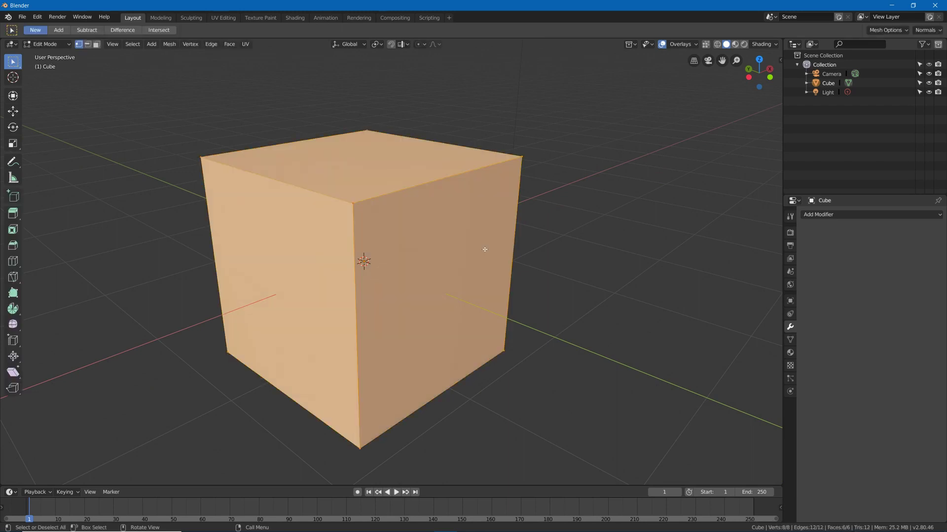
key("m")
left_click(484, 250)
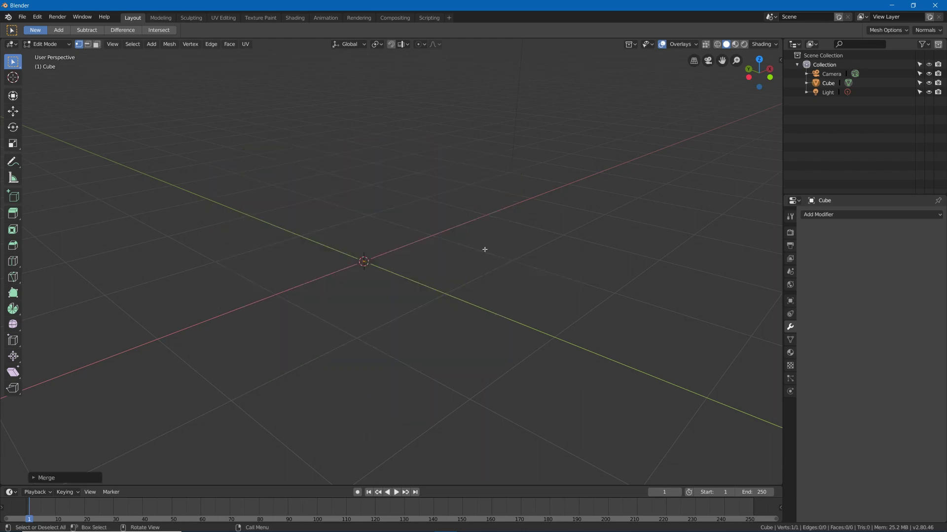
middle_click_drag(352, 254, 327, 256)
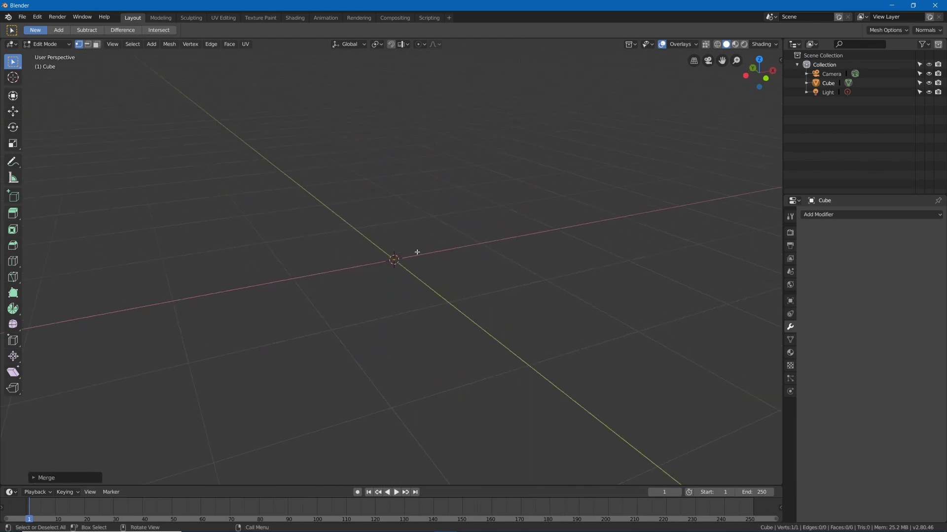
left_click(825, 214)
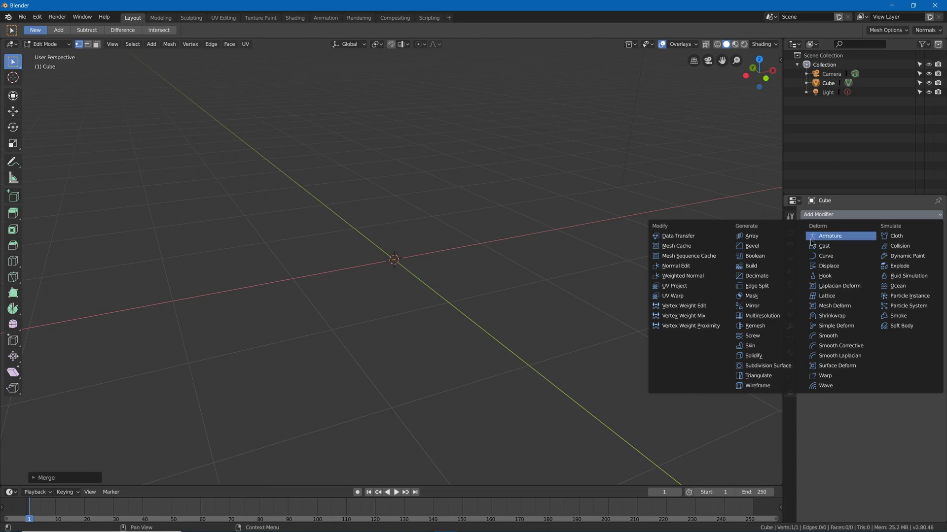
left_click(769, 346)
key("ctrl+a")
left_click(407, 261)
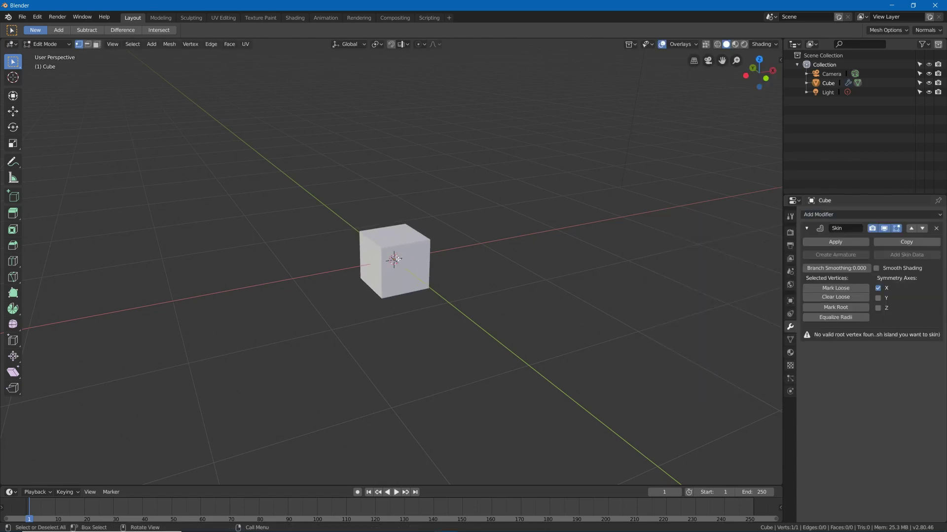
- Extrude the vertex upward, bend it, and branch from the junction into a Y shape
key("e")
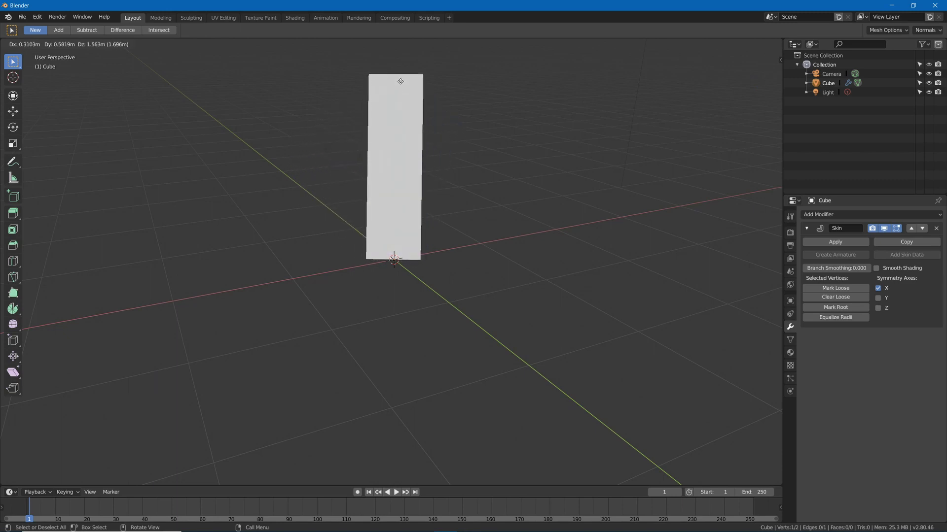
left_click(400, 81)
middle_click_drag(400, 84, 404, 197)
key("e")
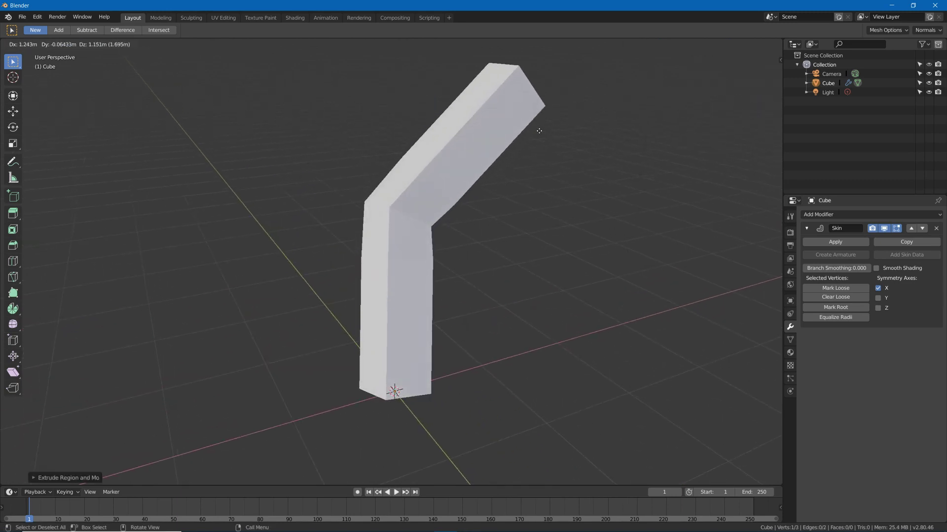
left_click(518, 132)
left_click(403, 216)
key("e")
left_click(217, 73)
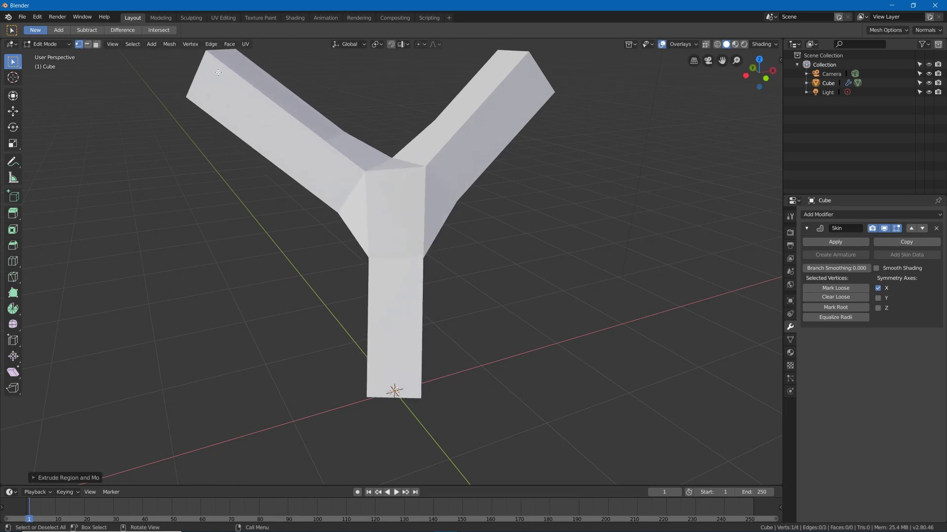
middle_click_drag(295, 207, 343, 242)
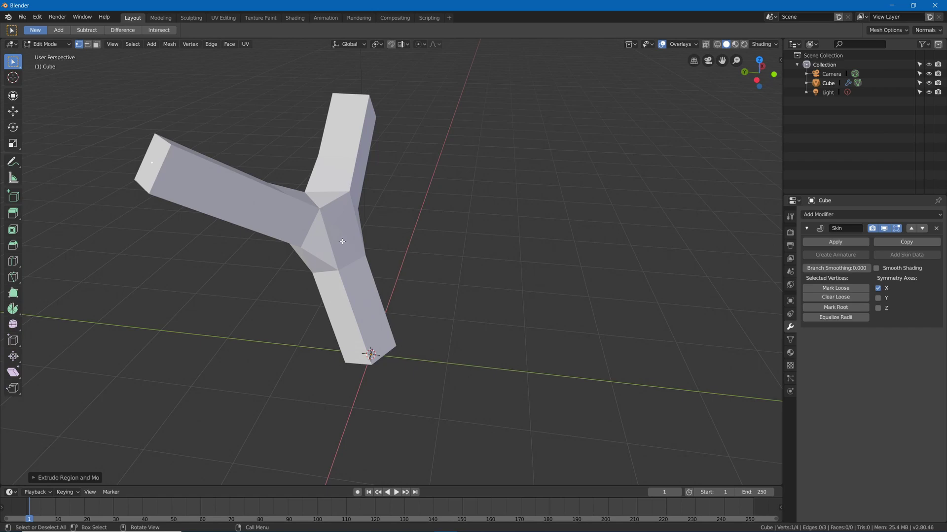
- Resize the skin radii of the left and right branch tips with Ctrl+A
left_click(152, 160)
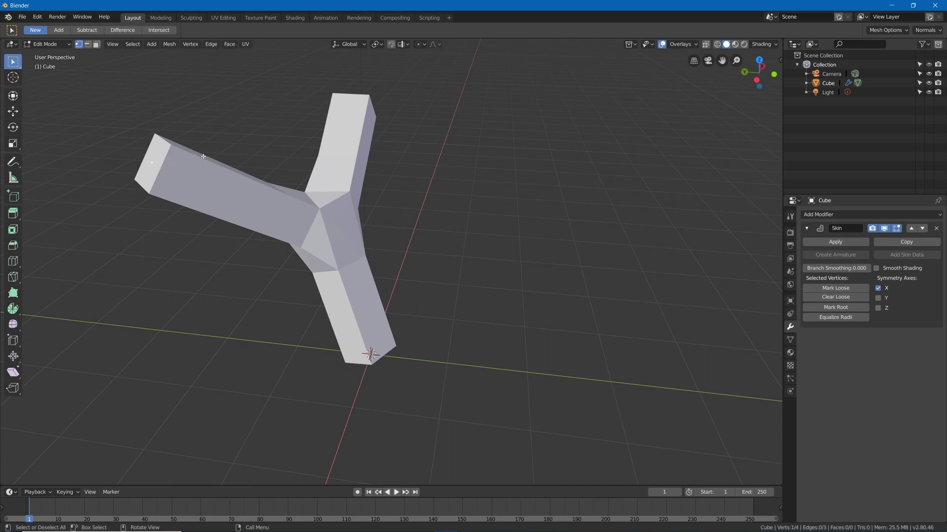
key("ctrl+a")
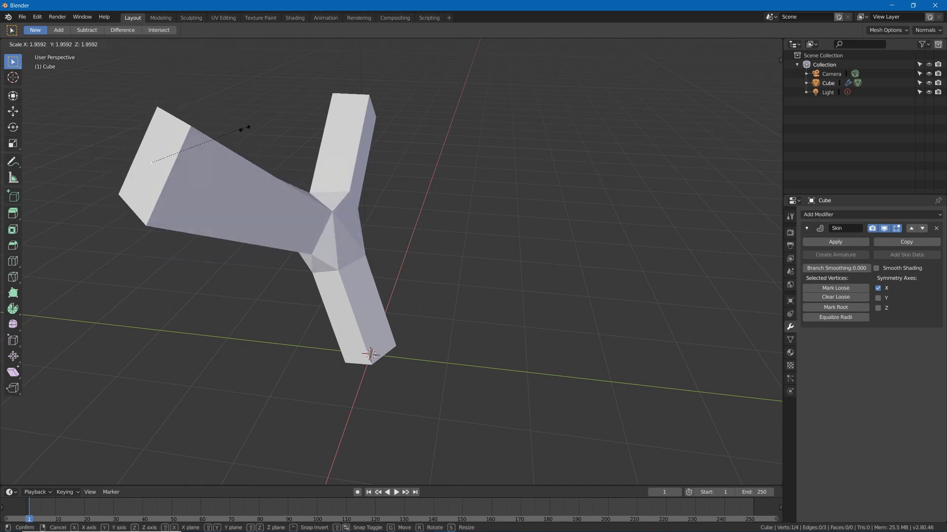
left_click(188, 148)
middle_click_drag(187, 148, 600, 179)
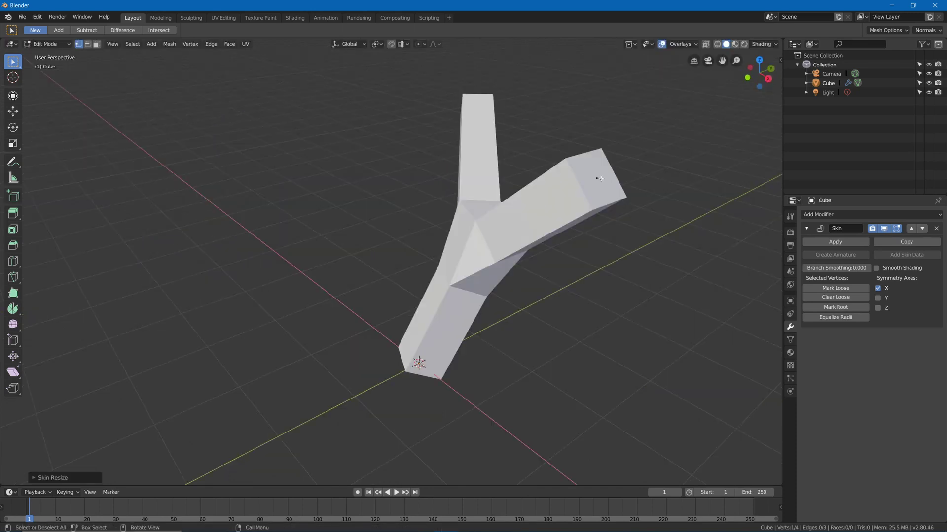
left_click(600, 179)
key("ctrl+a")
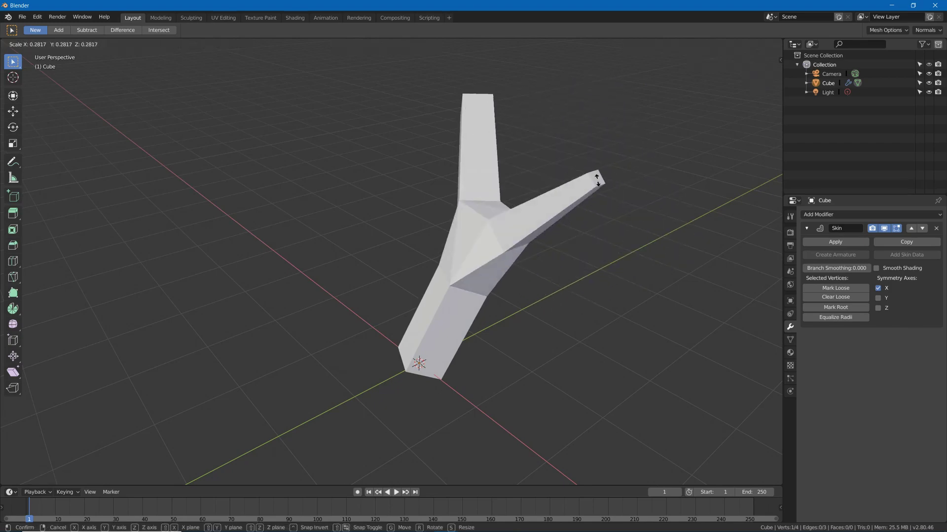
left_click(611, 193)
middle_click_drag(612, 193, 520, 120)
key("ctrl+a")
left_click(644, 379)
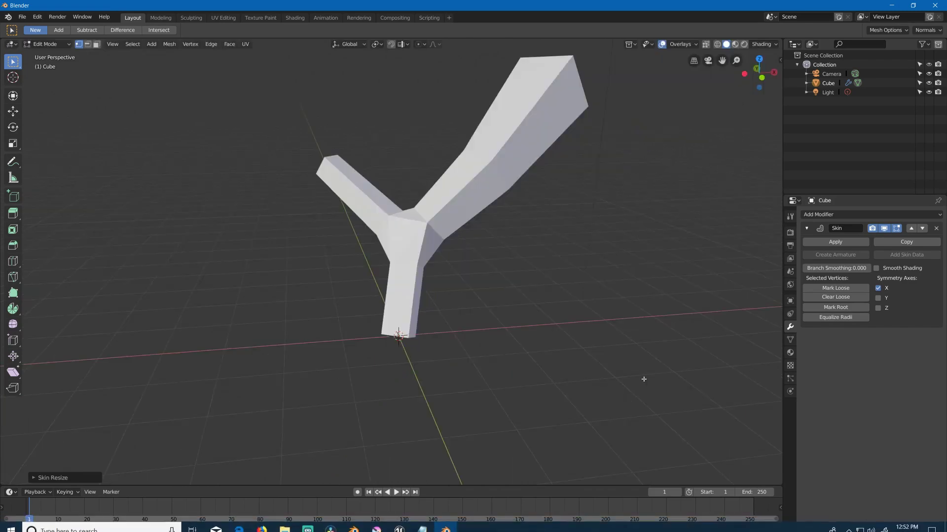
- Extrude new segments from the right and left branches, then add a Subdivision Surface modifier
key("e")
left_click(378, 421)
middle_click_drag(360, 317, 342, 283)
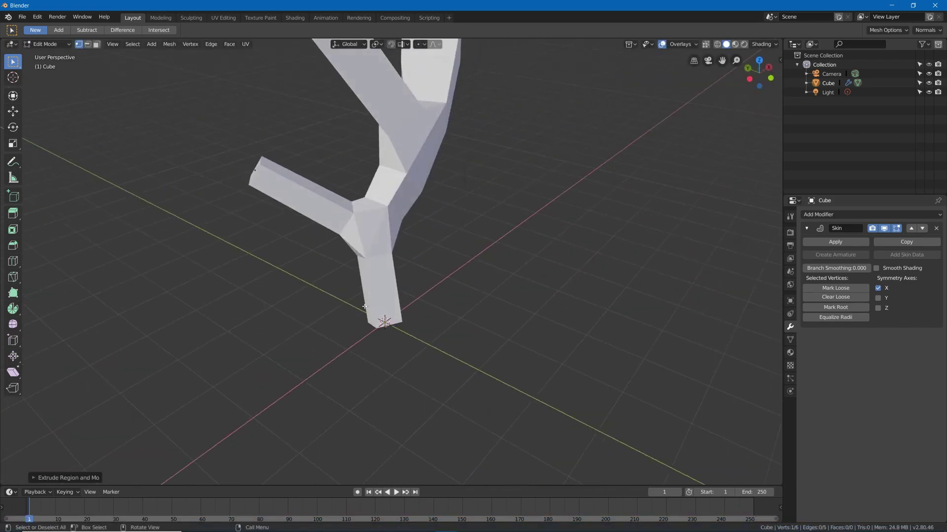
middle_click_drag(233, 156, 216, 162)
key("e")
left_click(231, 149)
key("e")
left_click(144, 205)
middle_click_drag(321, 311, 377, 285)
left_click(851, 217)
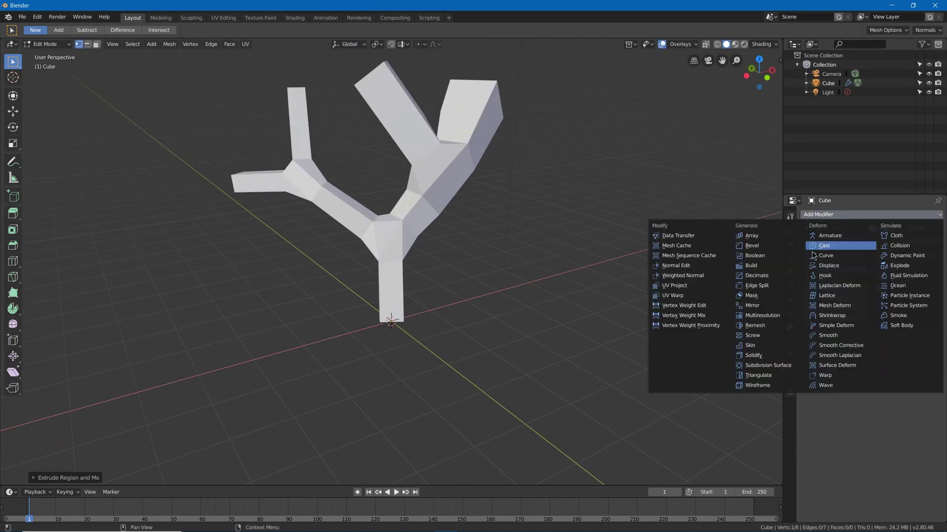
left_click(769, 366)
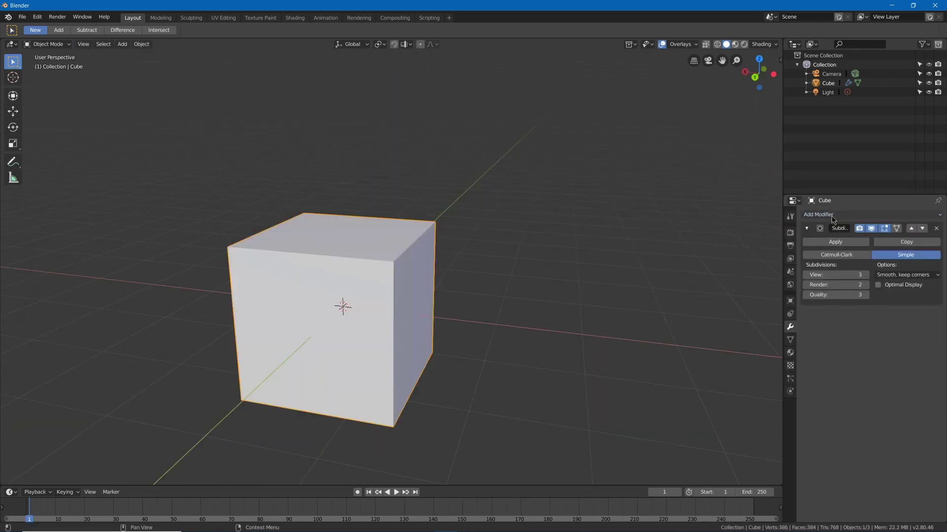
- Add a Lattice modifier to the cube and set a new Lattice object as its deformer
left_click(832, 217)
left_click(832, 294)
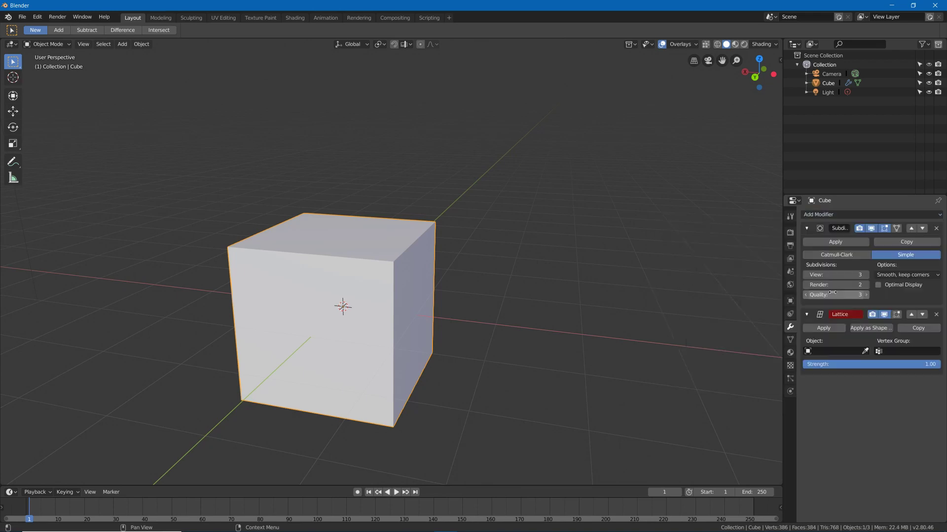
key("shift+a")
left_click(413, 197)
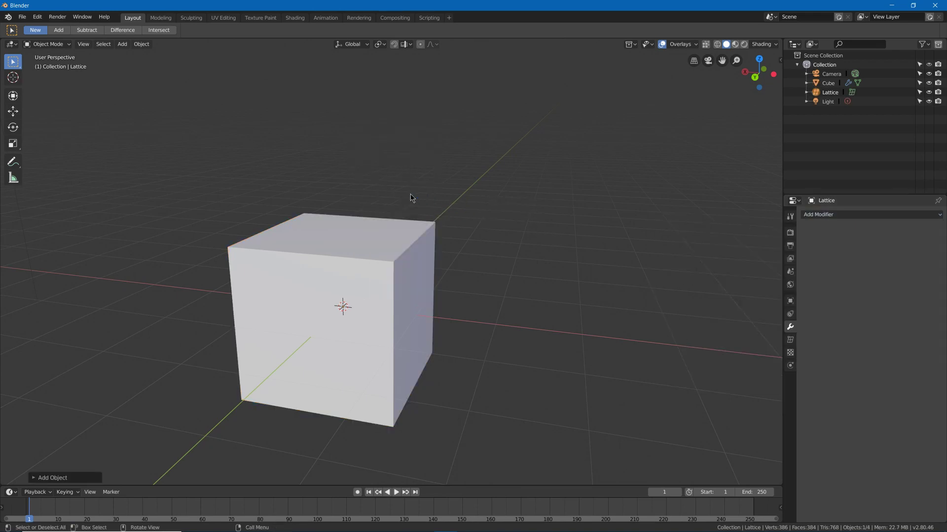
left_click(304, 227)
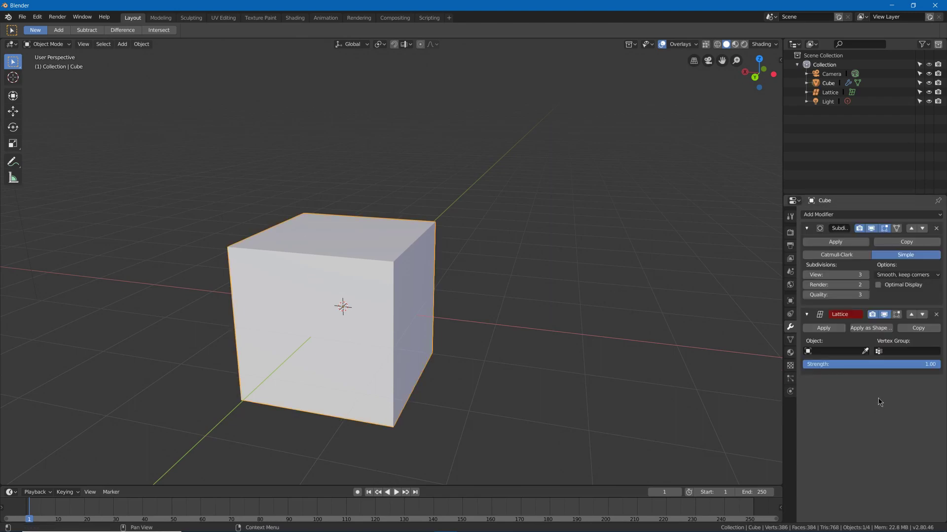
left_click(838, 351)
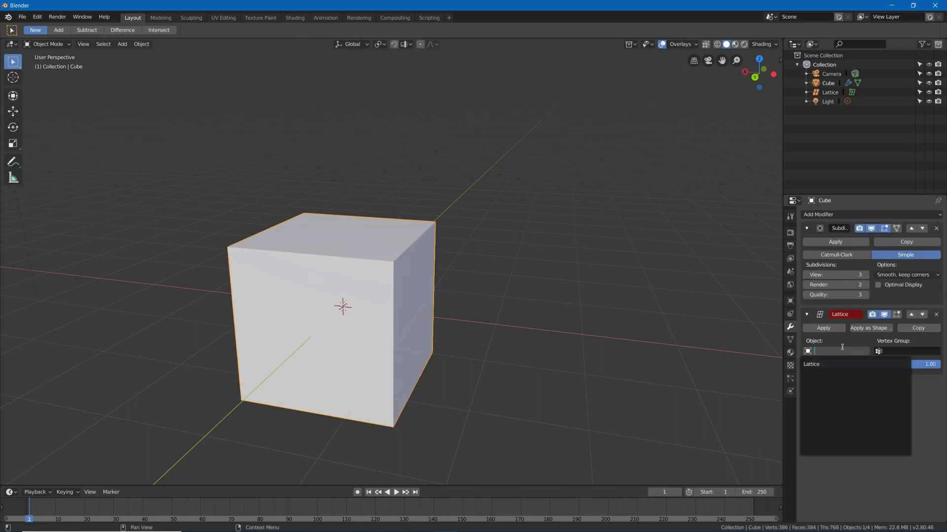
left_click(825, 366)
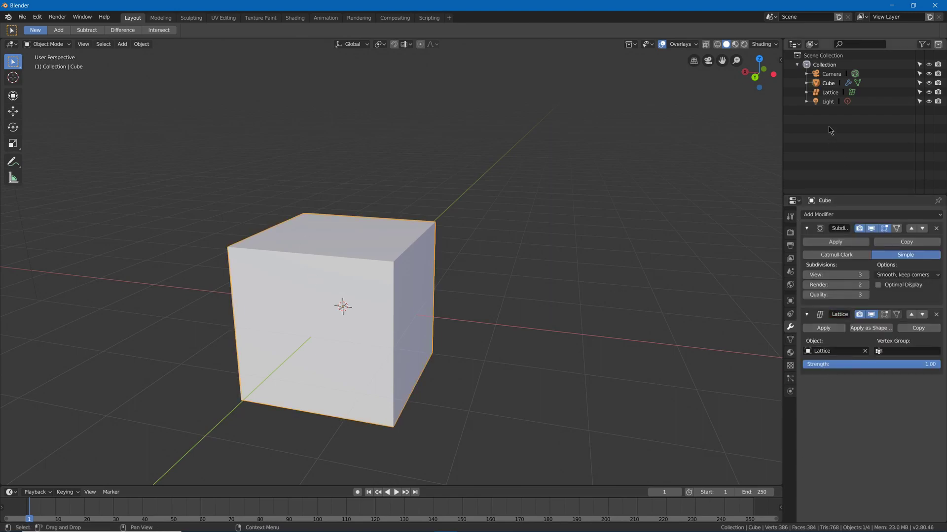
- Move several lattice points up and down to warp the cube's top
left_click(829, 93)
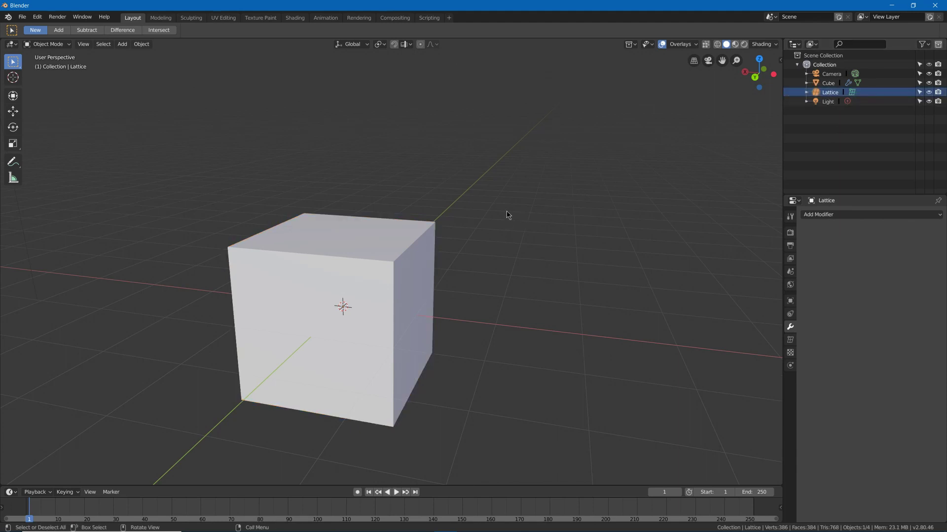
key("Tab")
key("g")
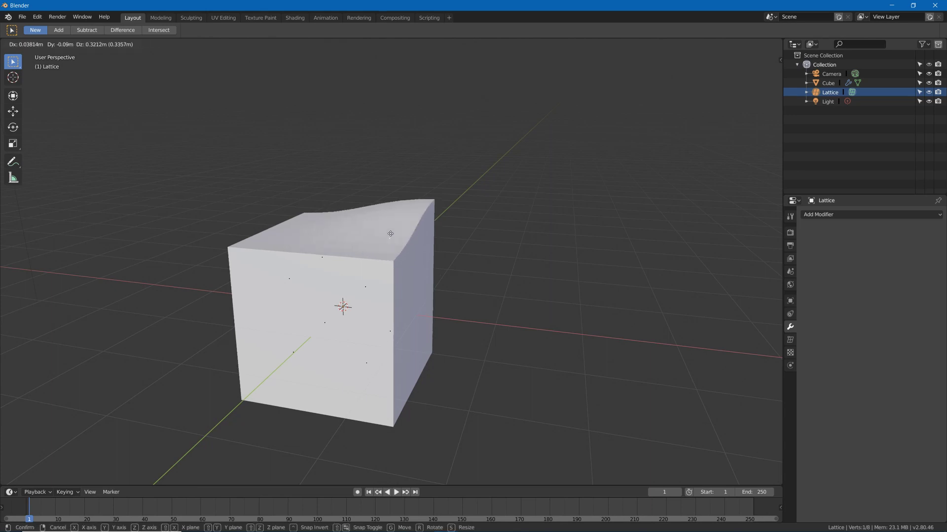
left_click(344, 255)
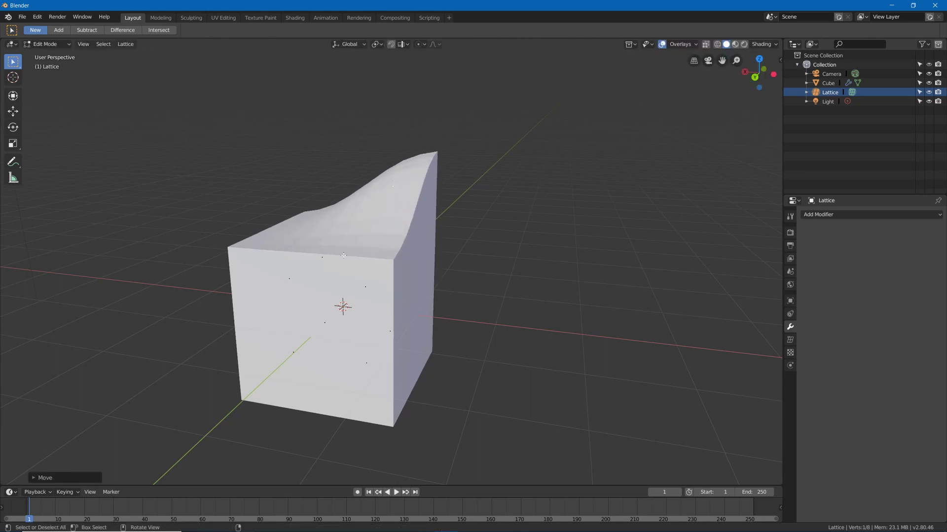
left_click(288, 277)
key("g")
left_click(317, 343)
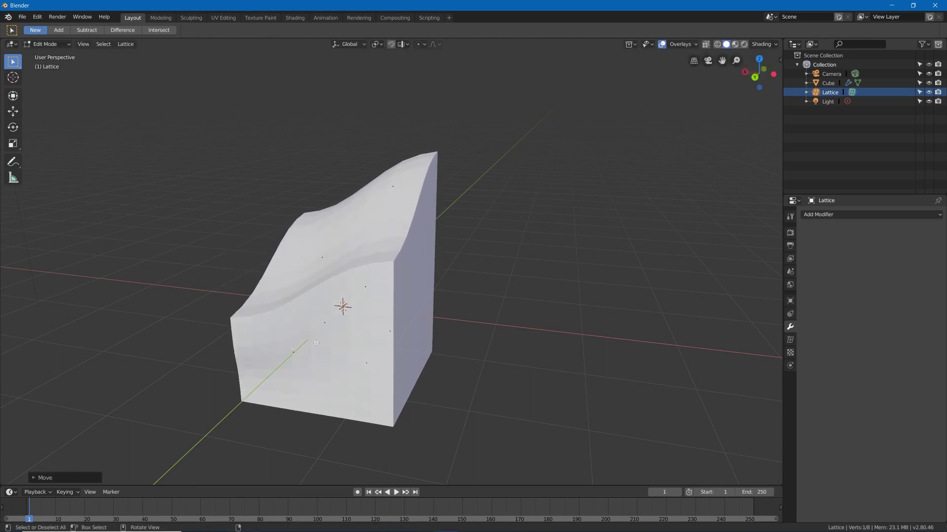
middle_click_drag(317, 343, 373, 279)
key("g")
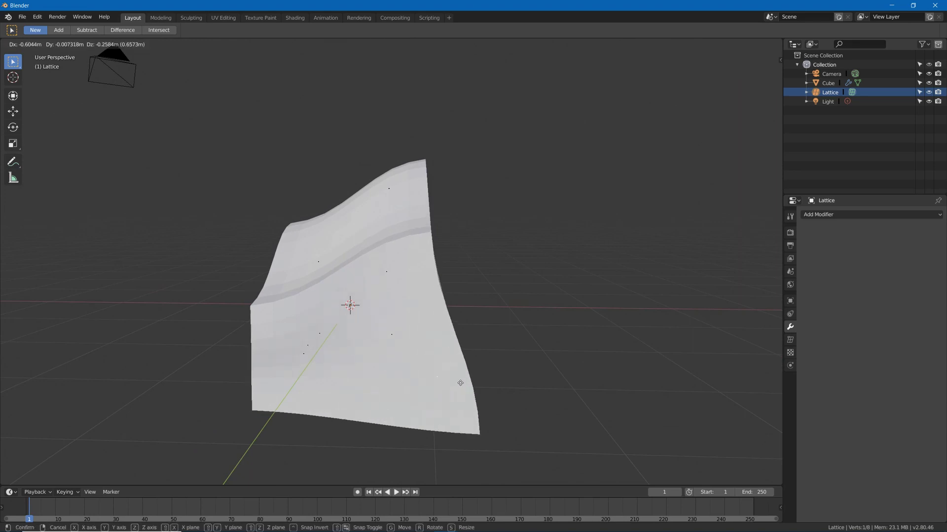
left_click(499, 393)
- Add a Curve modifier to the cube and a Bezier curve to the scene, checking it in wireframe
middle_click_drag(530, 291, 316, 304)
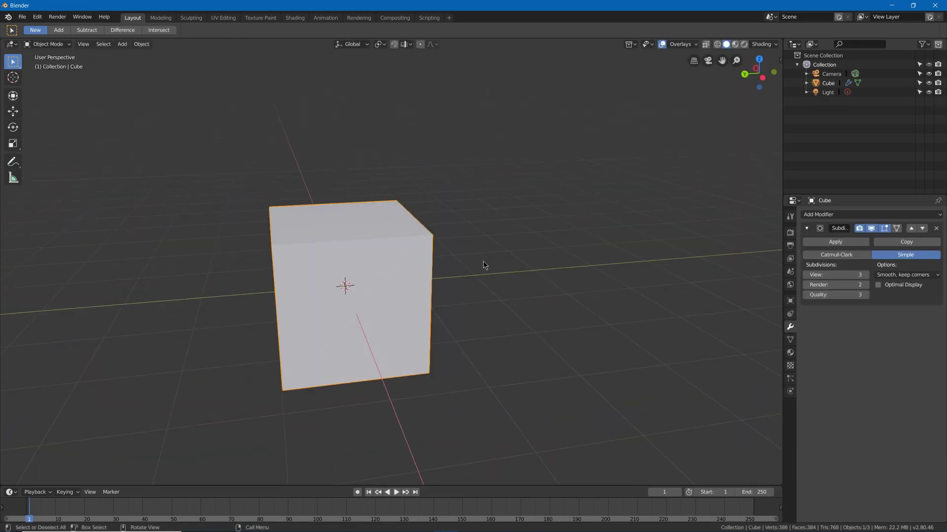
left_click(848, 216)
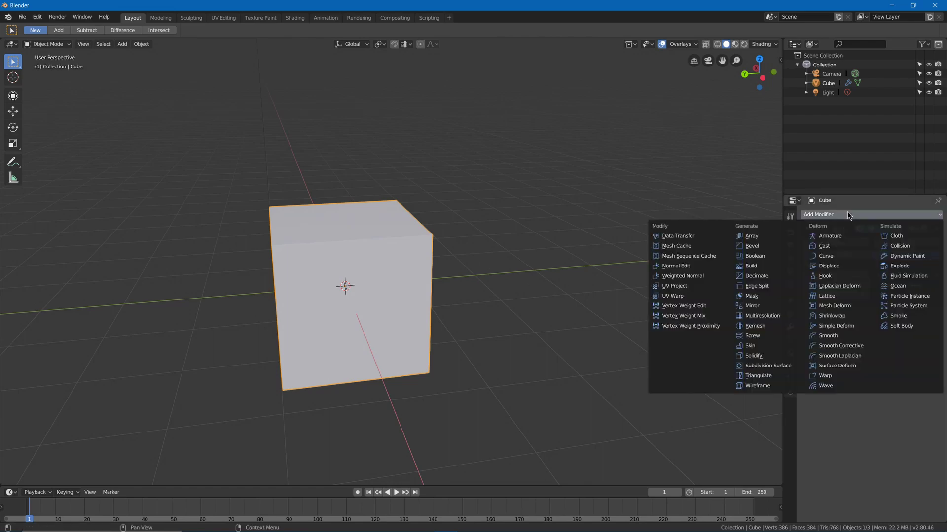
left_click(846, 259)
key("shift+a")
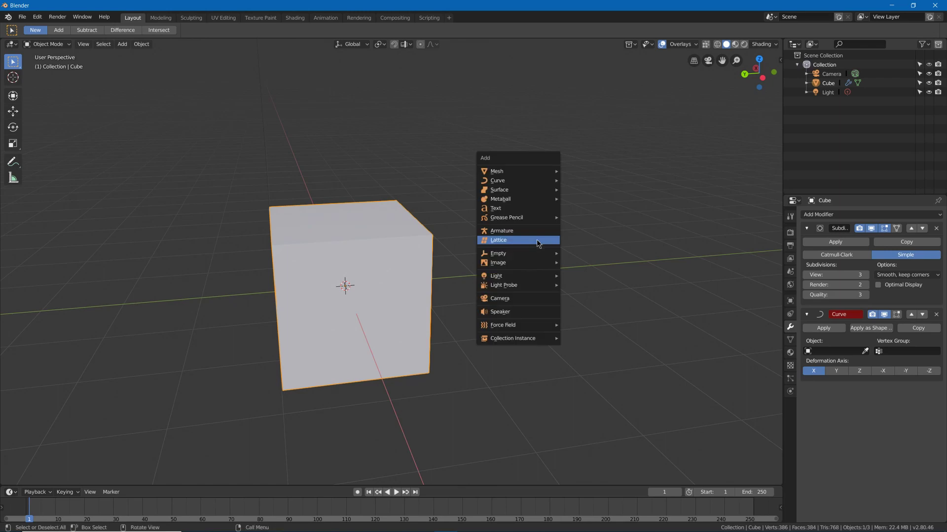
mouse_move(520, 182)
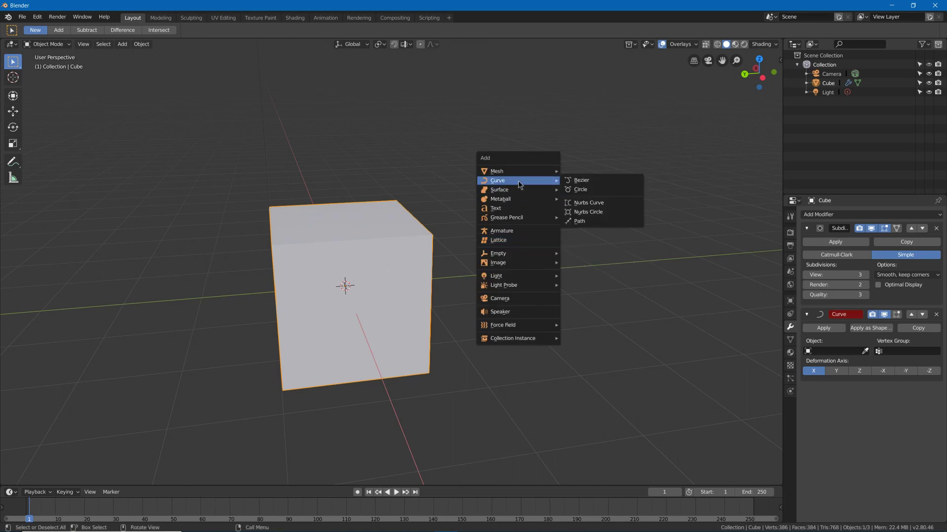
left_click(590, 183)
key("z")
left_click(314, 258)
scroll(315, 257, "up", 2)
mouse_move(336, 266)
middle_mouse_down()
mouse_move(395, 291)
mouse_move(430, 386)
middle_mouse_up()
key("z")
left_click(363, 344)
scroll(392, 282, "down", 3)
- Set the cube's Curve modifier object to BezierCurve
left_click(380, 244)
right_click(380, 244)
left_click(833, 351)
left_click(833, 365)
middle_click_drag(534, 324, 448, 324)
- Scale up the Bezier curve
left_click(413, 321)
key("s")
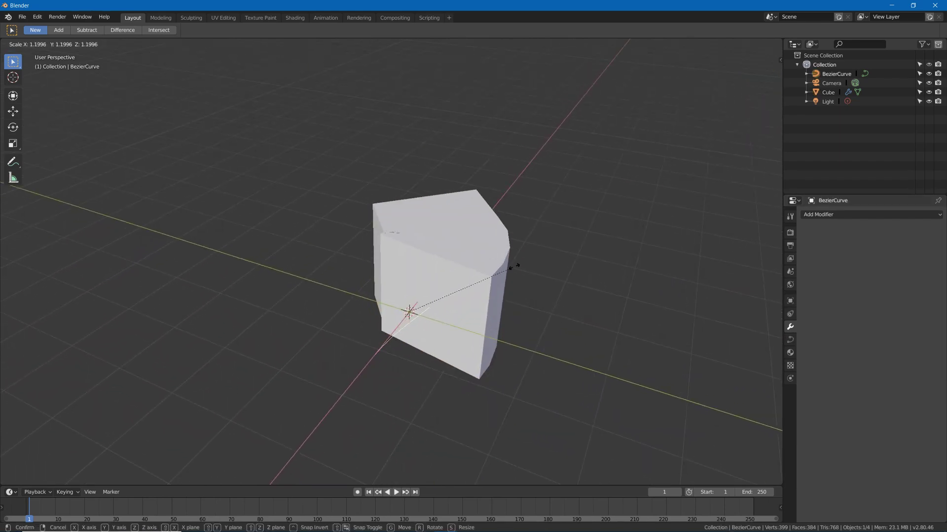
left_click(752, 477)
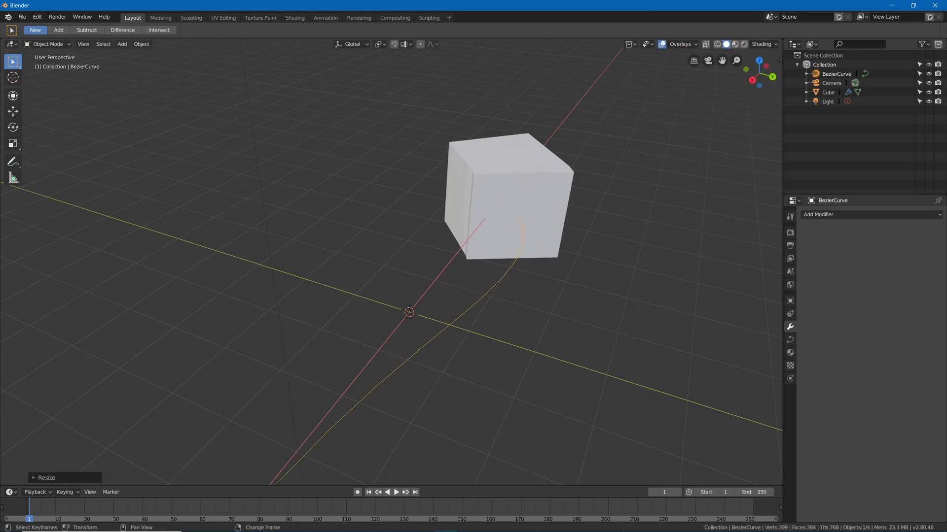
middle_click_drag(592, 365, 544, 338)
- Slide the cube along X with the Move gizmo and stretch it on X into a long strip
left_click(570, 294)
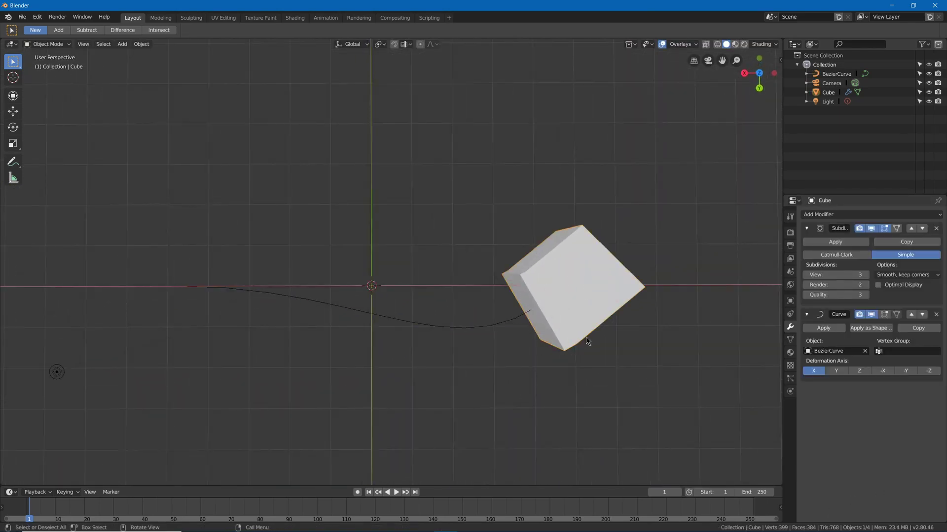
middle_click_drag(536, 345, 585, 262)
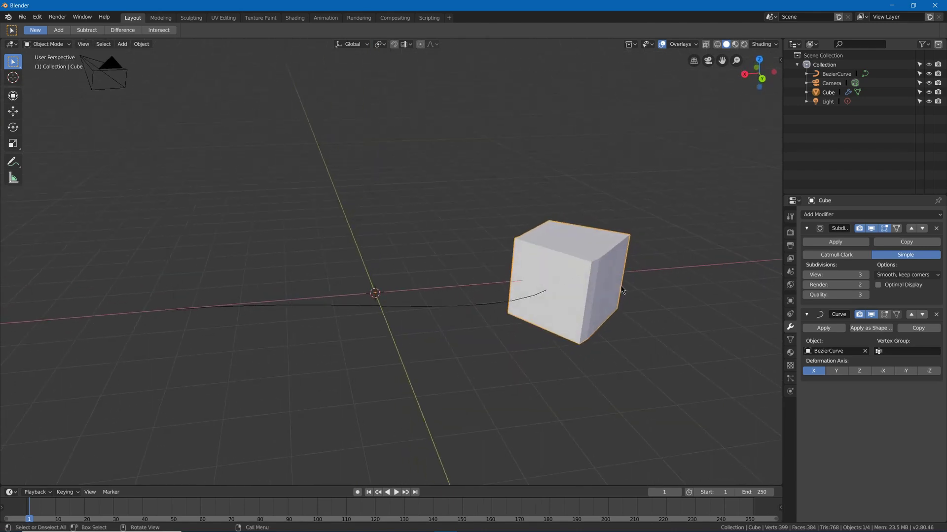
left_click(12, 110)
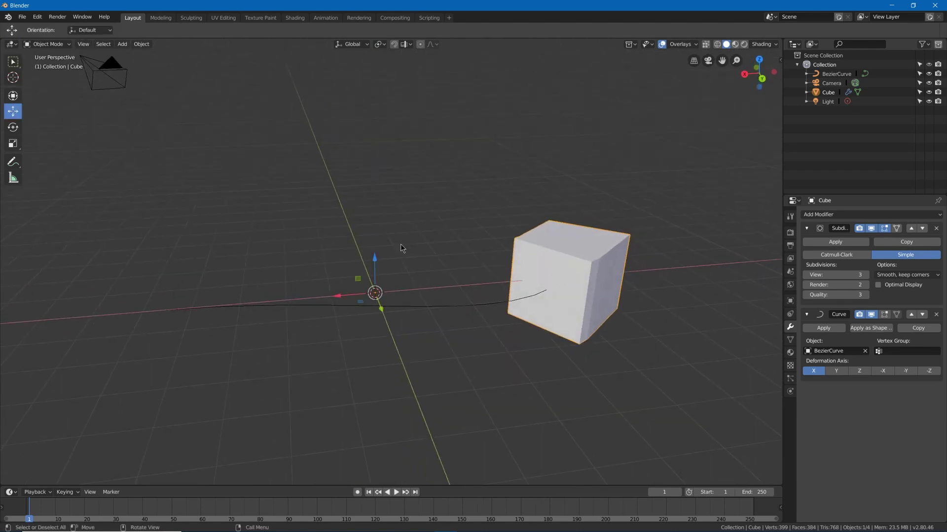
left_click_drag(347, 299, 3, 327)
middle_click_drag(389, 274, 312, 306)
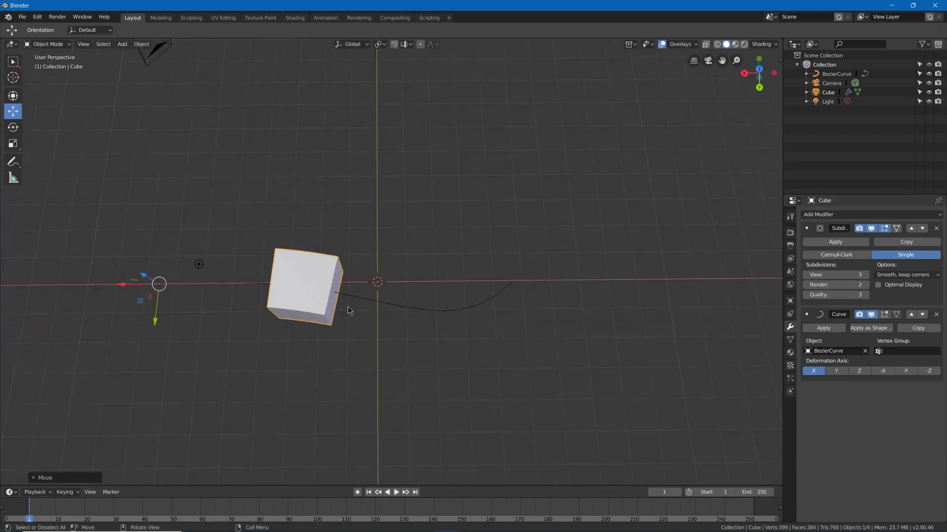
left_click_drag(118, 285, 239, 274)
key("s")
key("x")
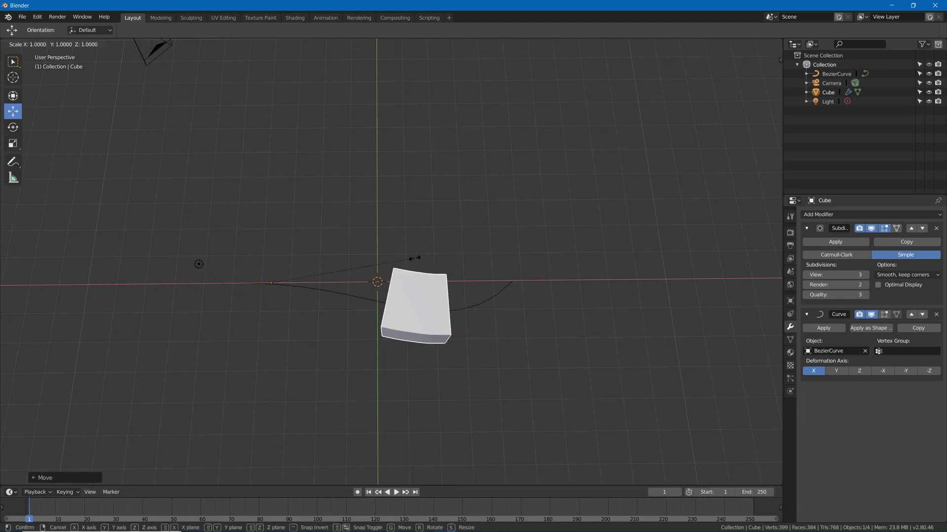
left_click(225, 278)
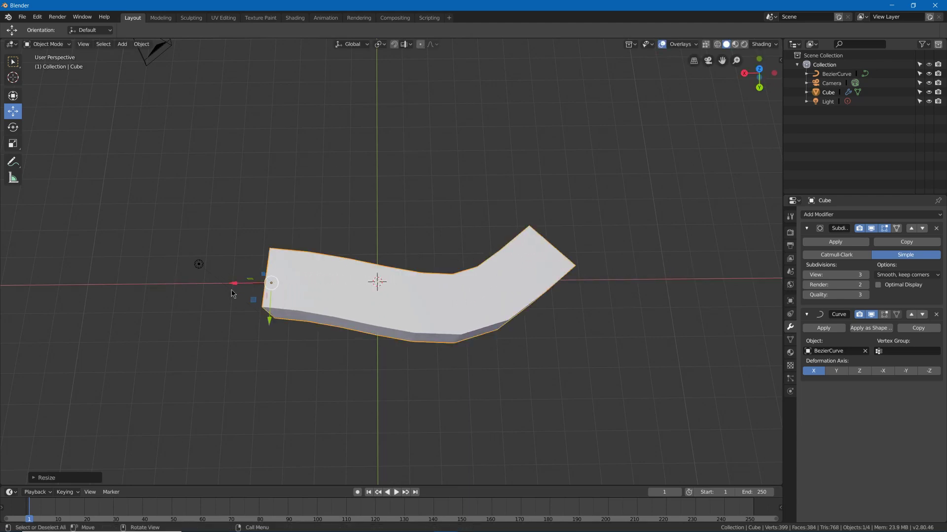
mouse_move(233, 284)
left_mouse_down()
mouse_move(175, 273)
mouse_move(409, 266)
mouse_move(232, 266)
left_mouse_up()
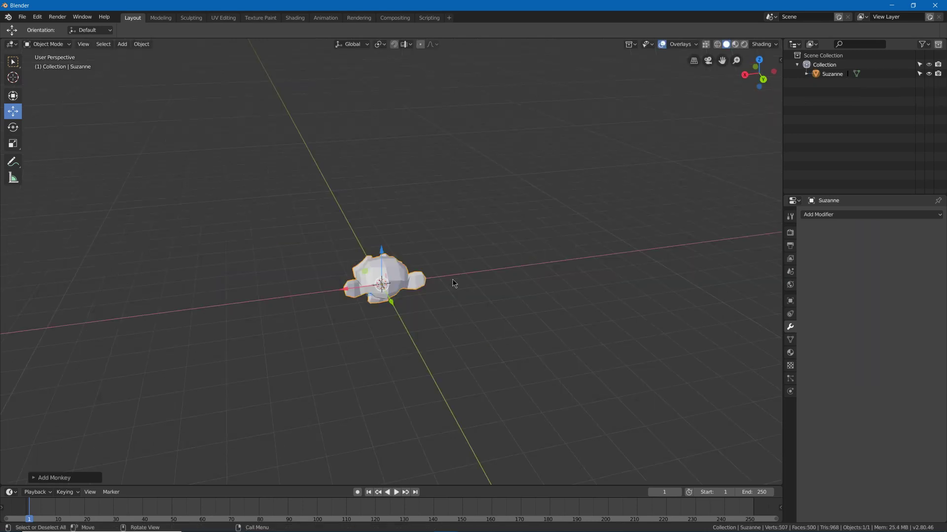
- Add an ico sphere beside Suzanne and scale it up larger
middle_click_drag(453, 283, 552, 237)
scroll(507, 207, "up", 6)
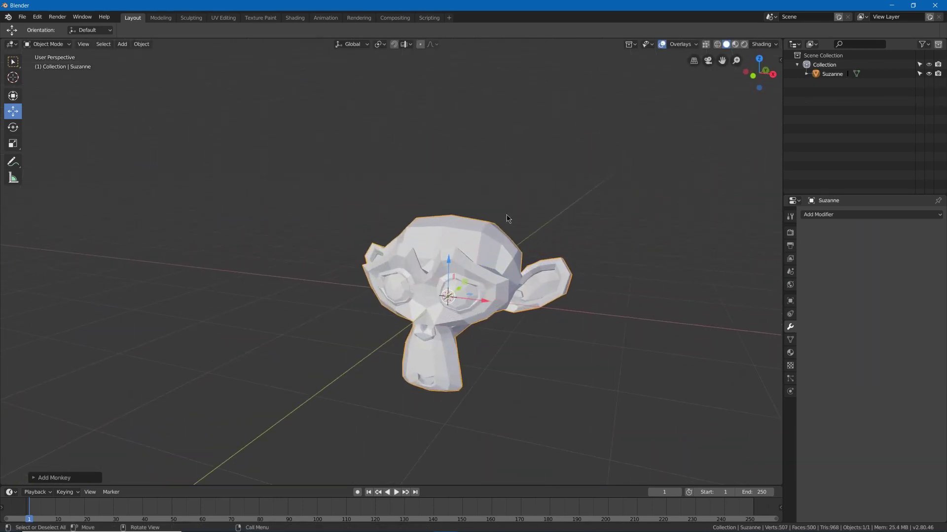
key("shift+a")
mouse_move(435, 171)
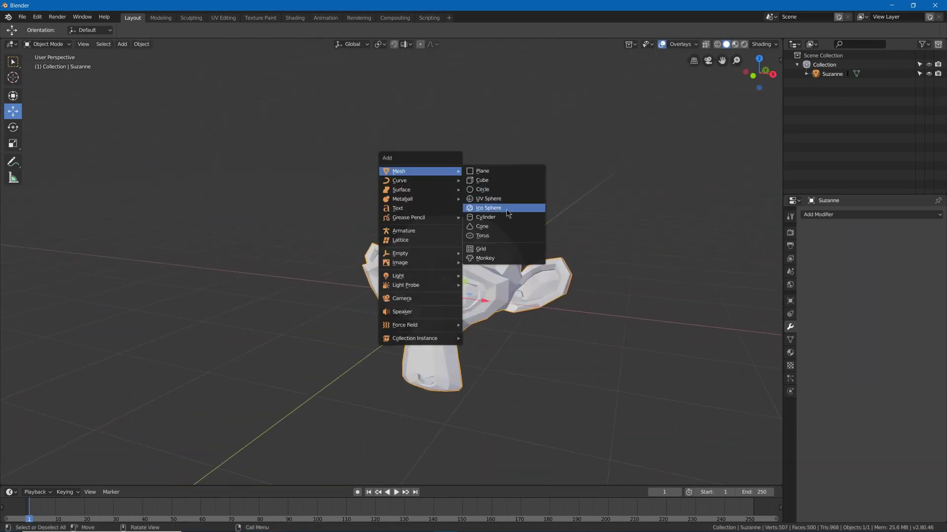
left_click(508, 215)
key("s")
left_click(557, 224)
- Give the icosphere a Shrinkwrap modifier targeting Suzanne so it wraps onto the monkey head
scroll(380, 288, "down", 3)
middle_click_drag(450, 264, 474, 256)
left_click(855, 216)
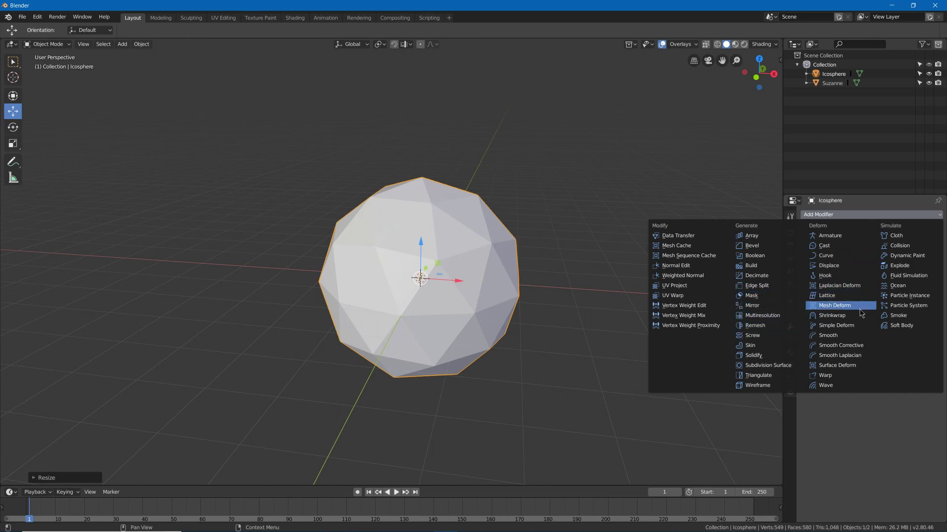
left_click(844, 316)
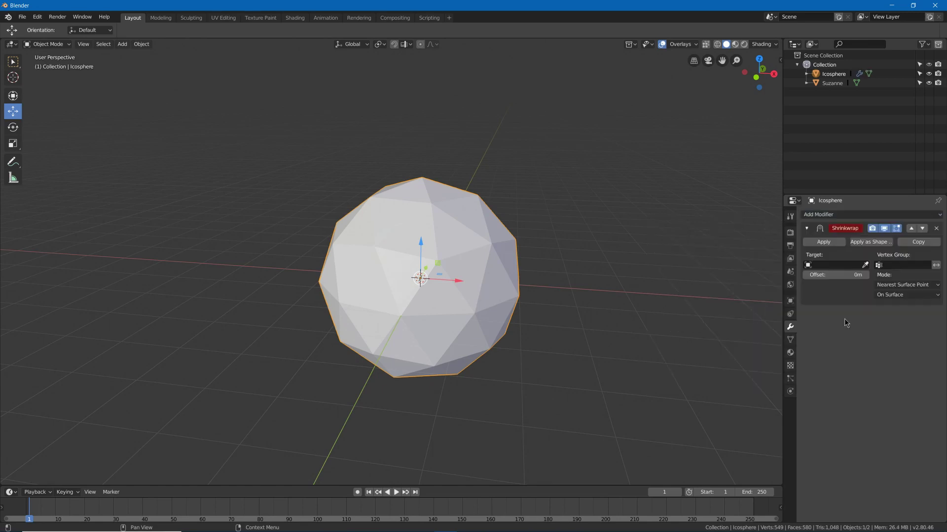
left_click(833, 269)
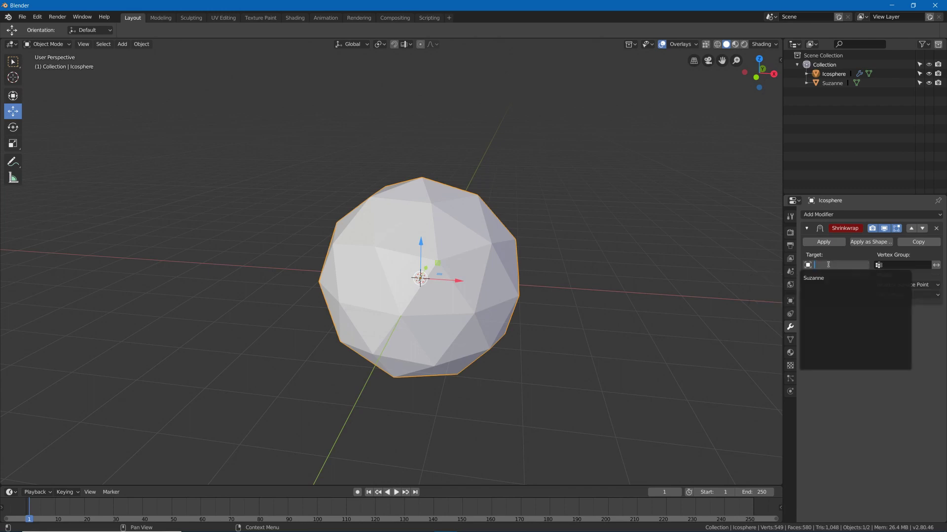
left_click(826, 275)
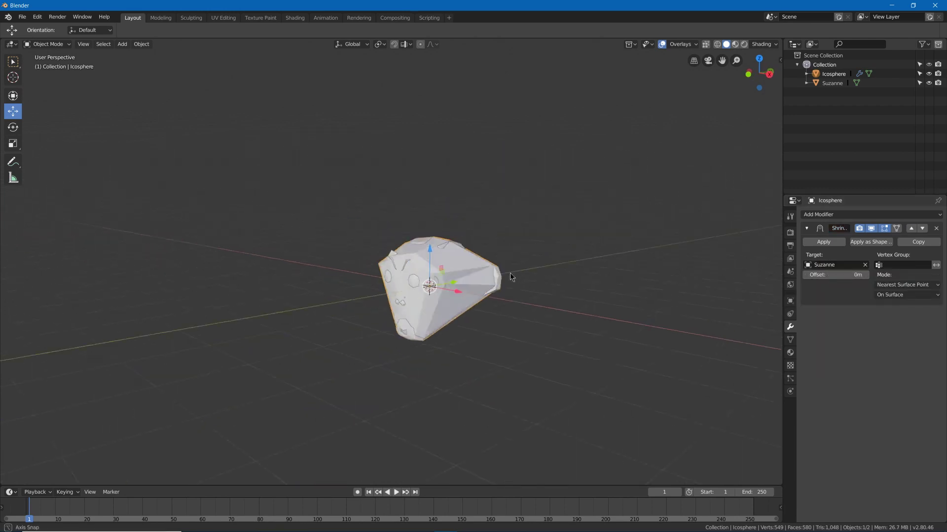
scroll(494, 270, "up", 5)
mouse_move(494, 271)
middle_mouse_down()
mouse_move(518, 281)
mouse_move(595, 265)
mouse_move(460, 289)
mouse_move(484, 285)
middle_mouse_up()
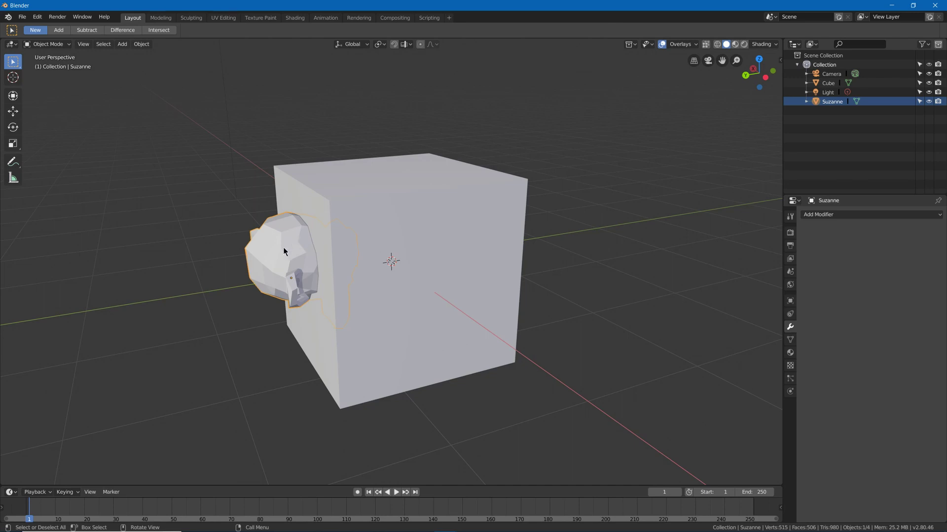
- Select the cube and add a Boolean modifier to it
key("g")
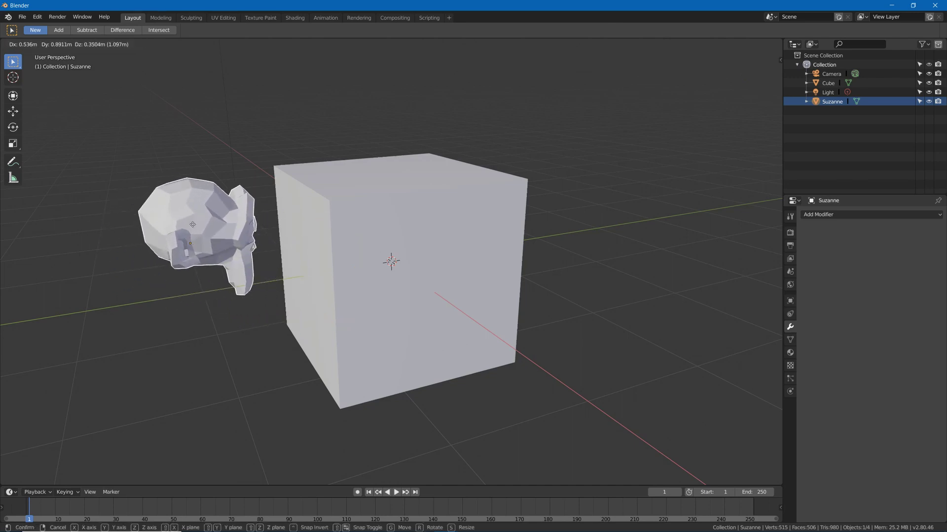
key("Escape")
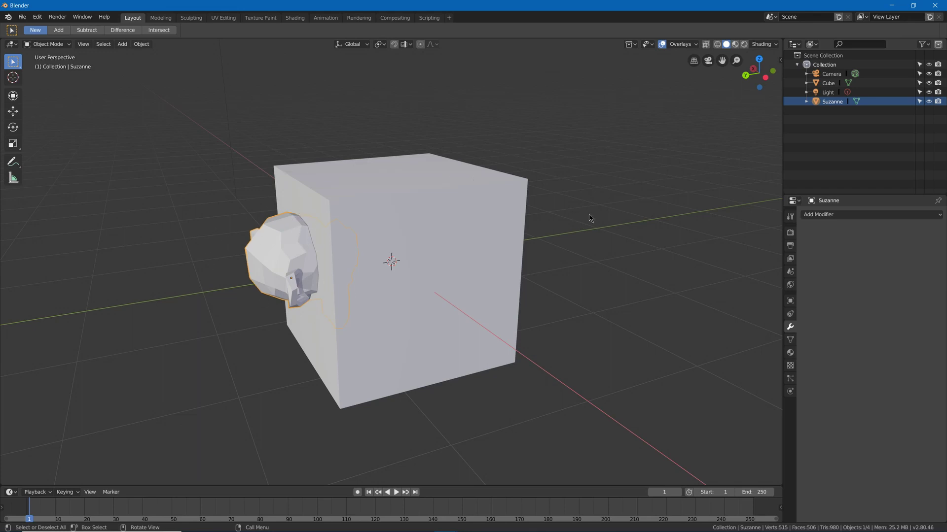
left_click(409, 192)
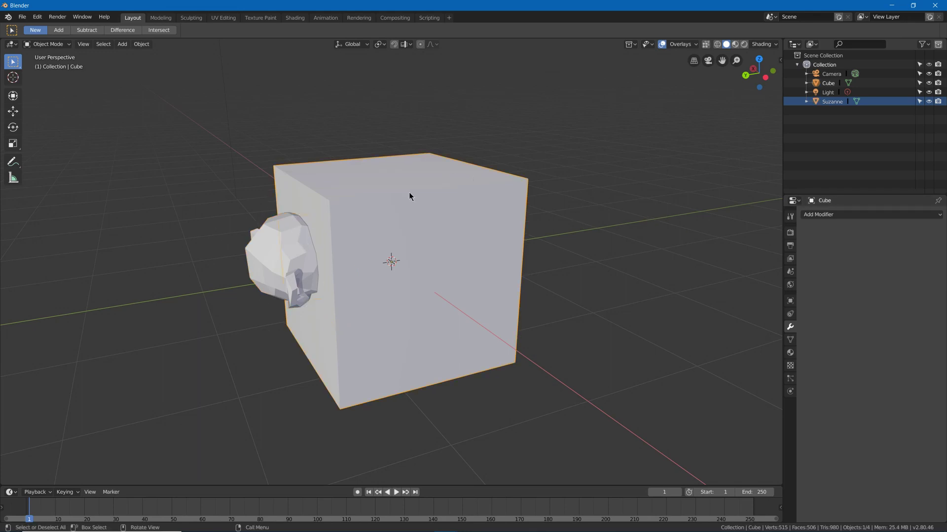
left_click(830, 215)
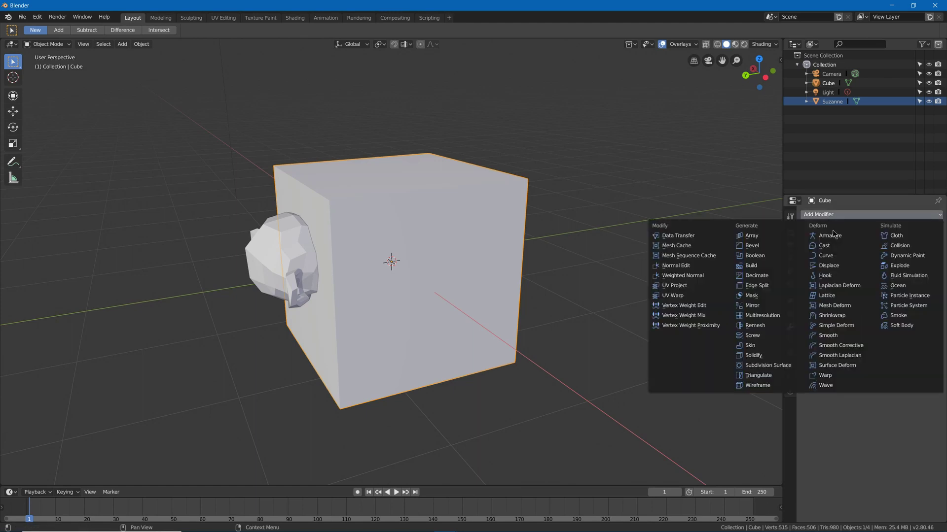
left_click(763, 256)
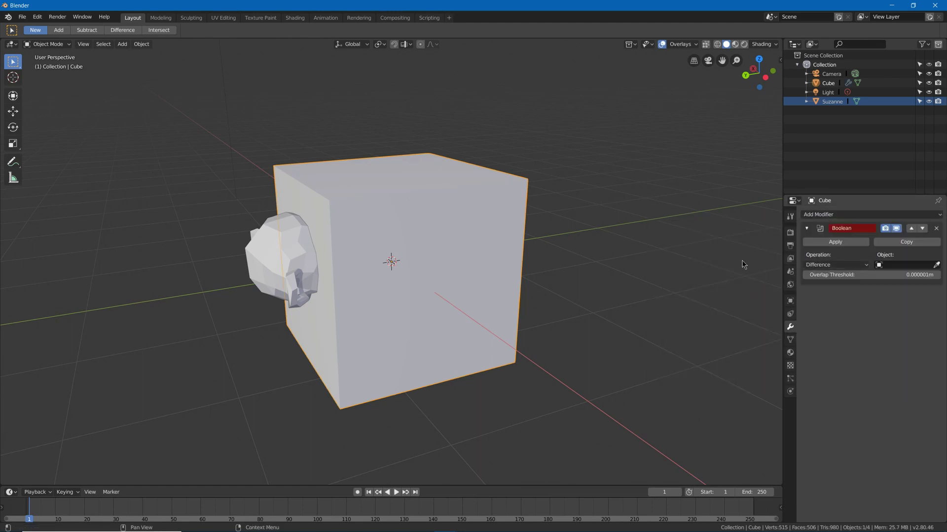
- Hide Suzanne and set it as the cube's Boolean object to carve the monkey-head hollow
left_click(266, 247)
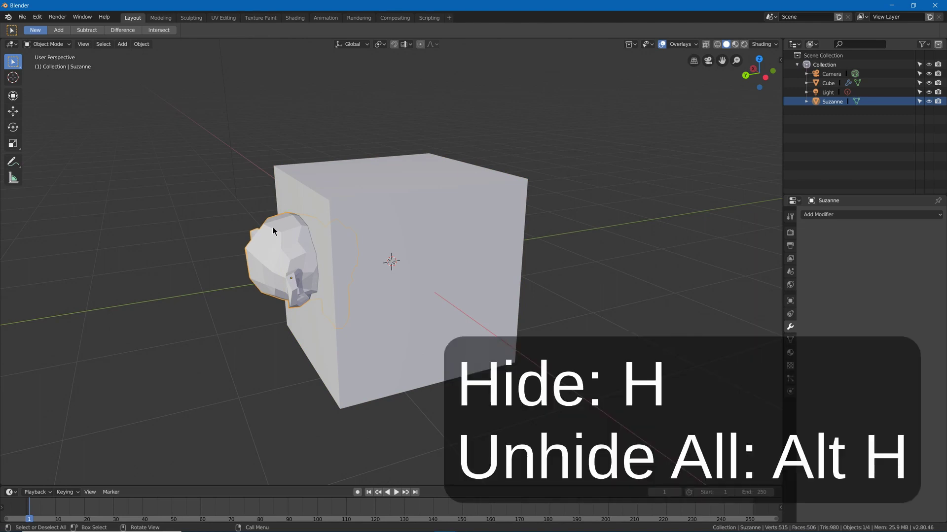
key("h")
left_click(392, 238)
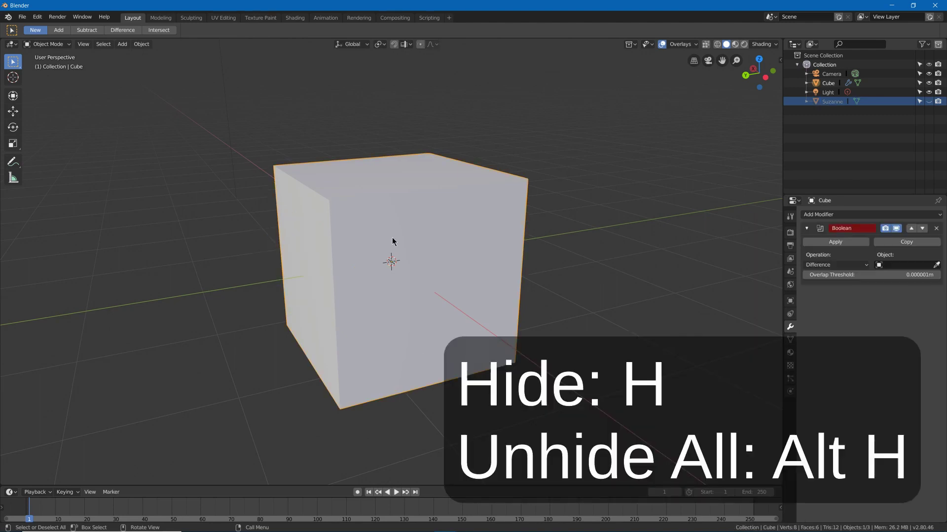
left_click(888, 265)
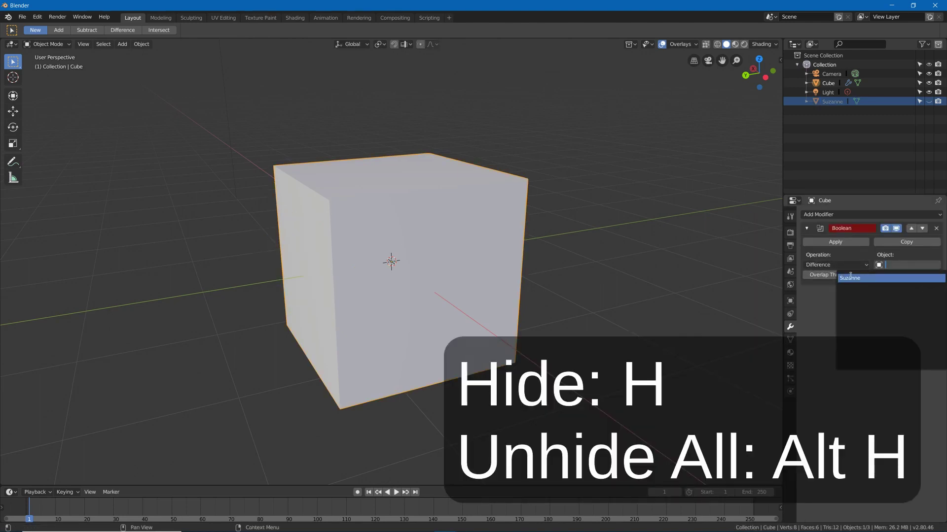
left_click(867, 278)
middle_click_drag(367, 216, 423, 205)
scroll(410, 212, "up", 5)
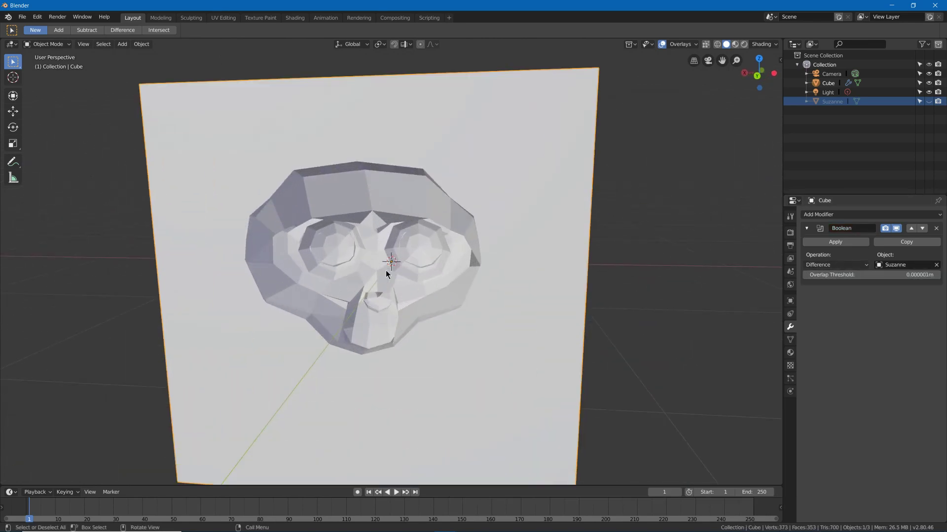
middle_click_drag(383, 270, 549, 237)
scroll(409, 276, "down", 4)
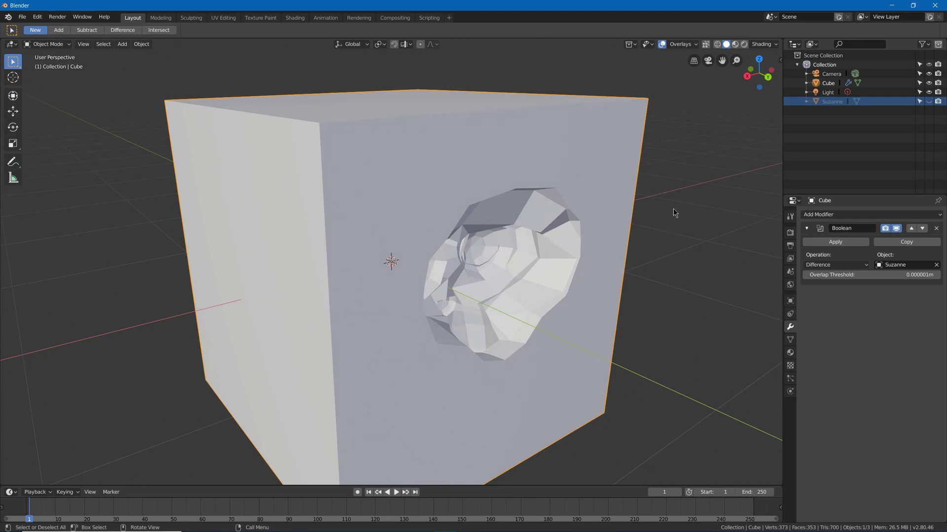
- Switch the cube's Boolean operation to Intersect, then to Union
left_click(833, 265)
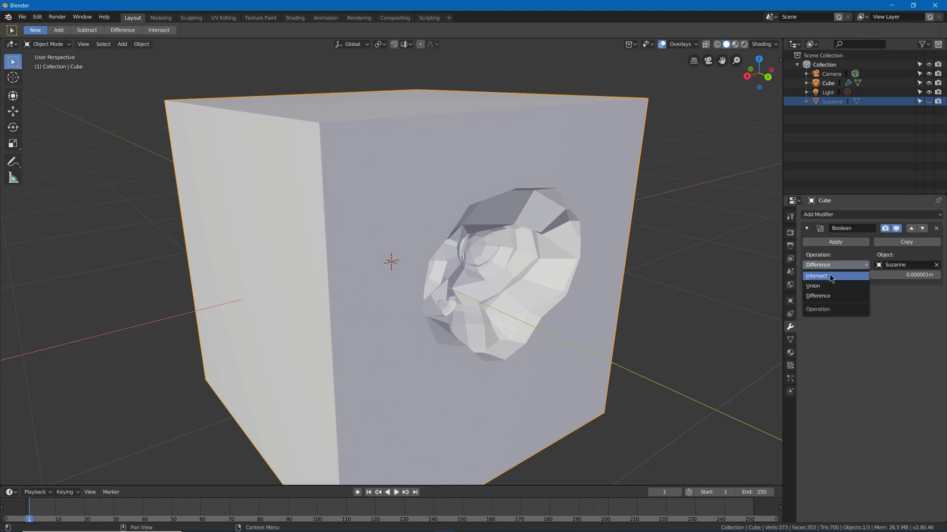
left_click(831, 276)
middle_click_drag(537, 270, 606, 266, "alt")
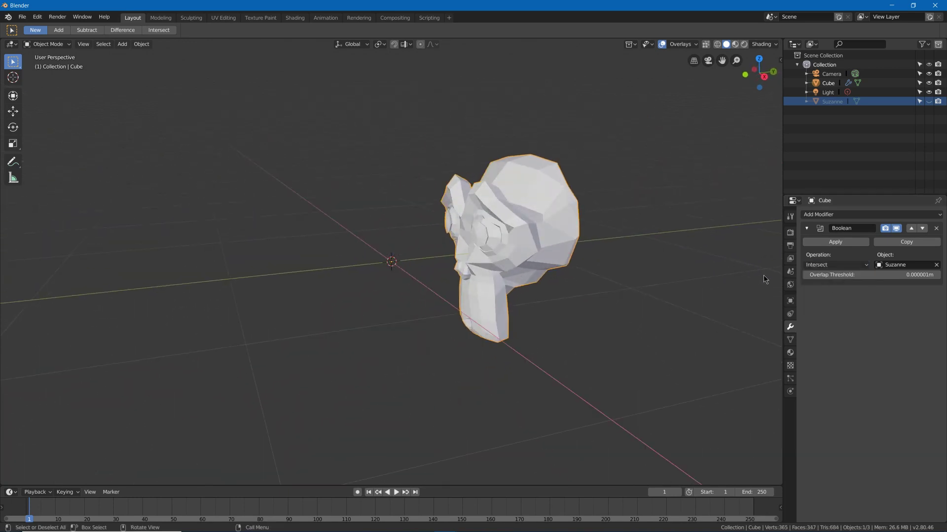
left_click(809, 264)
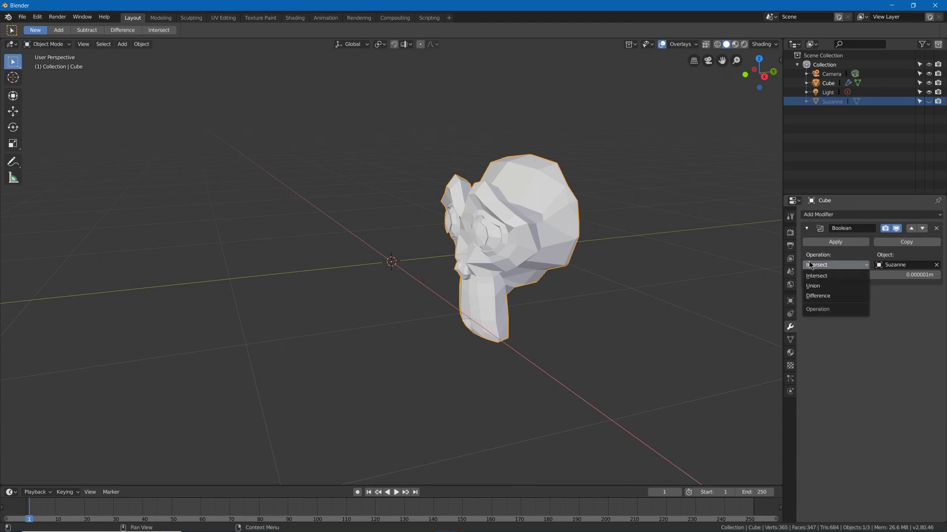
left_click(832, 285)
mouse_move(476, 216)
middle_mouse_down()
mouse_move(431, 211)
mouse_move(457, 205)
middle_mouse_up()
- Inspect the result in wireframe shading, then return to solid shading
key("z")
left_click(429, 183)
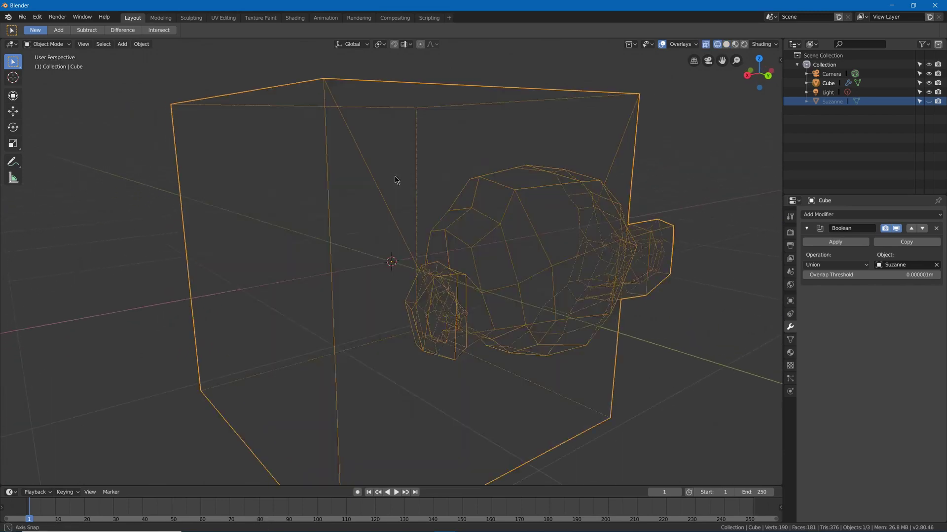
mouse_move(399, 179)
middle_mouse_down()
mouse_move(435, 180)
mouse_move(352, 173)
middle_mouse_up()
key("shift+z")
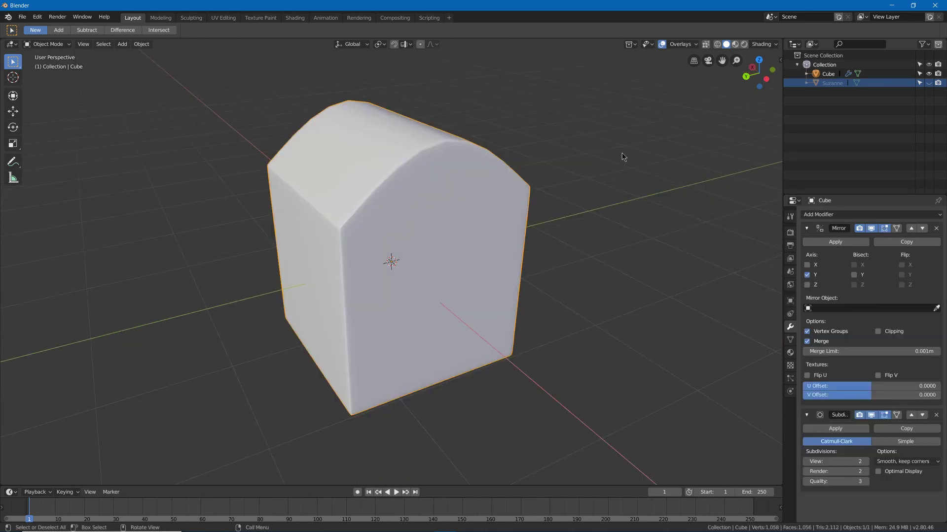
key("Tab")
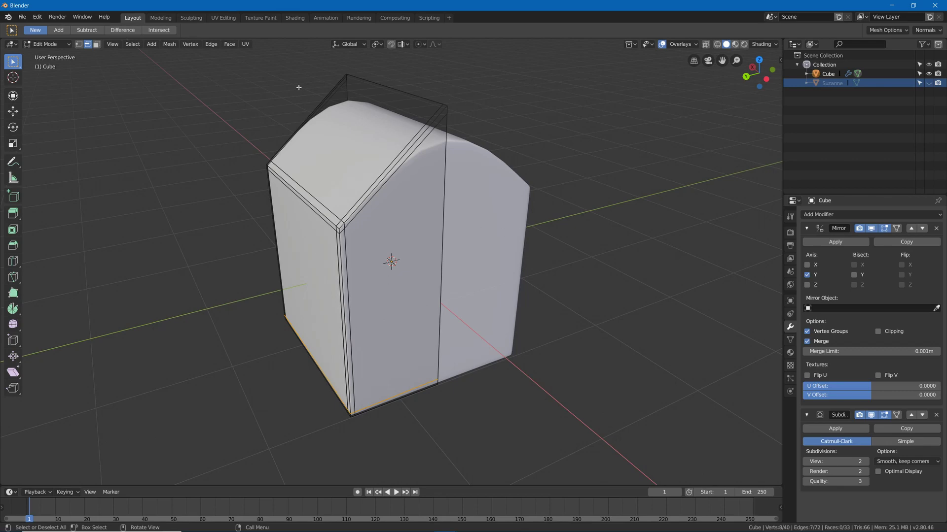
middle_click_drag(427, 249, 427, 215)
key("Tab")
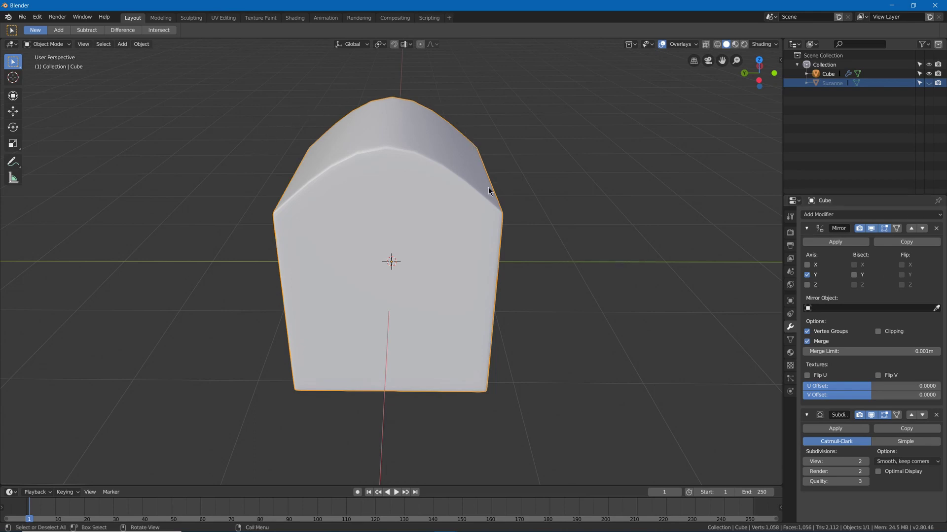
left_click(922, 229)
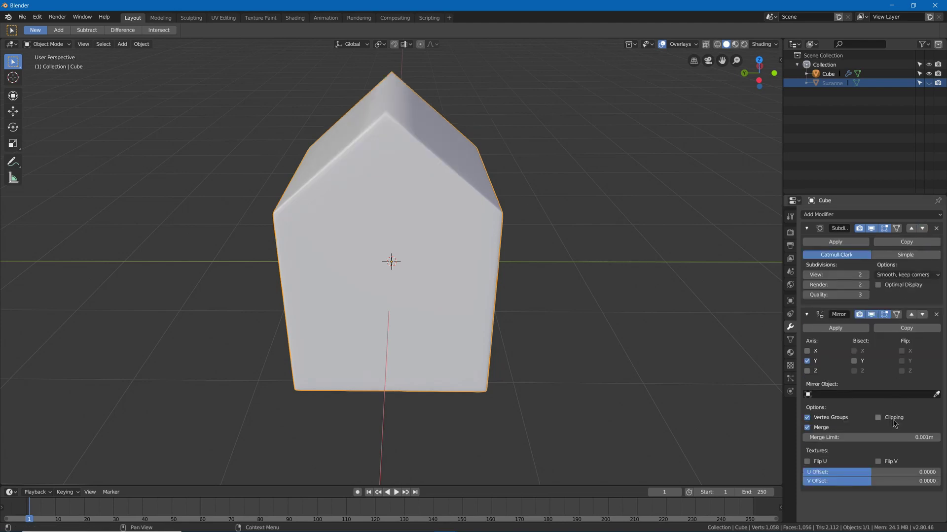
middle_click_drag(472, 277, 423, 141)
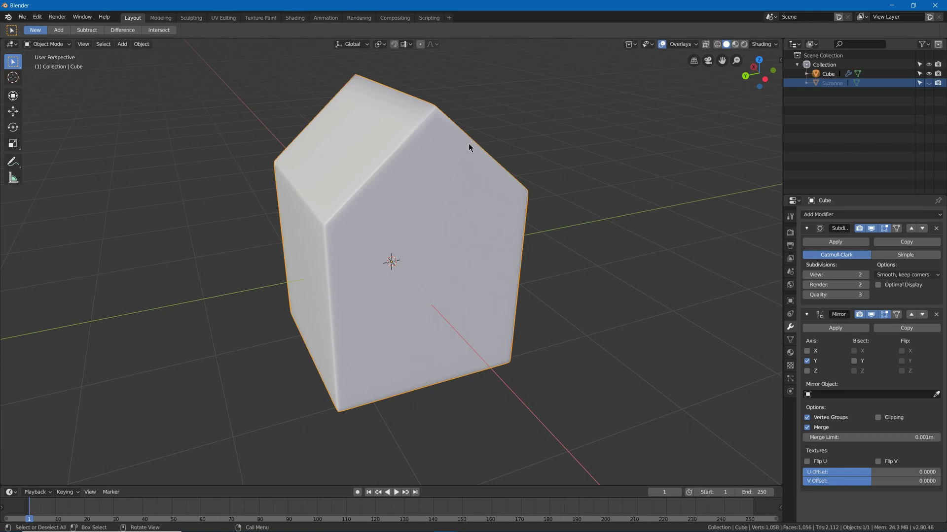
middle_click_drag(329, 263, 287, 174)
middle_click_drag(436, 161, 448, 163)
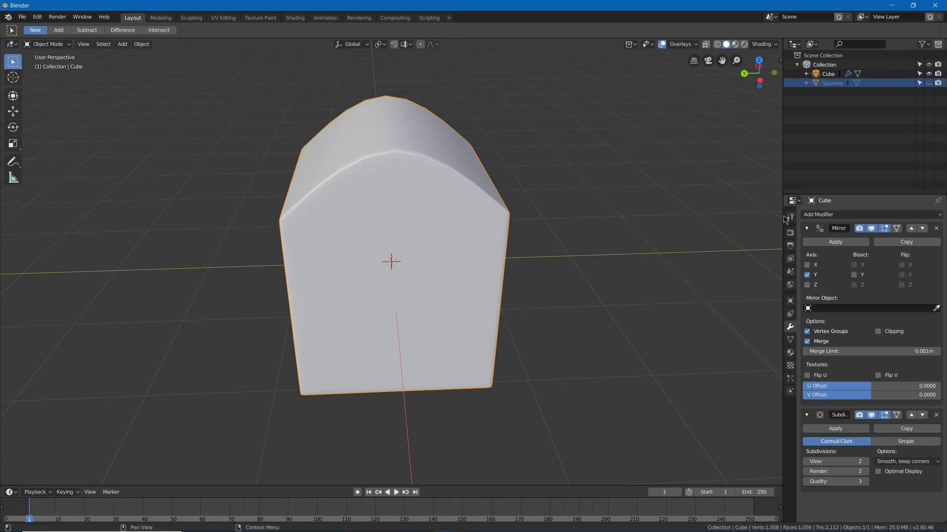
- Toggle the Mirror modifier's viewport and Edit Mode display, then enable its On Cage
left_click(871, 229)
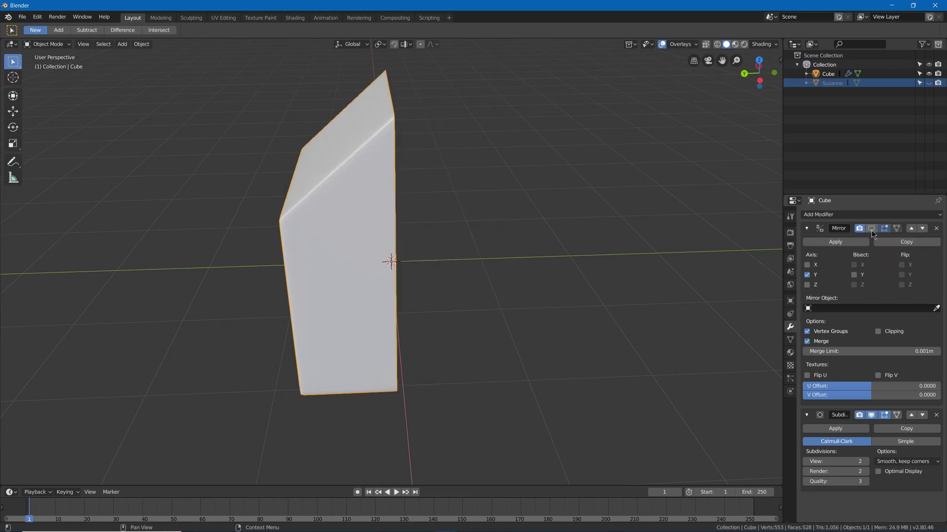
left_click(871, 229)
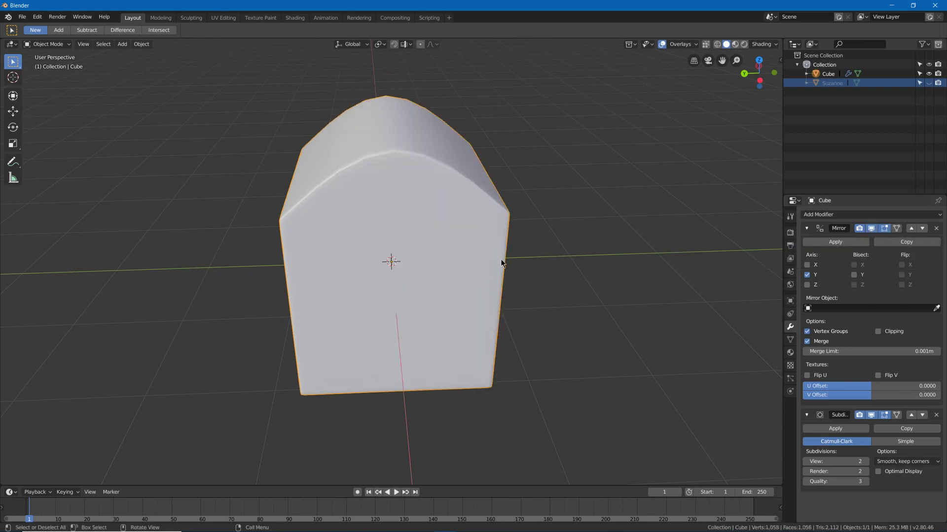
key("Tab")
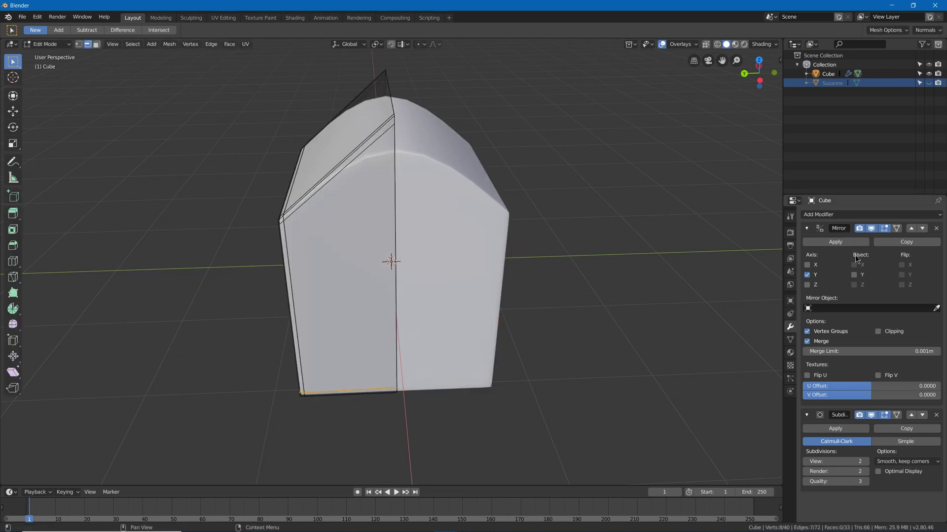
left_click(884, 229)
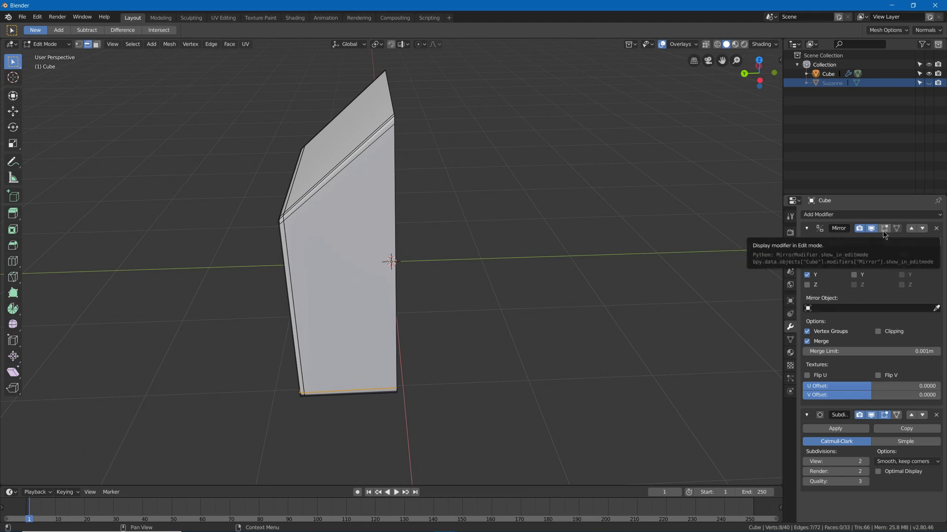
left_click(883, 229)
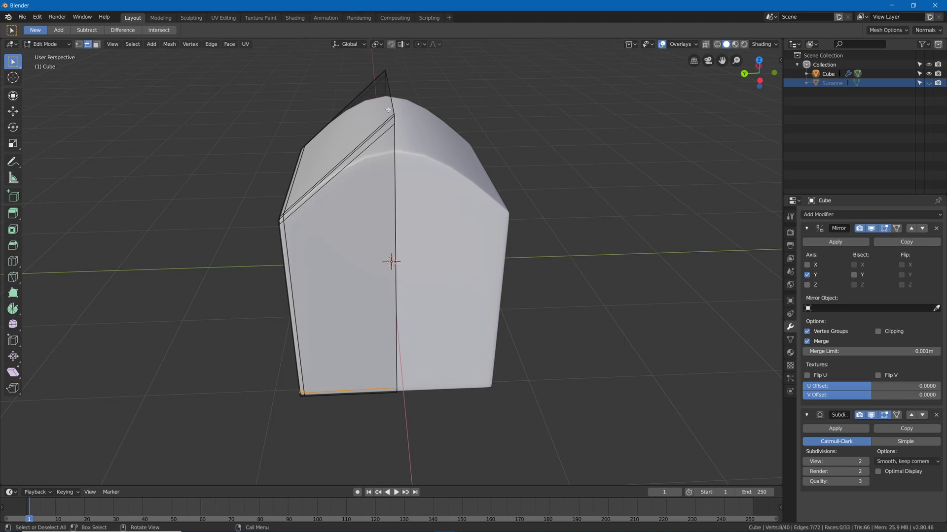
left_click(897, 228)
- Pull the roof's top edge up and enable On Cage for the Subdivision modifier
middle_click_drag(581, 199, 537, 213)
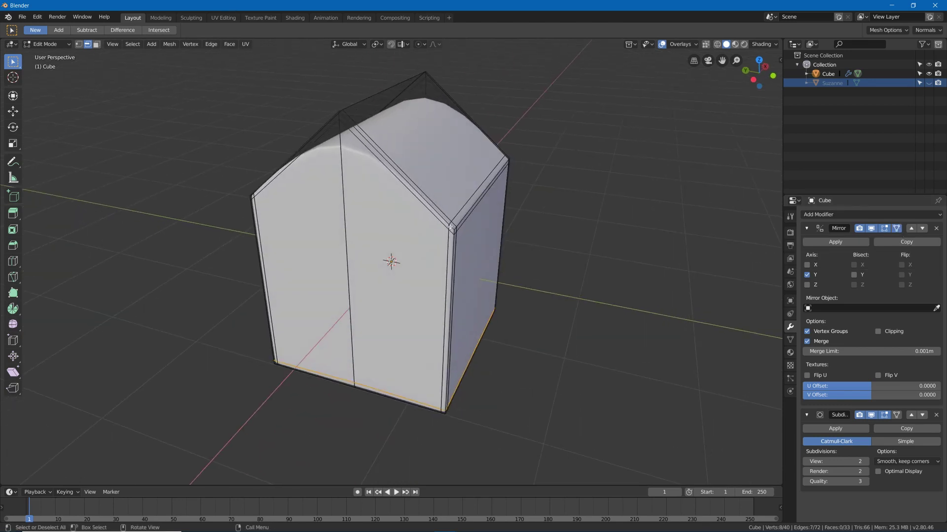
left_click_drag(471, 191, 512, 138)
middle_click_drag(511, 138, 533, 146)
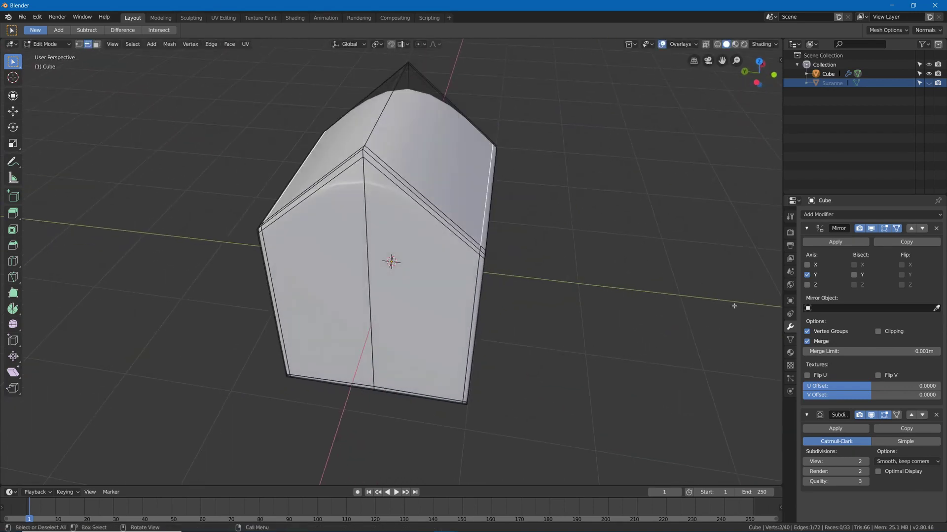
left_click(897, 416)
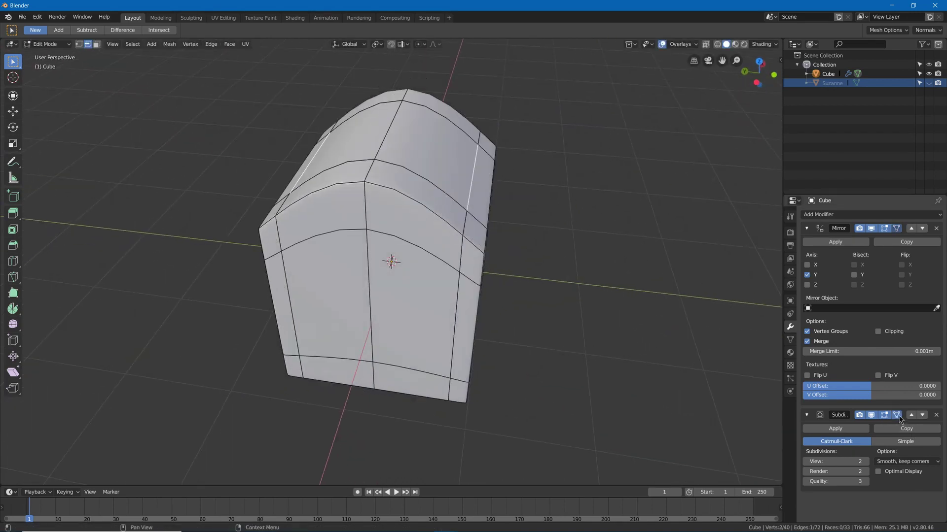
middle_click_drag(572, 296, 430, 290)
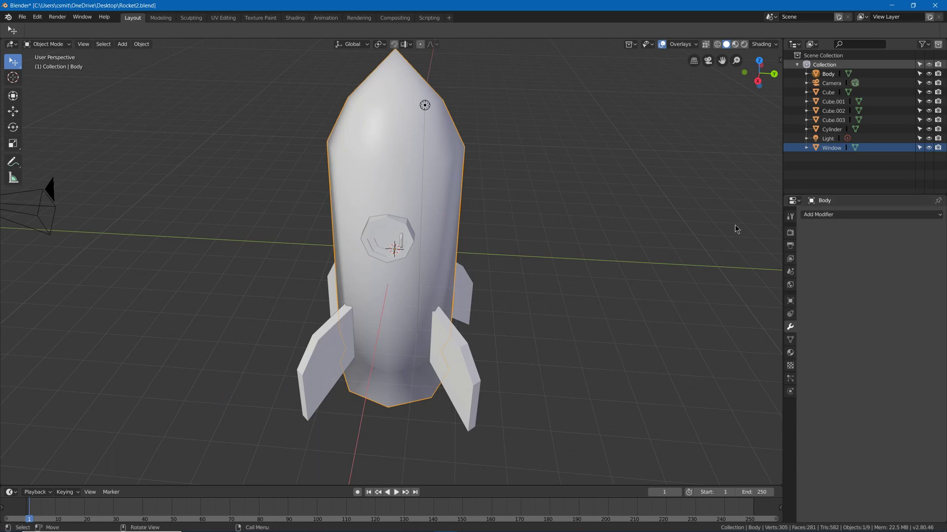
- Add a Subdivision Surface modifier to the rocket body with viewport level 2
left_click(834, 216)
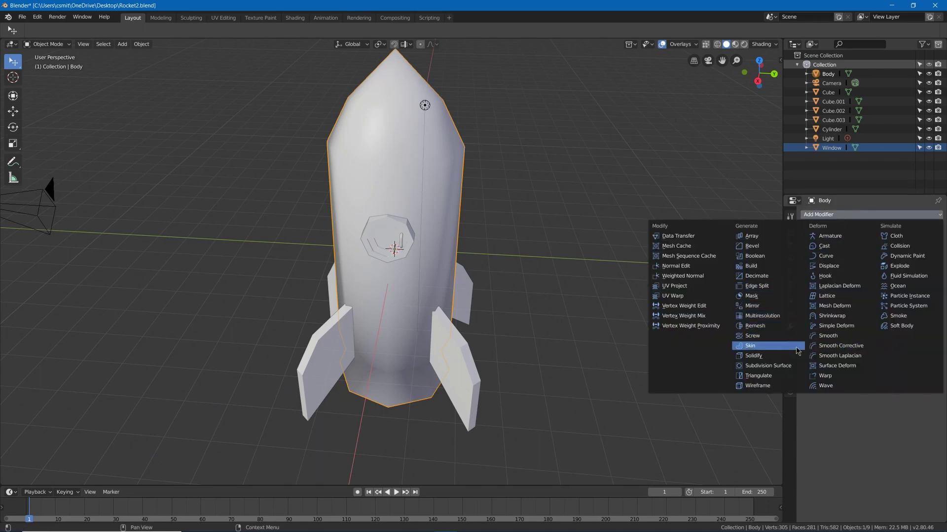
left_click(782, 367)
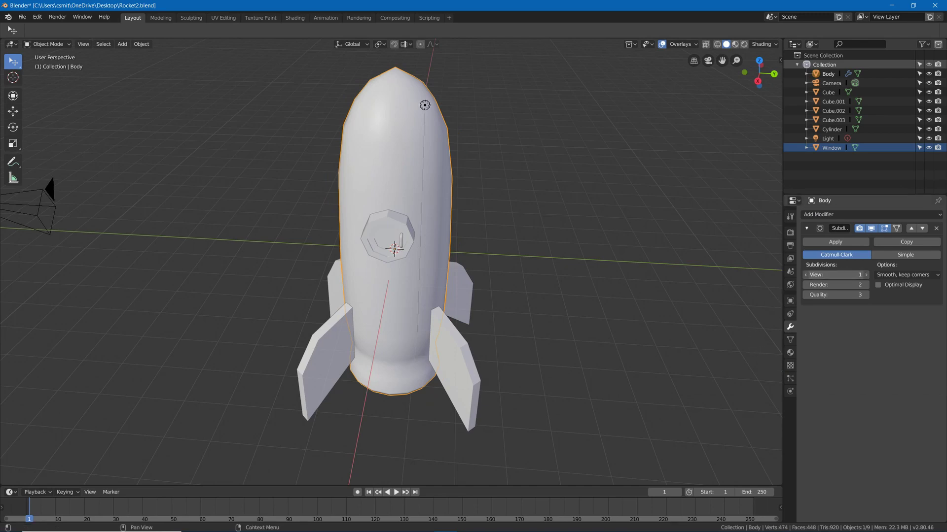
left_click(863, 274)
middle_click_drag(454, 298, 428, 270)
- Select the edge loop around the body's bottom opening and give it full crease 1
key("Tab")
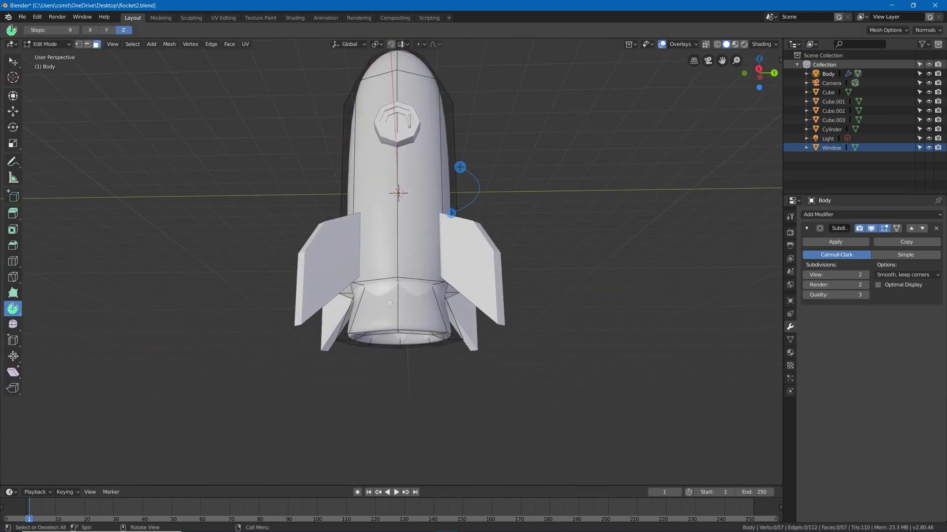
middle_click_drag(397, 305, 400, 266)
key("2")
left_click(406, 237, "alt")
scroll(406, 206, "up", 3)
middle_click_drag(406, 206, 358, 275)
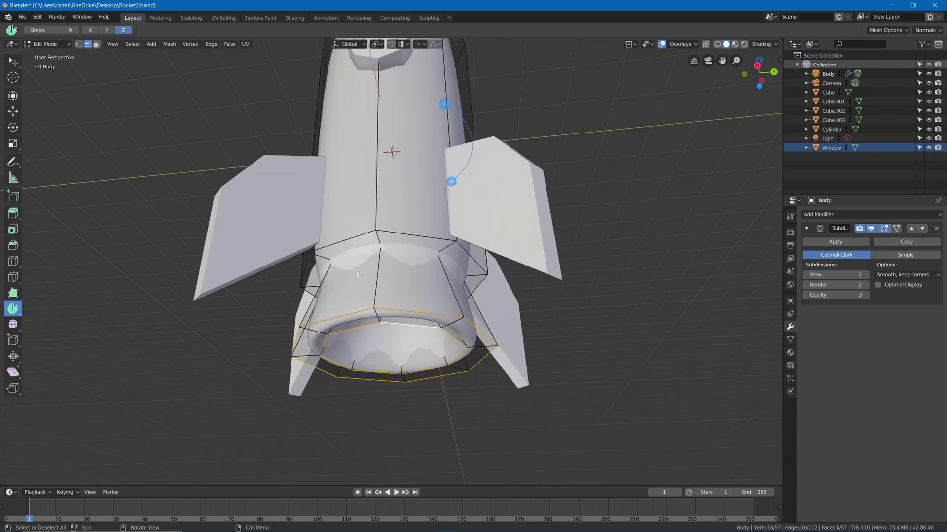
key("shift+e")
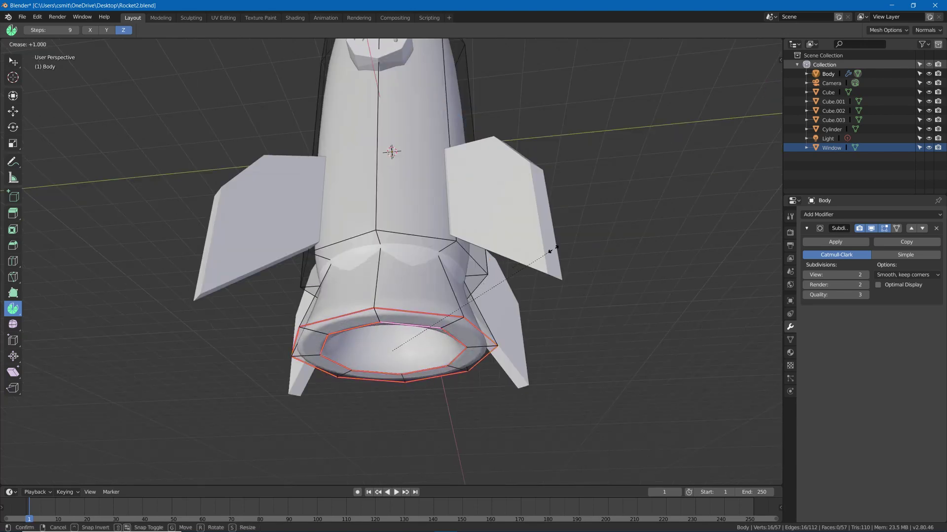
left_click(539, 249)
- Add a first supporting loop cut around the body above the base
key("Tab")
middle_click_drag(537, 220, 475, 209)
key("Tab")
middle_click_drag(271, 230, 359, 195)
key("ctrl+r")
left_click(359, 197)
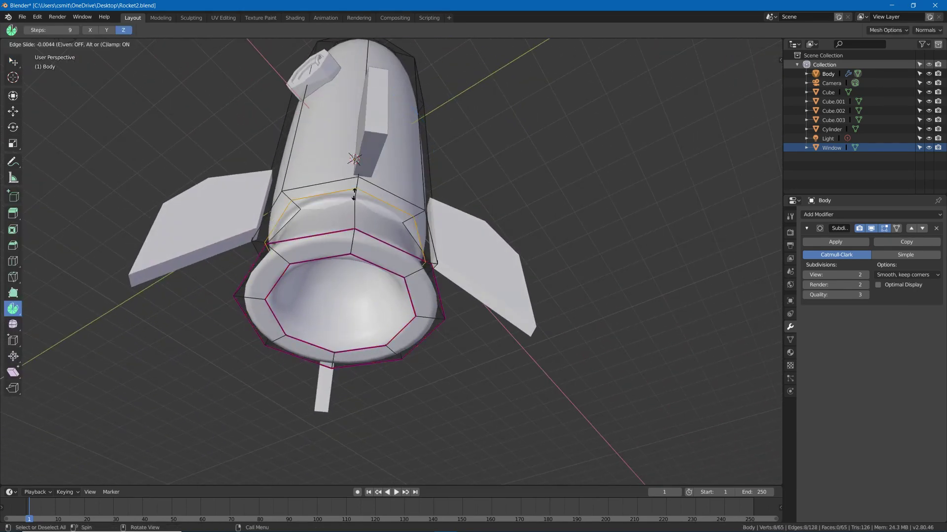
left_click(359, 200)
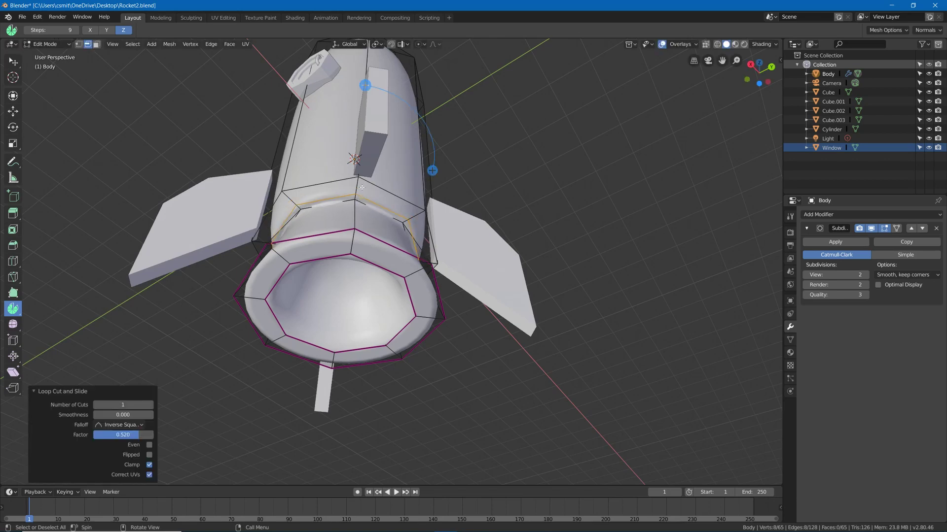
- Add a second loop cut near the base and review the smoothed body
key("ctrl+r")
left_click(359, 194)
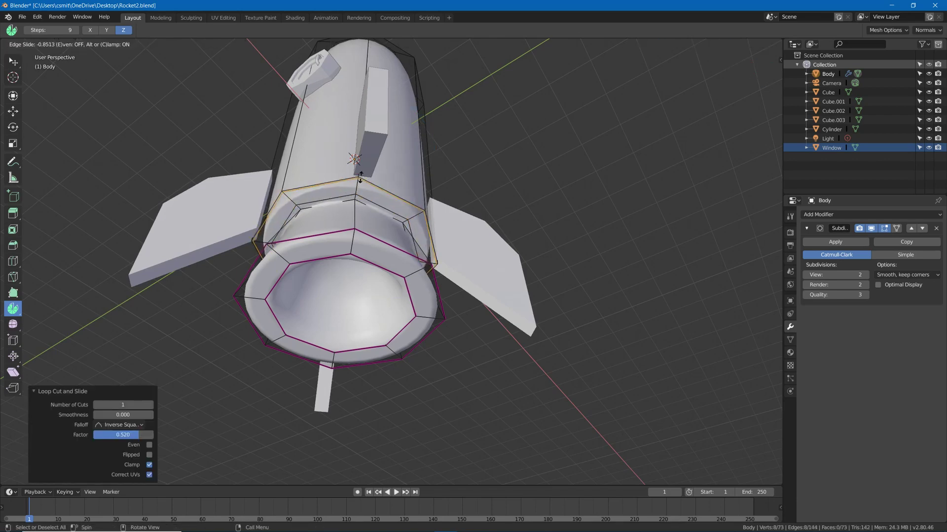
left_click(359, 178)
key("Tab")
middle_click_drag(359, 178, 403, 299)
key("Tab")
key("Tab")
middle_click_drag(341, 317, 416, 241)
middle_click_drag(398, 299, 397, 250)
key("Tab")
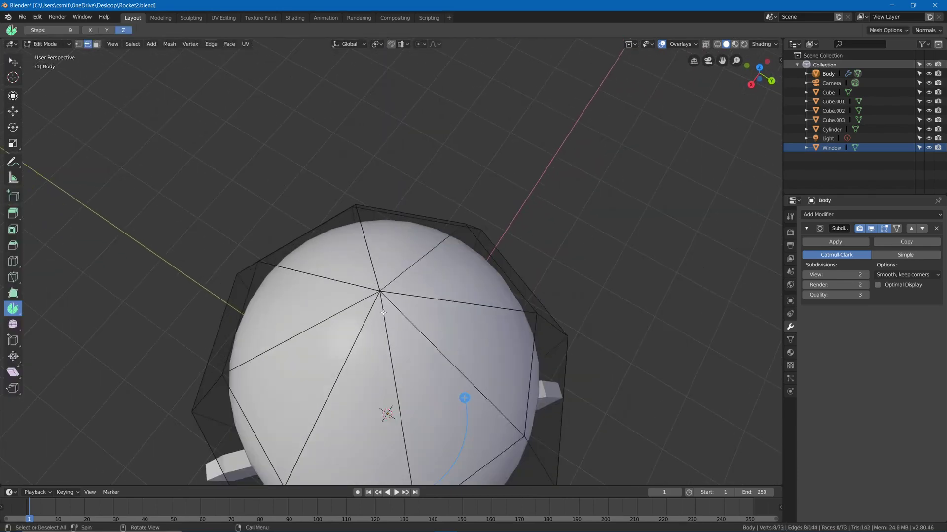
- Delete the single vertex at the rocket's nose tip, opening the top
scroll(383, 312, "down", 3)
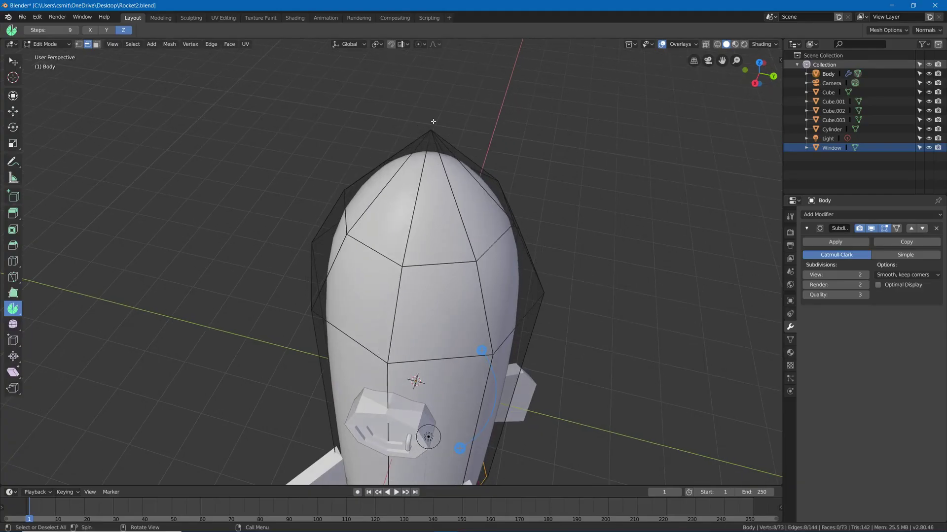
left_click(432, 131)
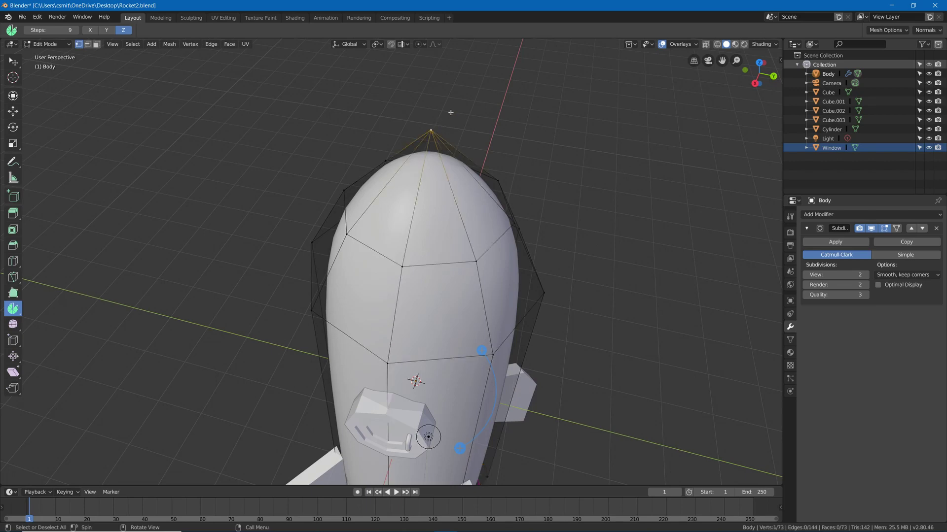
key("x")
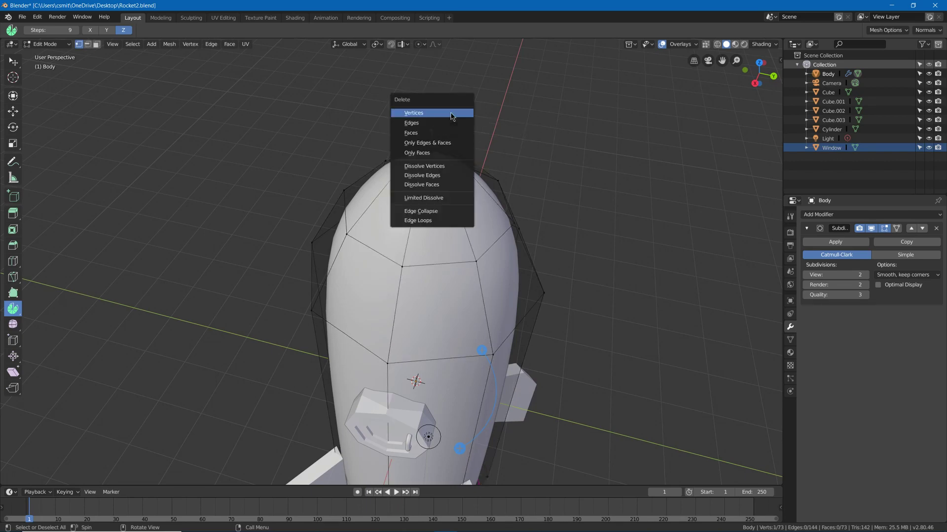
left_click(451, 115)
- Select the top boundary ring and close the opening with Grid Fill
left_click(365, 249, "alt")
key("w")
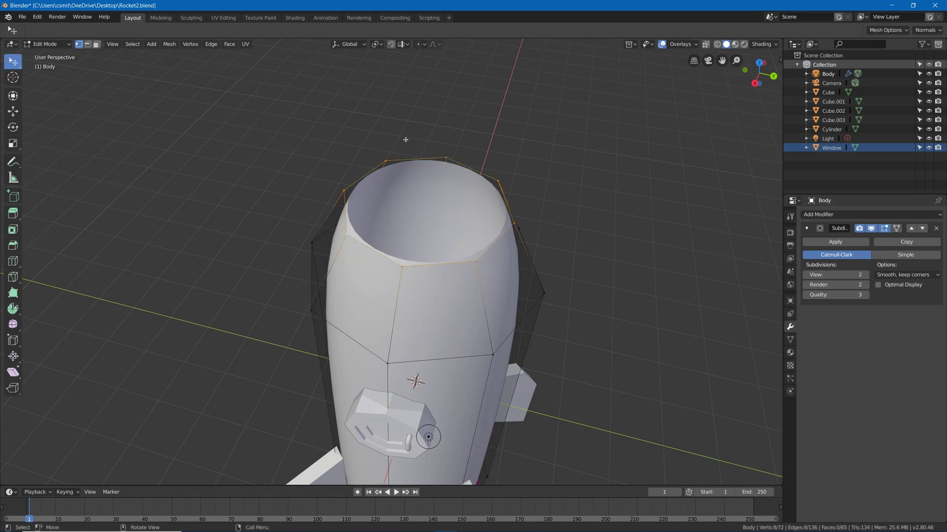
key("F3")
type("grid")
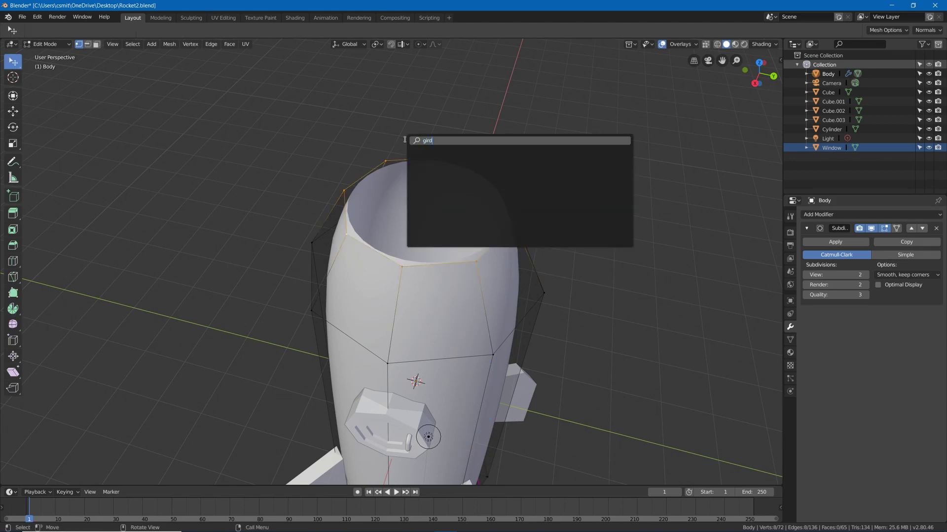
type(" fill")
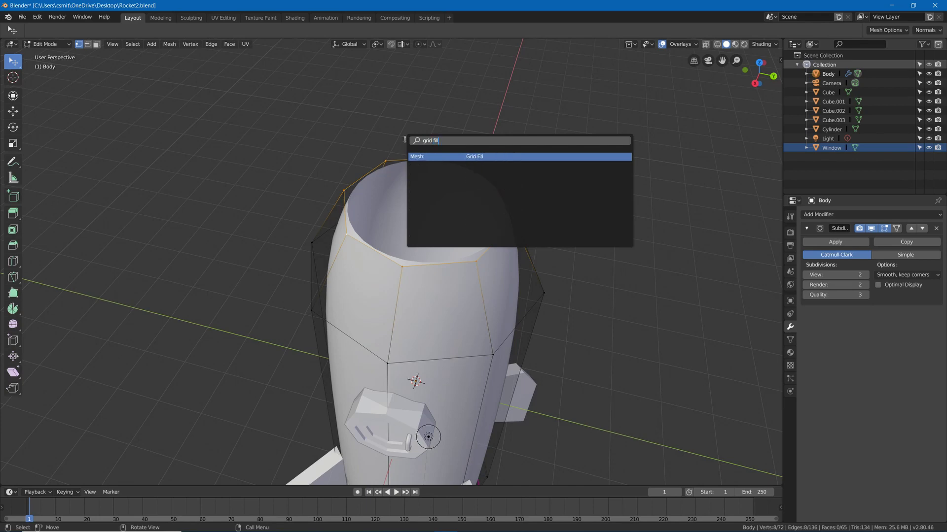
key("Return")
middle_click_drag(428, 437, 104, 254)
- Raise the cap's centre vertex 1.53 m along Z to form the nose
left_click(358, 168)
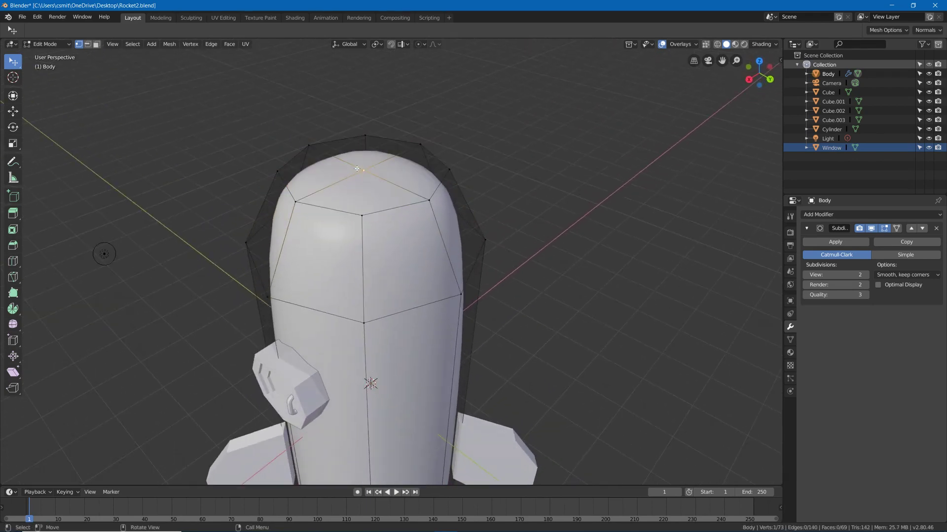
middle_click_drag(370, 170, 385, 163)
key("g")
key("z")
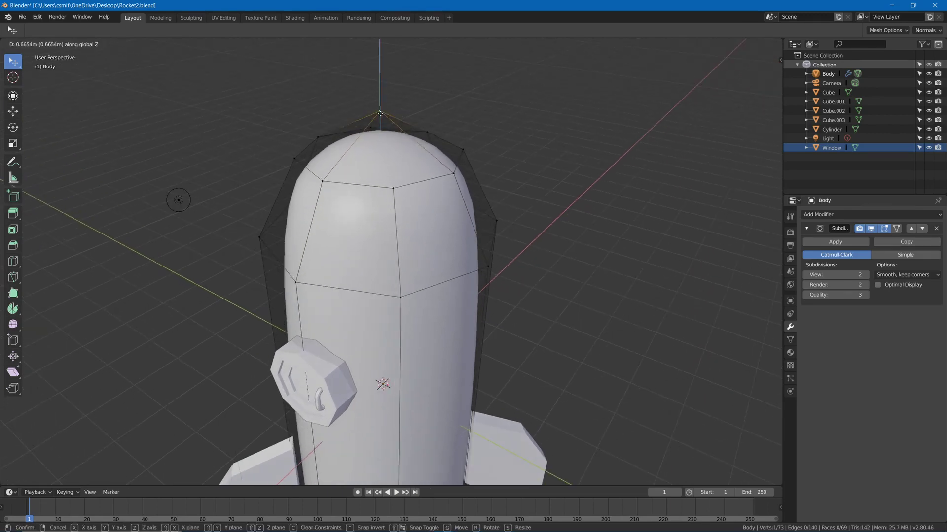
left_click(395, 55)
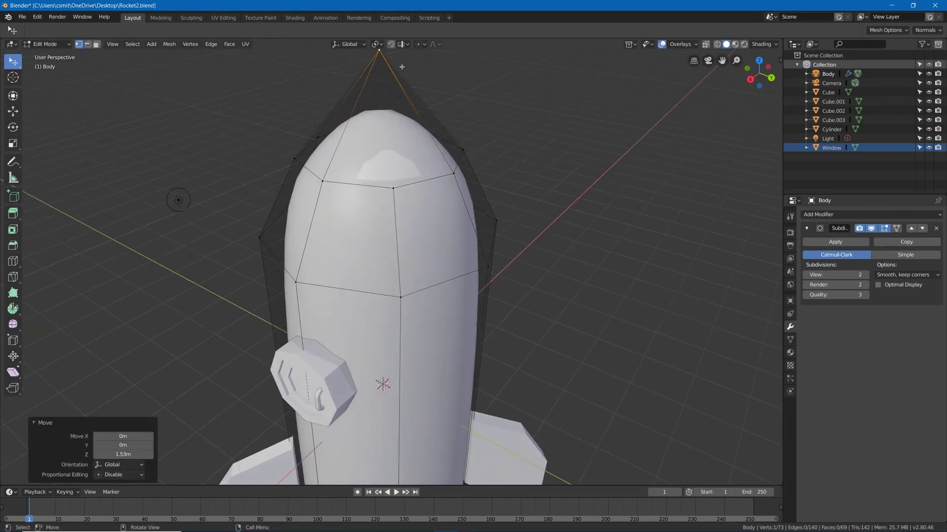
key("Tab")
middle_click_drag(404, 64, 439, 95)
scroll(421, 72, "down", 6)
- Make the fin object Cube.002 the active object for editing
key("Tab")
key("Tab")
left_click(348, 419)
scroll(348, 419, "up", 8)
key("Tab")
key("Tab")
key("Tab")
- In Right Ortho view, knife an angle-constrained horizontal cut straight across the fin
middle_click_drag(304, 202, 321, 201)
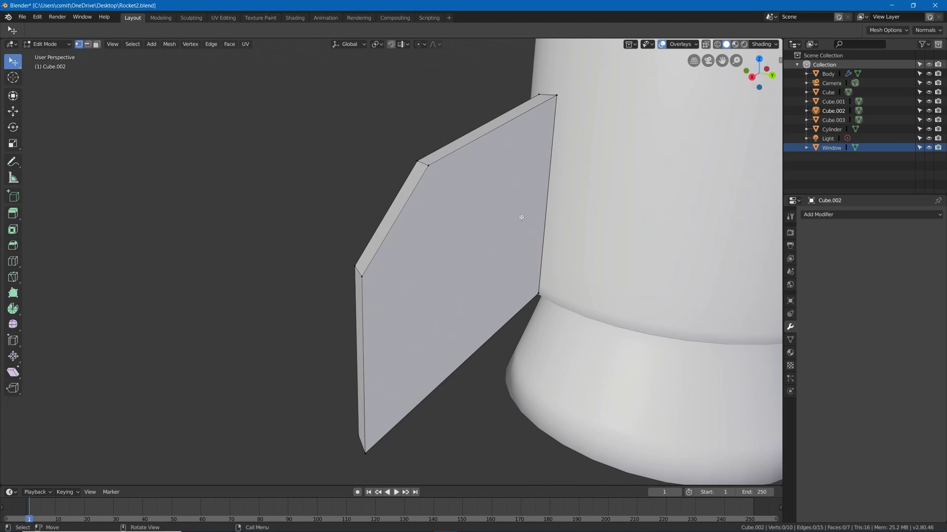
key("KP_3")
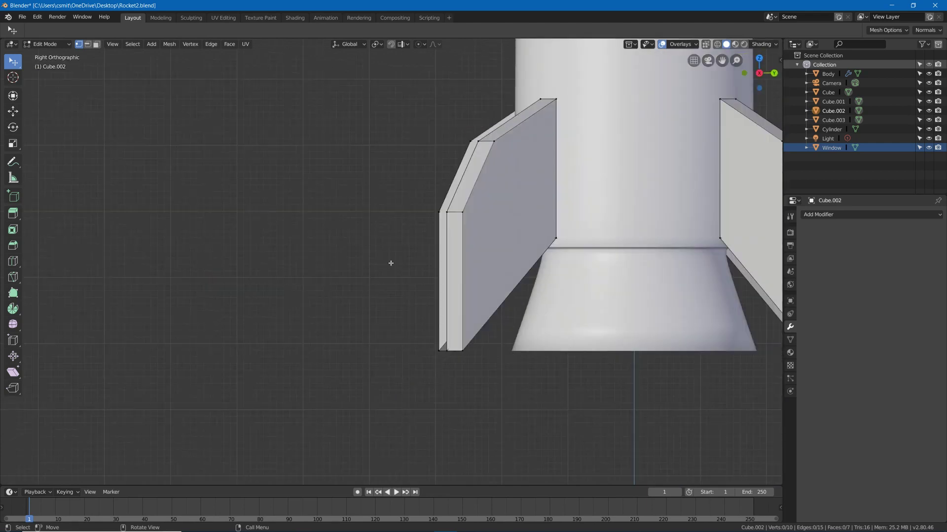
key("k")
left_click(456, 213)
key("c")
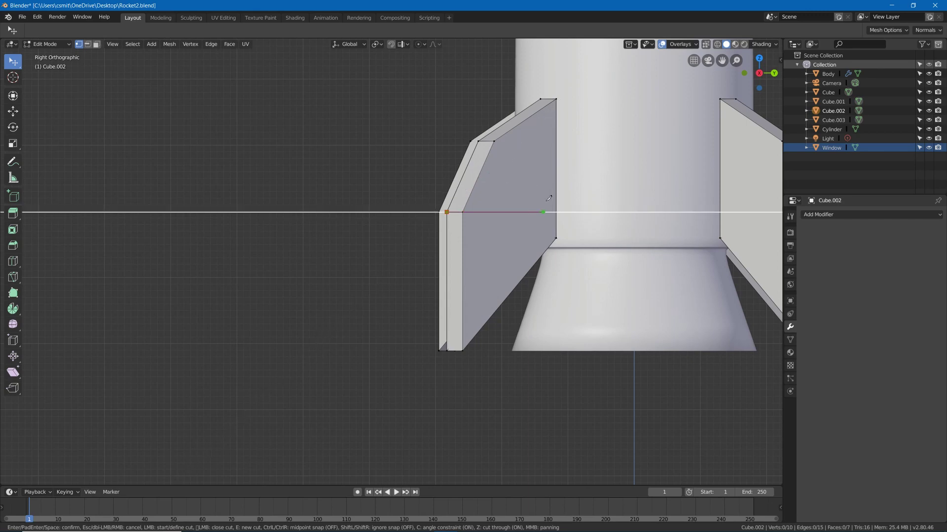
left_click(608, 203)
key("Return")
middle_click_drag(623, 180, 498, 190)
key("a")
key("Tab")
key("Tab")
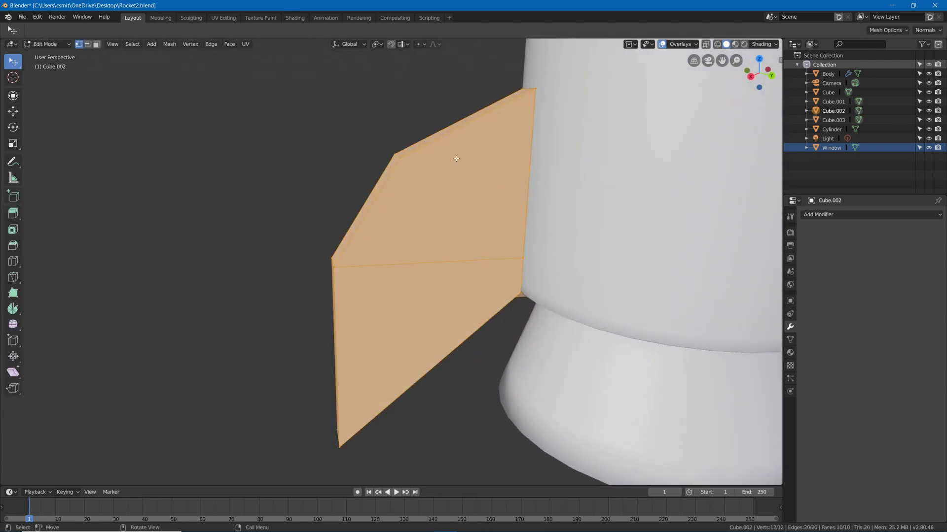
key("Tab")
- Add a Subdivision Surface modifier to fin Cube.002 with viewport level 2
scroll(463, 192, "down", 5)
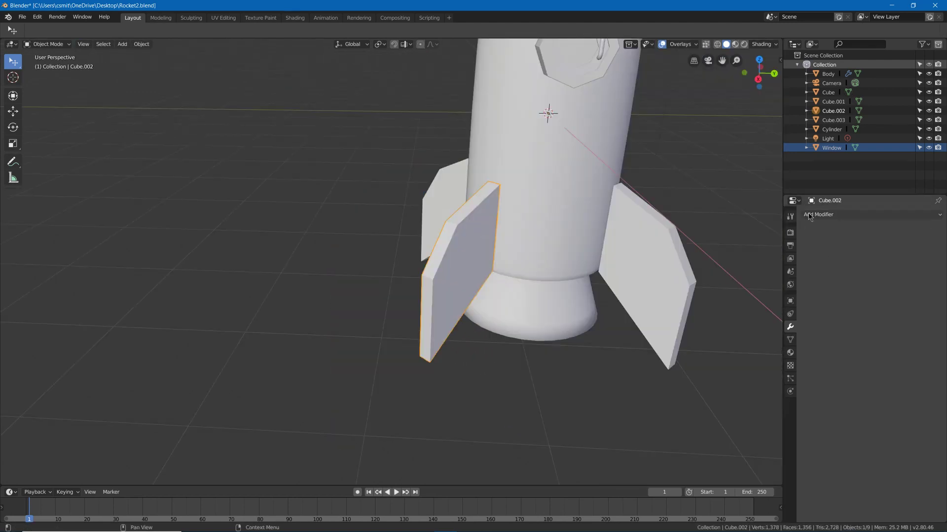
left_click(812, 215)
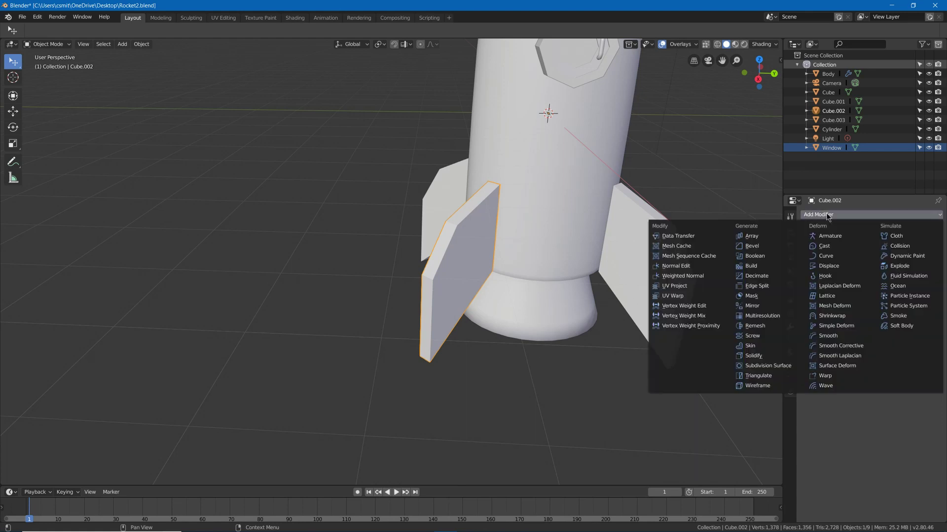
left_click(767, 365)
middle_click_drag(767, 366, 827, 272)
left_click(826, 272)
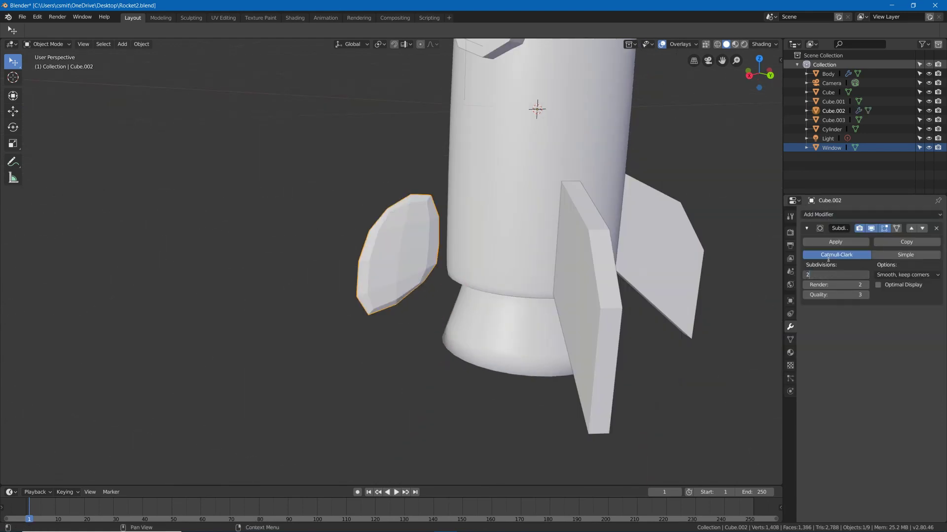
type("2")
key("Return")
- Add two loop cuts across the fins to keep their edges firmer
key("Tab")
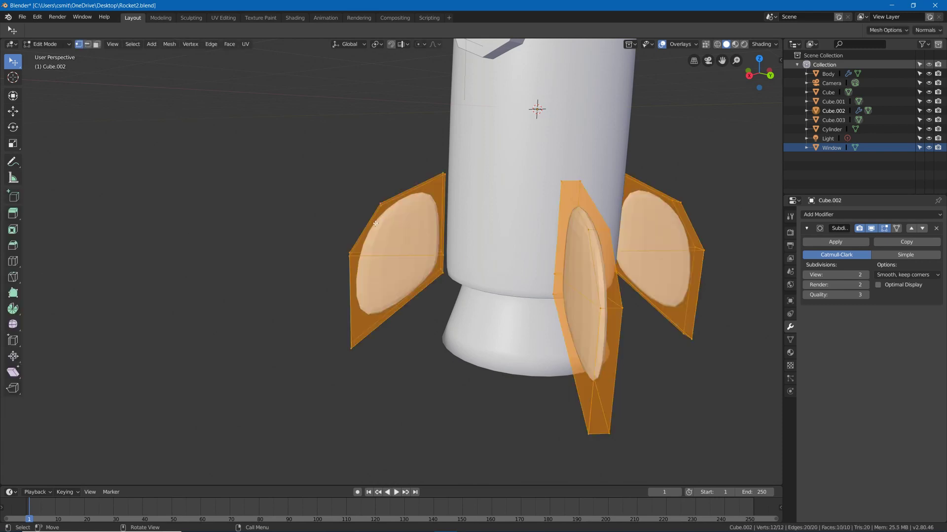
middle_click_drag(375, 223, 365, 333)
key("ctrl+r")
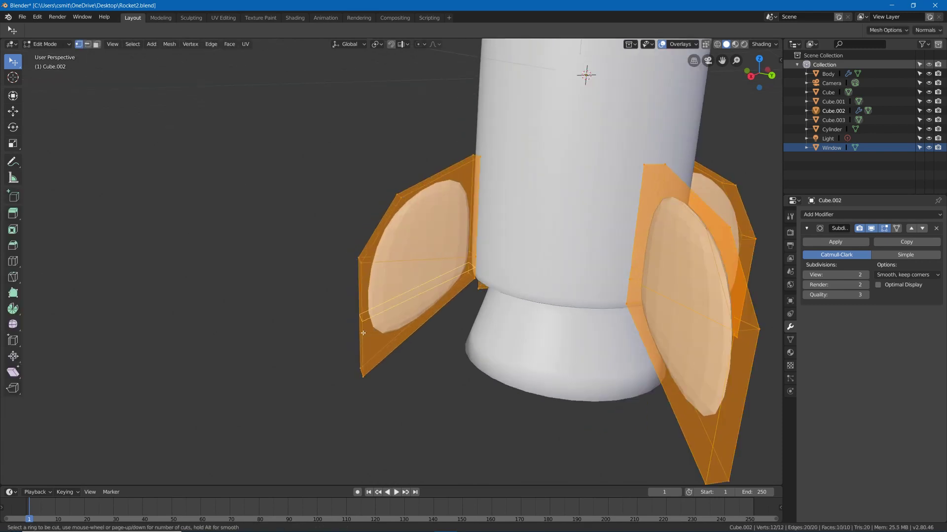
left_click(363, 333)
left_click(425, 314)
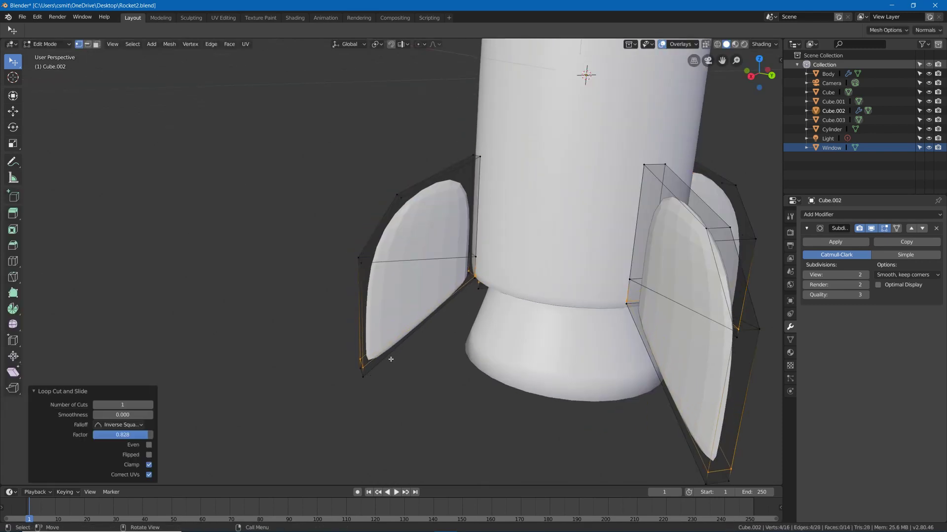
key("ctrl+r")
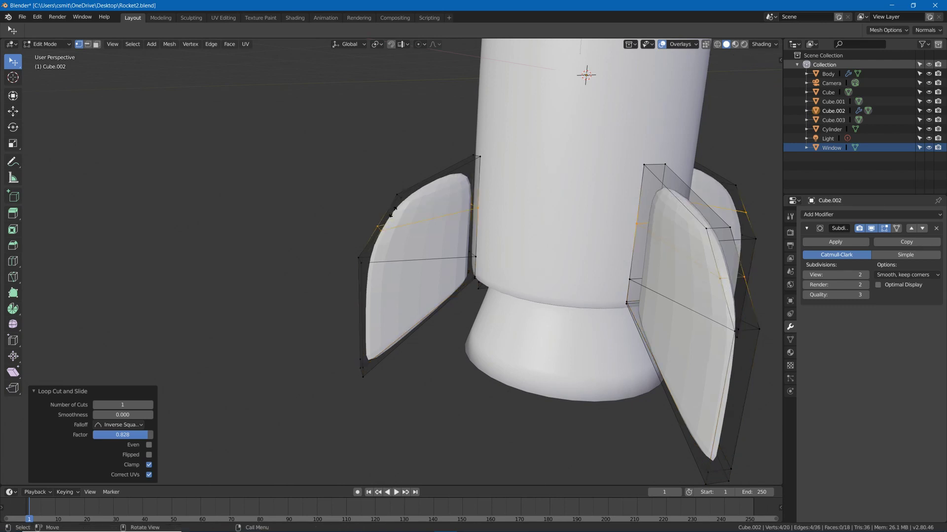
left_click(391, 211)
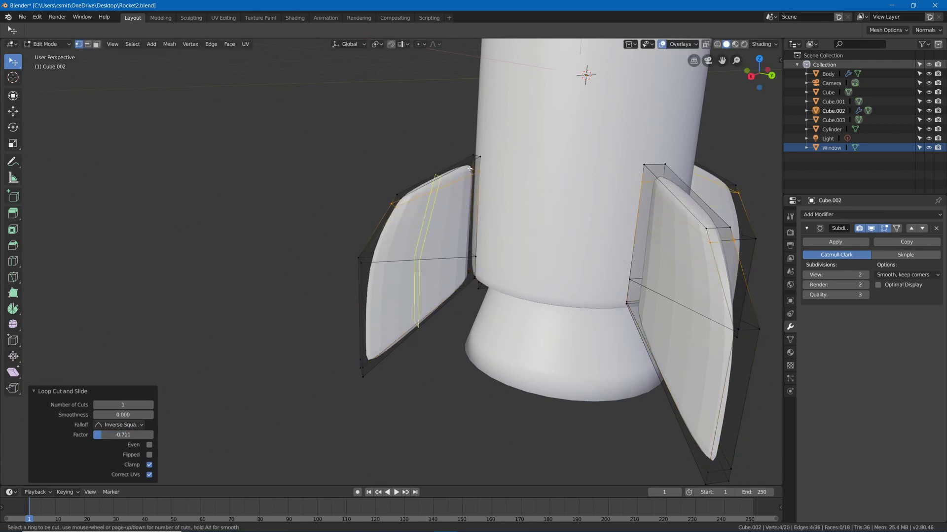
left_click(511, 160)
middle_click_drag(511, 161, 392, 199)
middle_click_drag(437, 260, 435, 127)
scroll(435, 126, "up", 4)
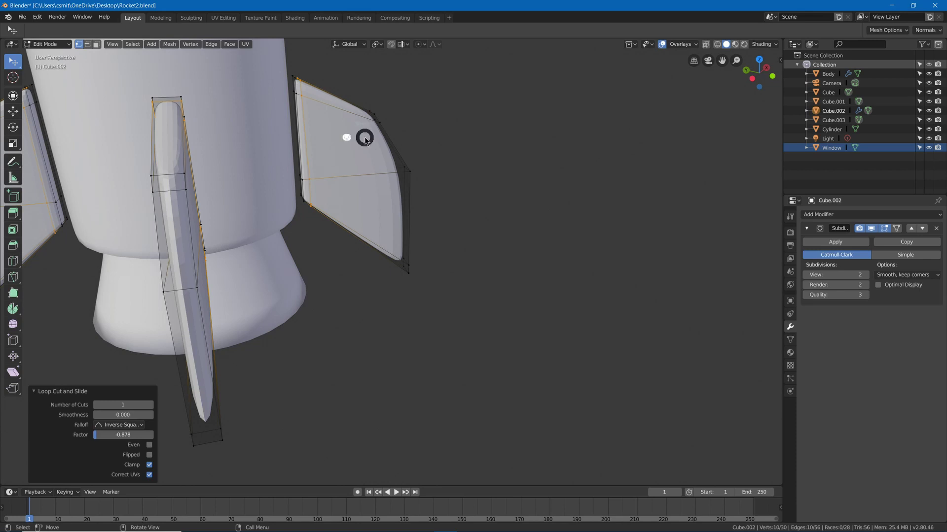
- In wireframe, select the right fin's inner edge and move it -0.289 m along local Y
key("z")
left_click(318, 133)
left_click(324, 124)
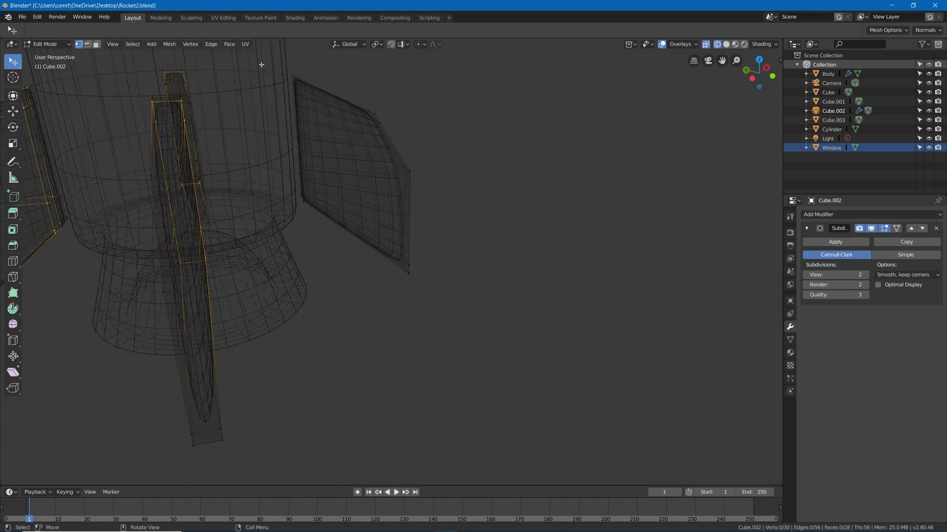
left_click_drag(251, 49, 345, 254)
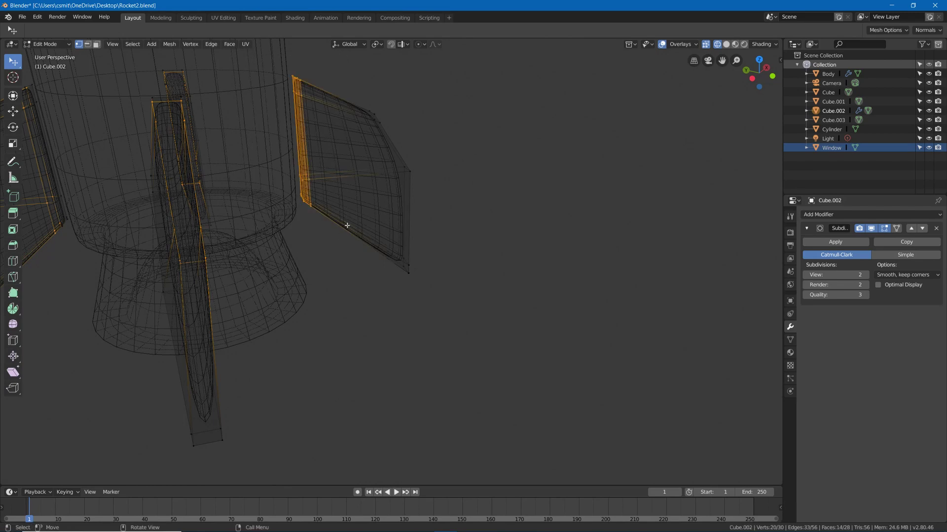
middle_click_drag(369, 150, 352, 98)
left_click(349, 44)
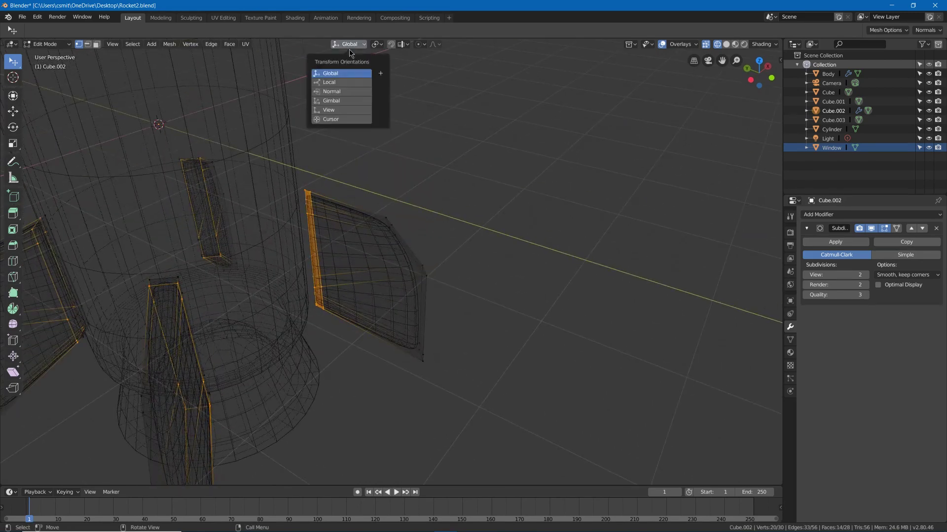
left_click(336, 82)
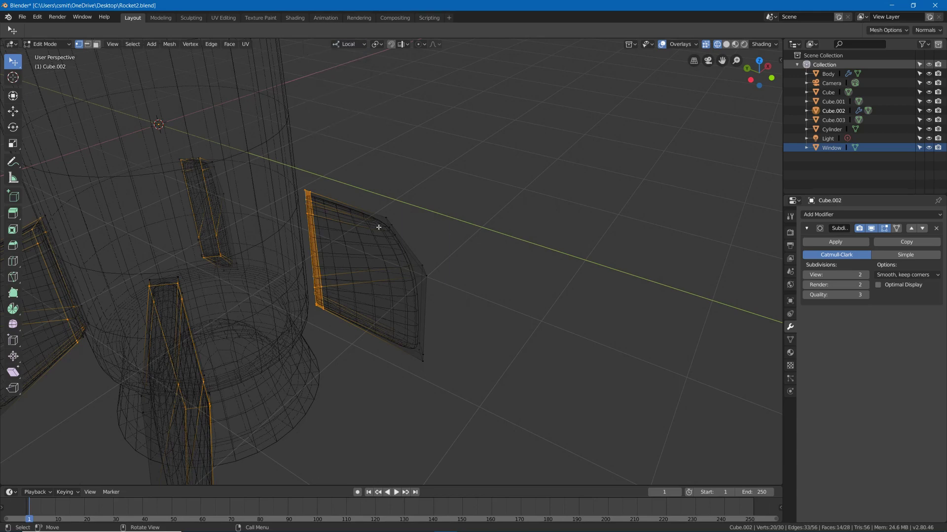
key("g")
key("y")
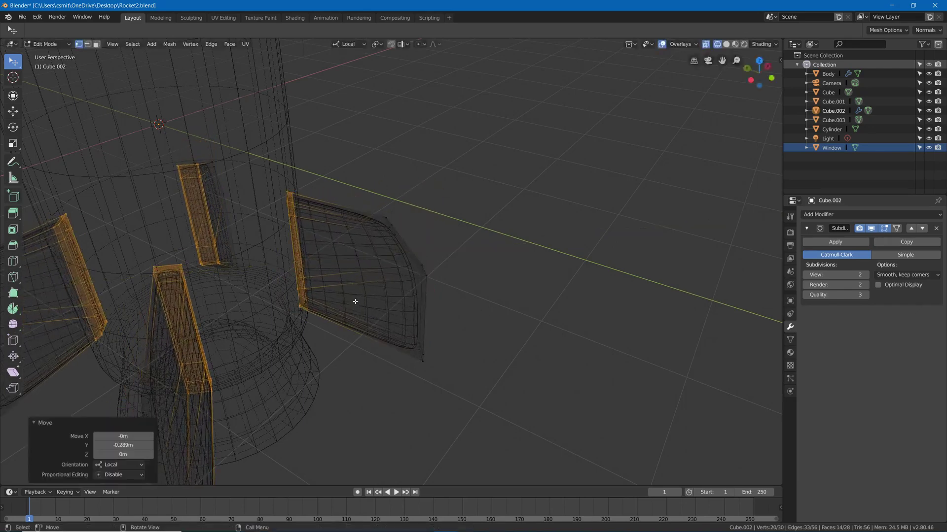
middle_click_drag(356, 285, 311, 306)
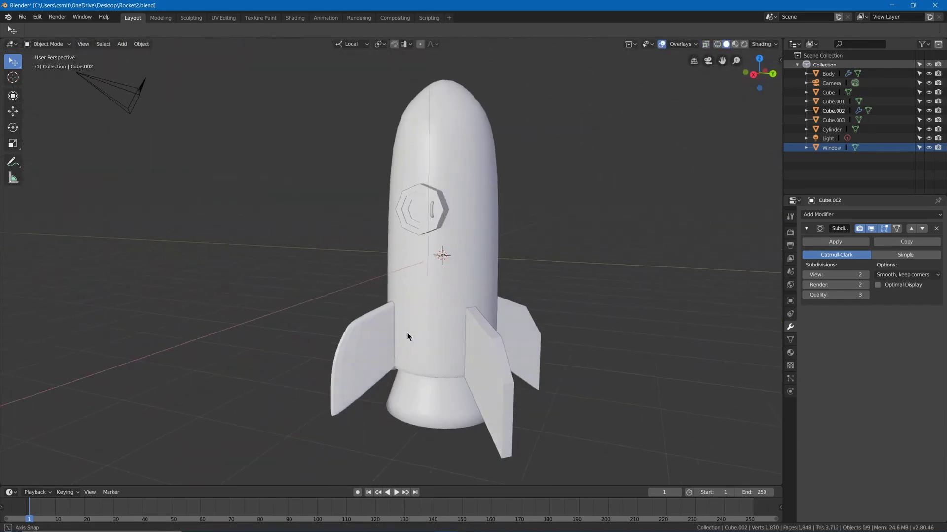
- Shade the fins smooth from the left fin's context menu
left_click(357, 350)
right_click(357, 348)
left_click(359, 336)
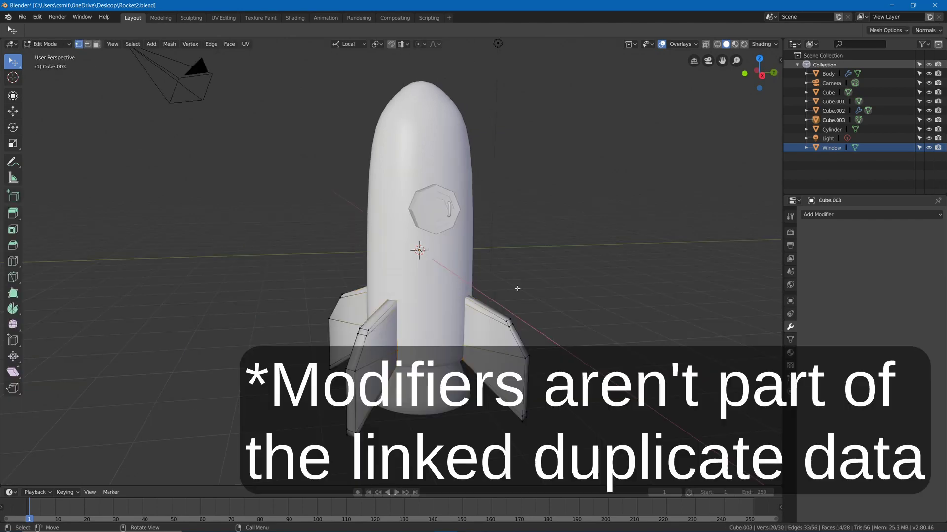
- Give fins Cube.003 and Cube.001 a level-2 subdivision surface with Ctrl+2
left_click(513, 345)
middle_click_drag(513, 345, 436, 264)
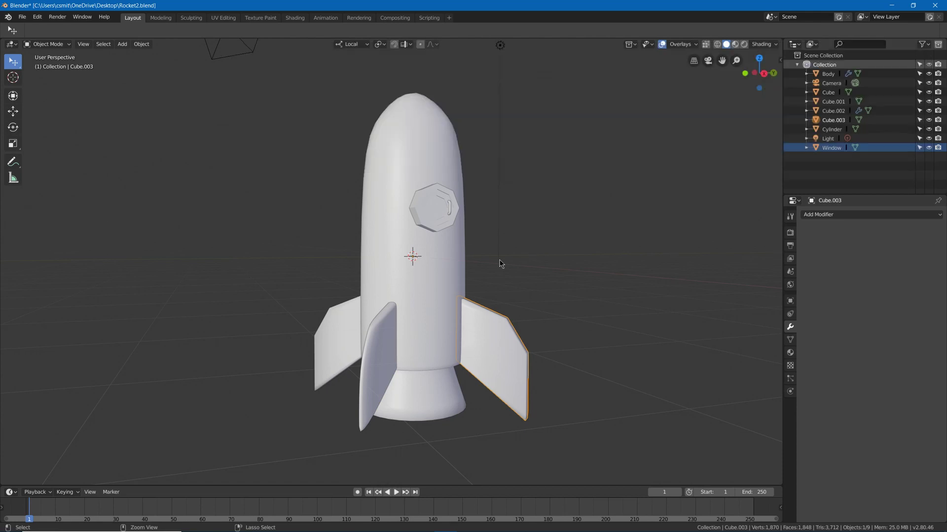
key("ctrl+2")
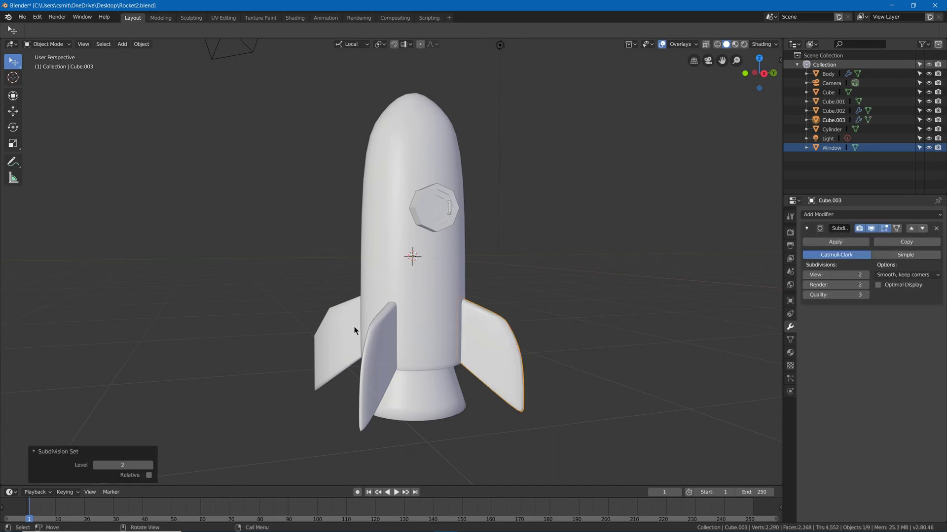
left_click(354, 326)
key("ctrl+2")
middle_click_drag(354, 327, 528, 335)
- Give the fin Cube and the Window object level-2 subdivision surfaces
left_click(529, 334)
key("ctrl+2")
left_click(567, 279)
middle_click_drag(567, 279, 419, 229)
scroll(419, 226, "up", 5)
left_click(413, 223)
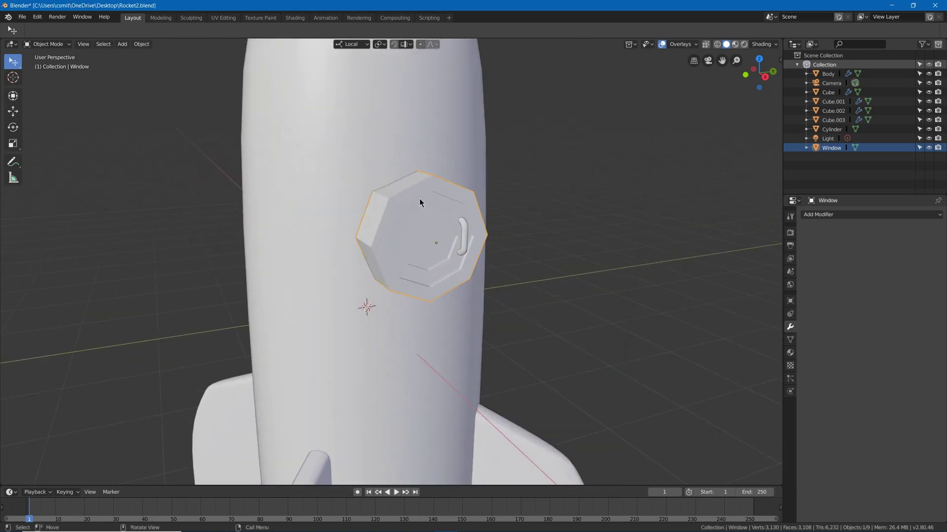
key("ctrl+2")
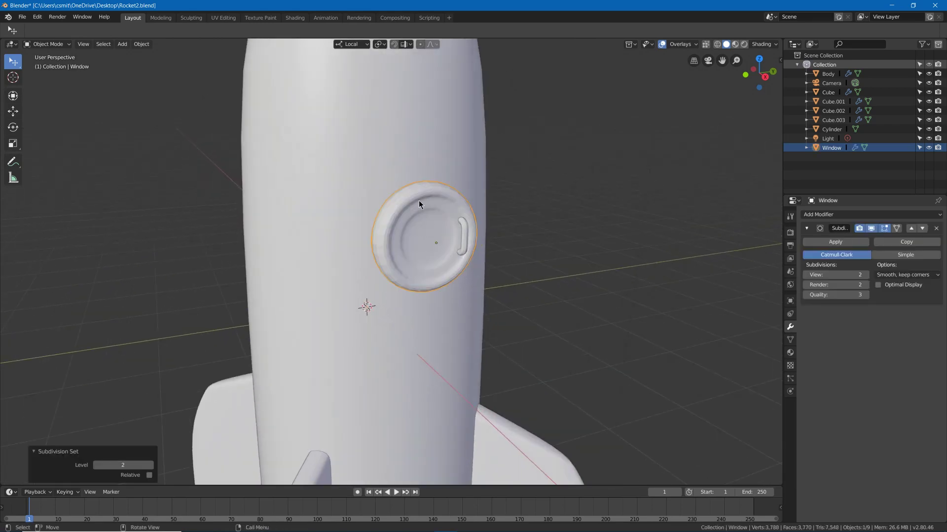
- Delete the window's flat front octagon face in Edit Mode
middle_click_drag(418, 200, 444, 171)
scroll(451, 175, "up", 4)
key("Tab")
key("3")
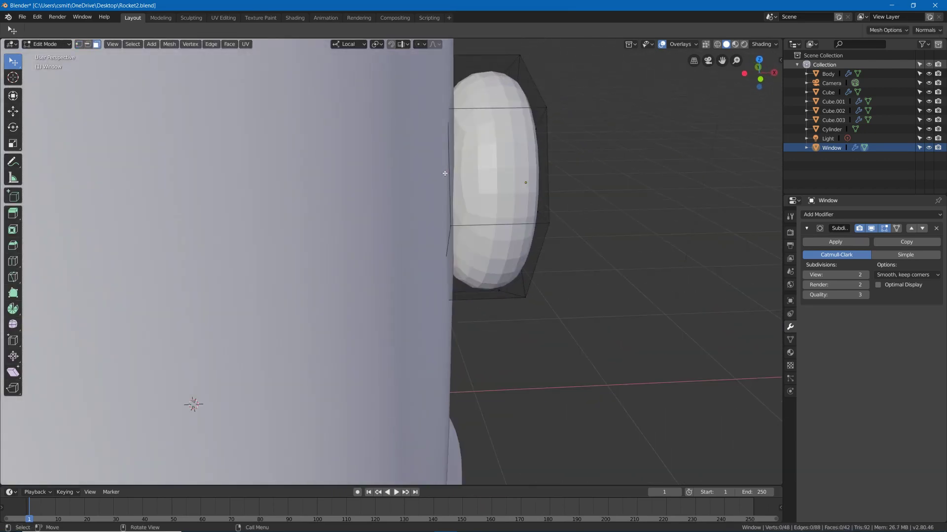
left_click(444, 170)
middle_click_drag(505, 148, 300, 142)
key("x")
left_click(468, 168)
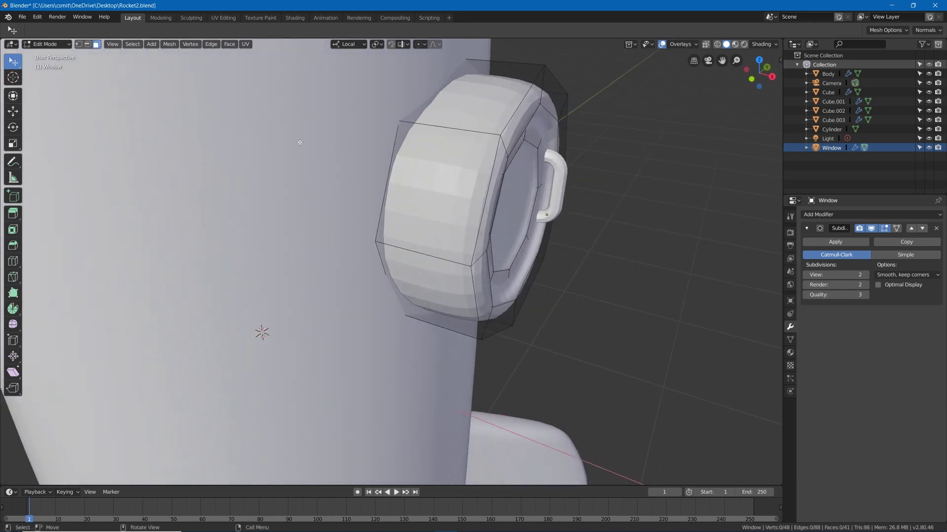
- Select the window's open boundary edge loop and set transform orientation to Global
key("2")
left_click(390, 139, "alt")
middle_click_drag(390, 139, 345, 123)
left_click(362, 45)
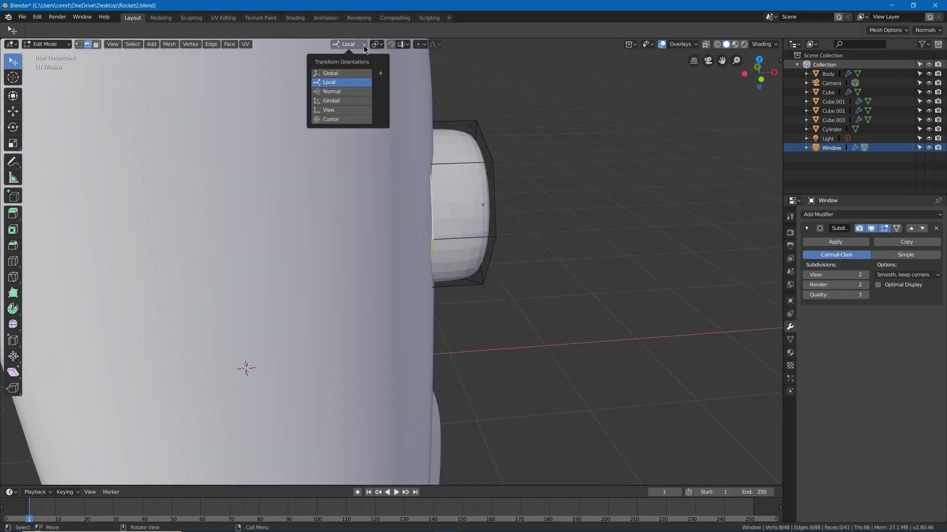
left_click(345, 73)
- Move the window's boundary edge loop along the global X axis
key("g")
key("x")
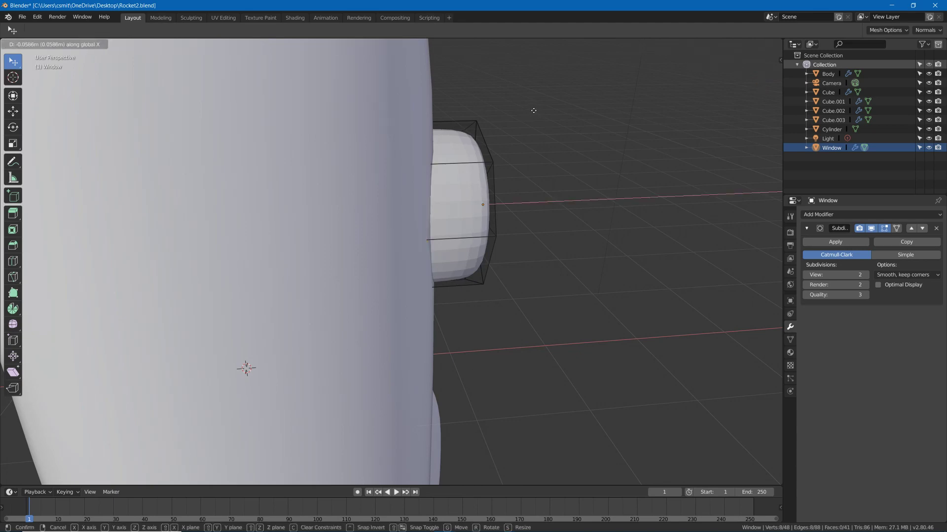
left_click(533, 110)
middle_click_drag(532, 110, 392, 176)
- Add two loop cuts around the window rim
key("ctrl+r")
left_click(403, 174)
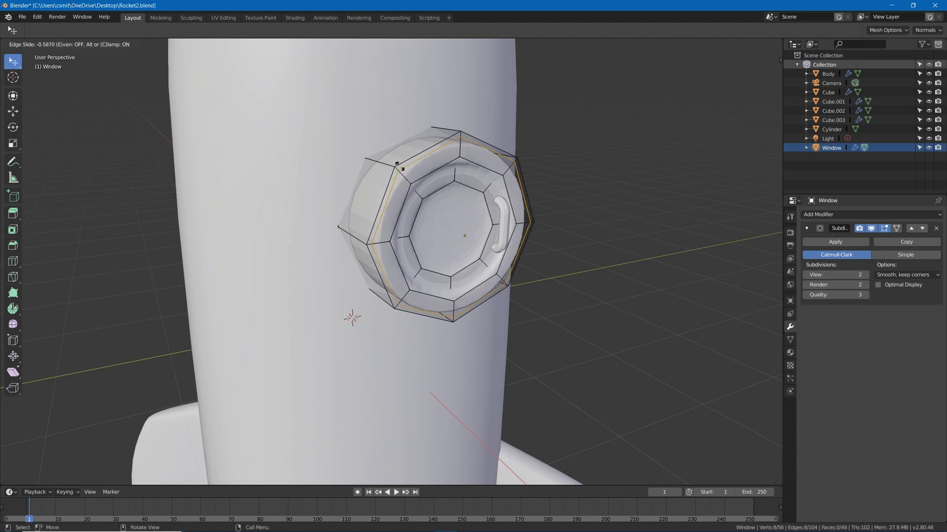
left_click(407, 176)
left_click(407, 175)
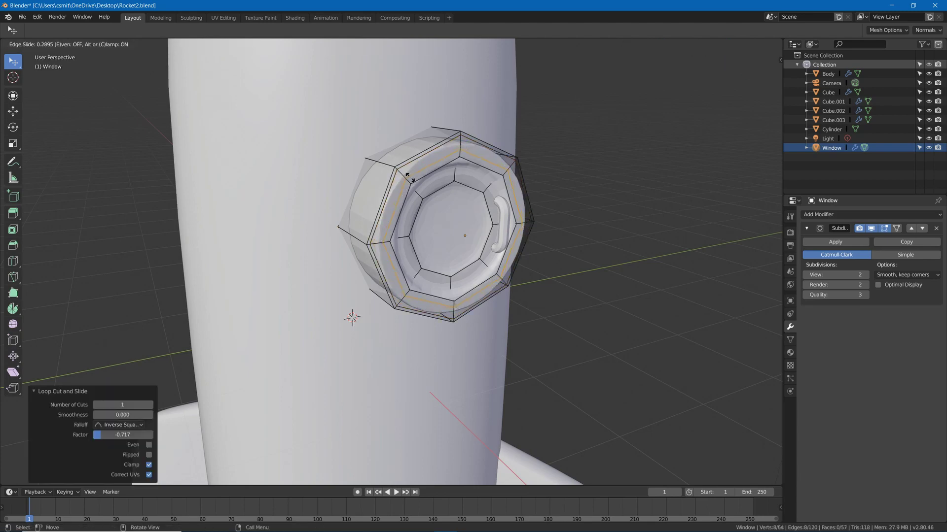
left_click(407, 176)
middle_click_drag(407, 176, 347, 183)
- Crease the window's inner edge loops to 0.739 and return to Object Mode
left_click(300, 138, "alt")
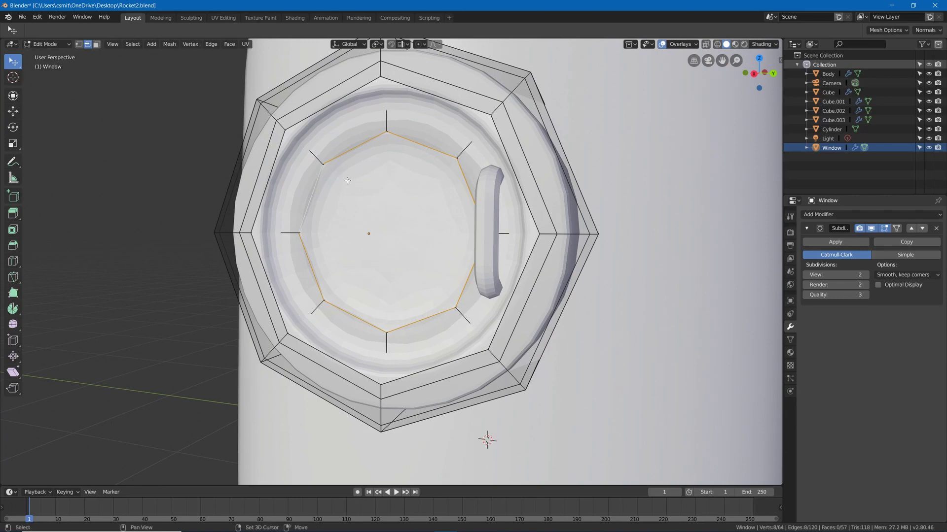
key("shift+e")
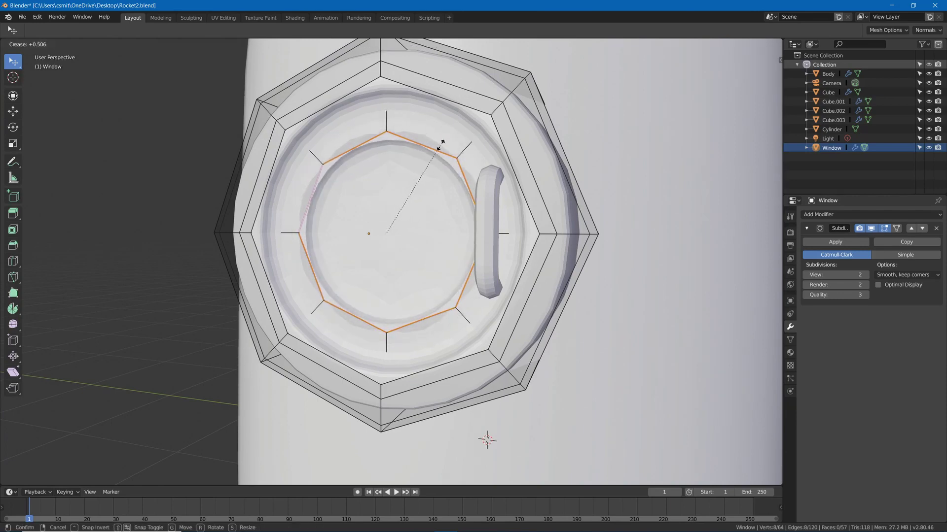
left_click(438, 144)
left_click(349, 167, "alt")
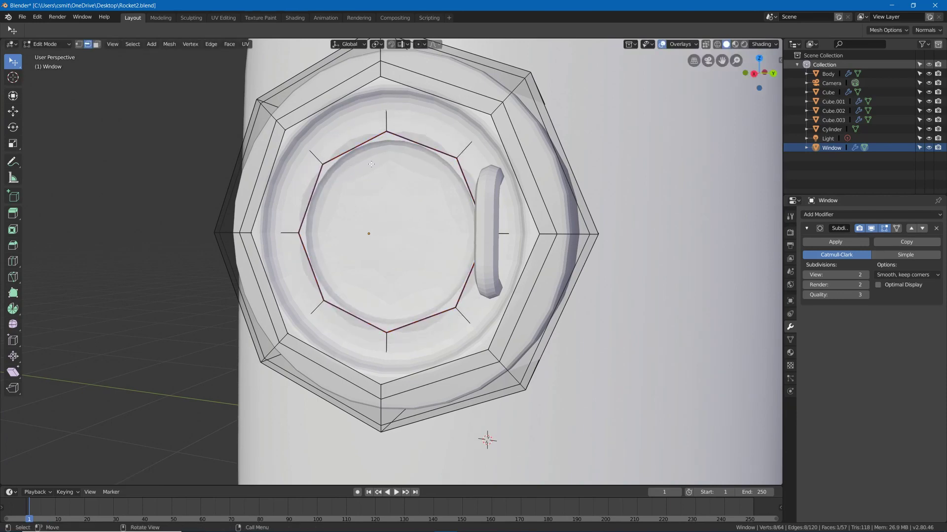
key("shift+e")
left_click(440, 145)
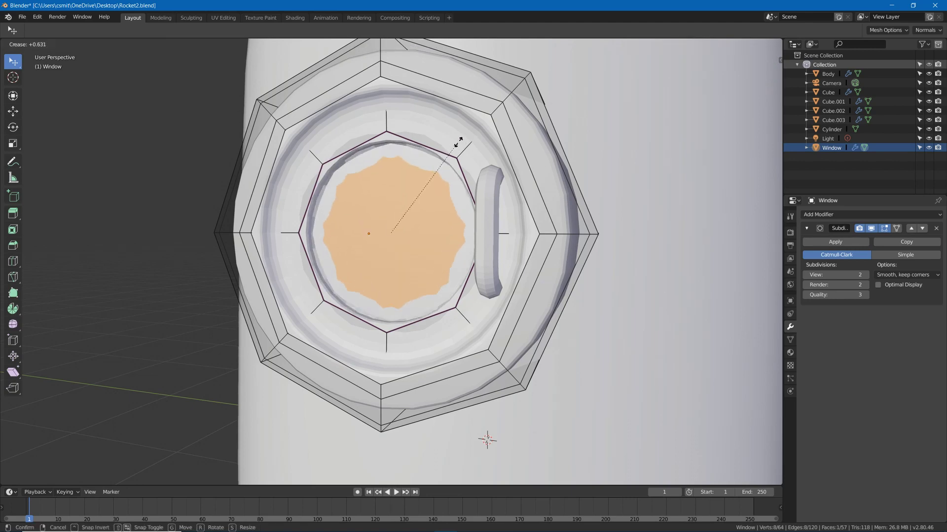
middle_click_drag(457, 143, 296, 117)
key("shift+e")
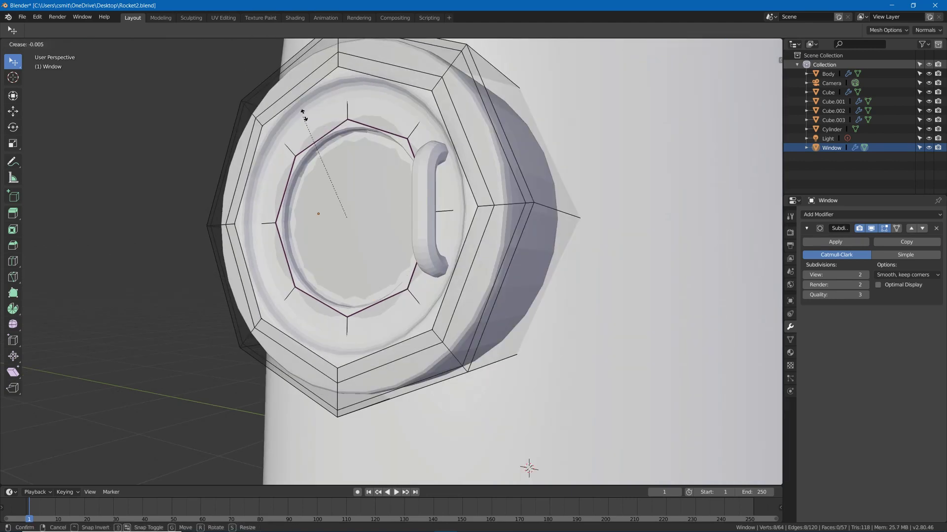
left_click(475, 73)
middle_click_drag(475, 74, 478, 108)
key("Tab")
- Shade the porthole window smooth
scroll(500, 149, "down", 5)
scroll(501, 149, "down", 3)
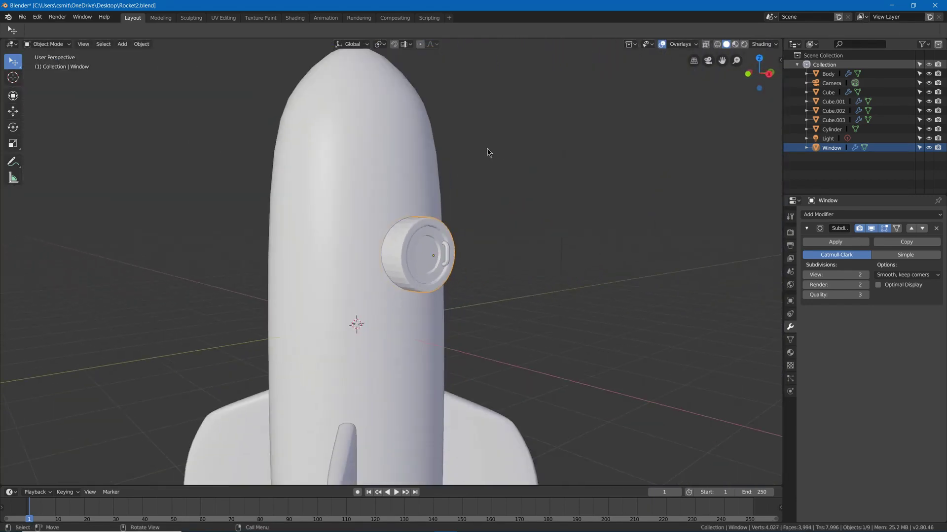
middle_click_drag(484, 152, 412, 211)
right_click(423, 230)
left_click(422, 230)
- Delete the window's inner glass face in face select mode
scroll(408, 211, "up", 6)
key("Tab")
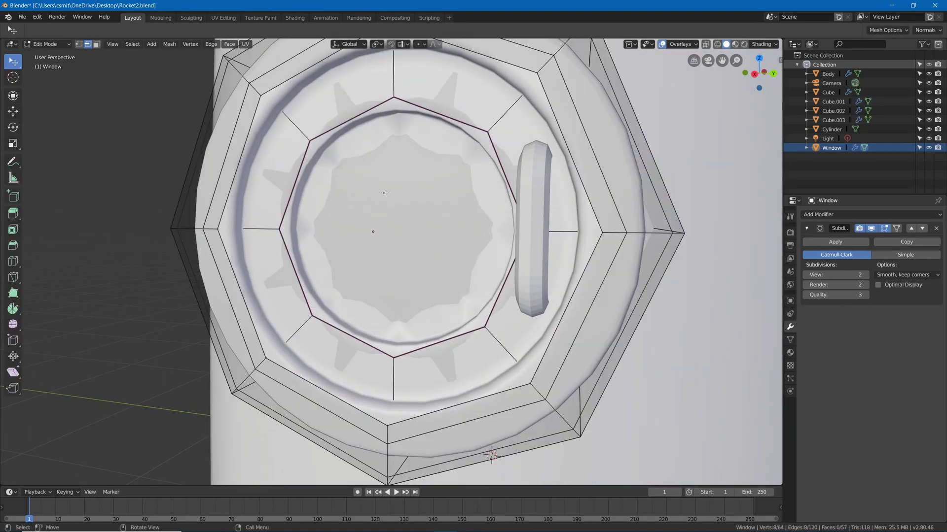
key("3")
left_click(378, 222)
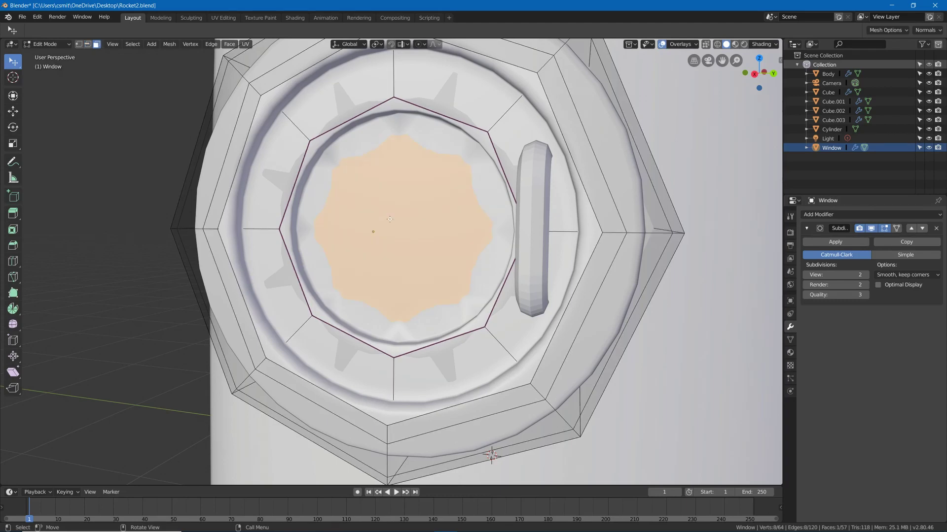
key("x")
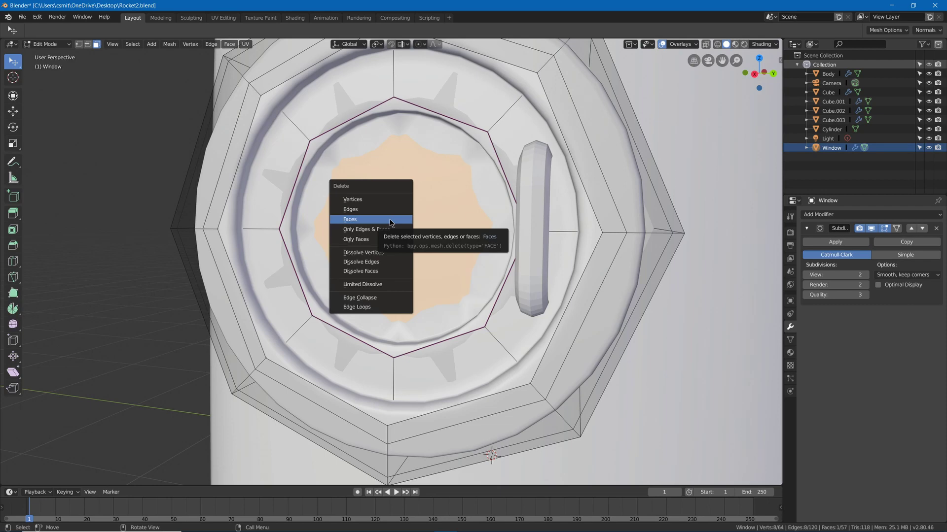
left_click(389, 219)
- Close the window hole's edge loop with Grid Fill and leave Edit Mode
middle_click_drag(372, 228, 316, 160)
key("2")
left_click(285, 123, "alt")
middle_click_drag(285, 123, 281, 157)
scroll(316, 164, "up", 2)
key("F3")
type("Grid Fill")
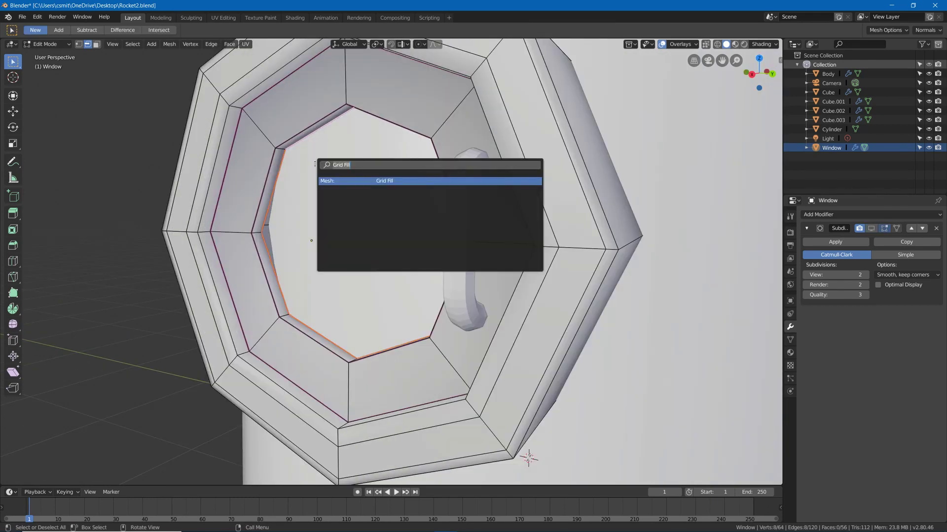
key("Return")
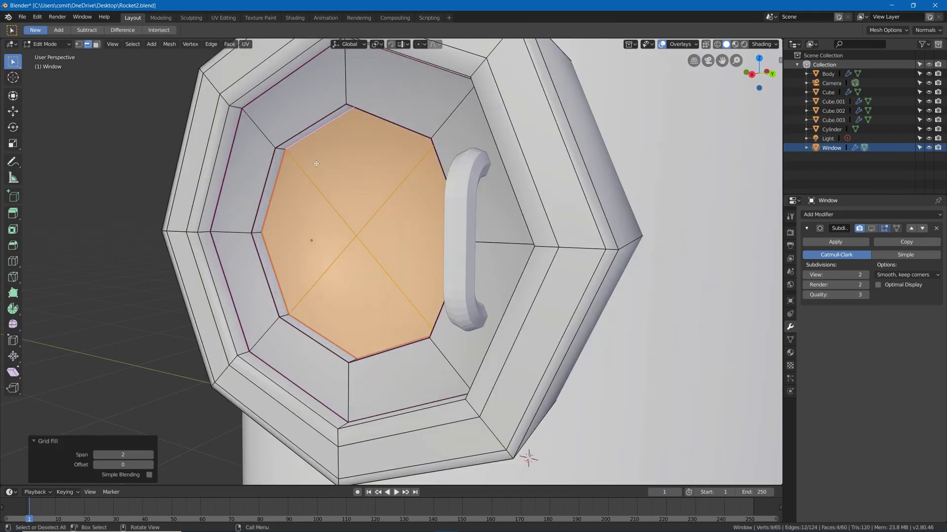
key("Tab")
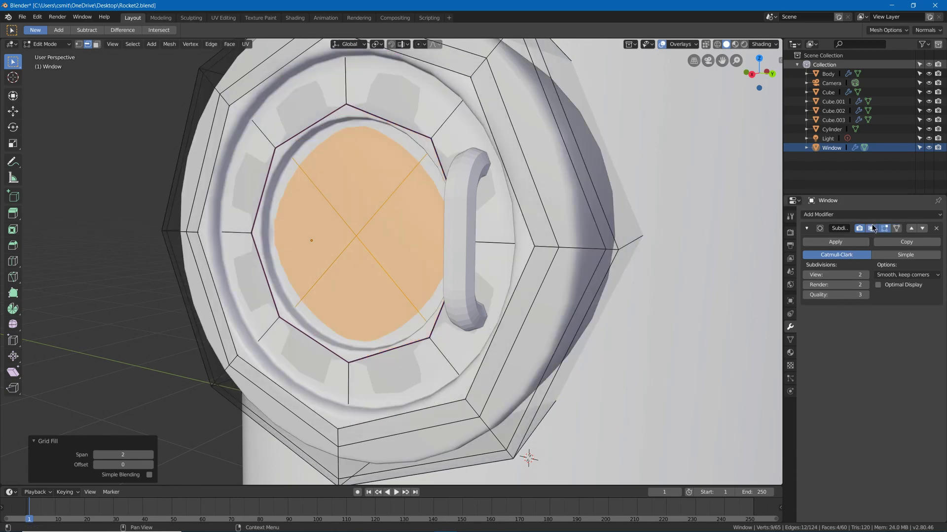
middle_click_drag(469, 187, 443, 95)
- Select the Cylinder handle and enter Edit Mode on its mesh
left_click(443, 96)
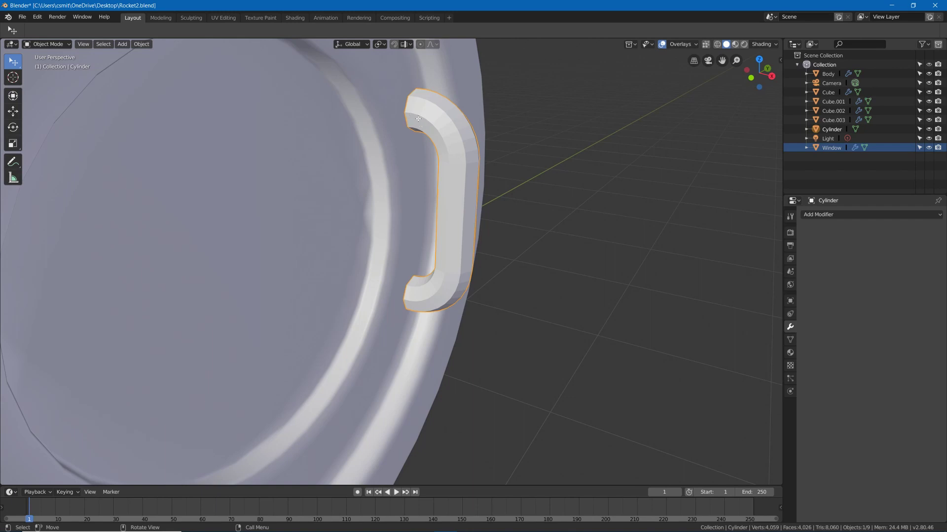
key("Tab")
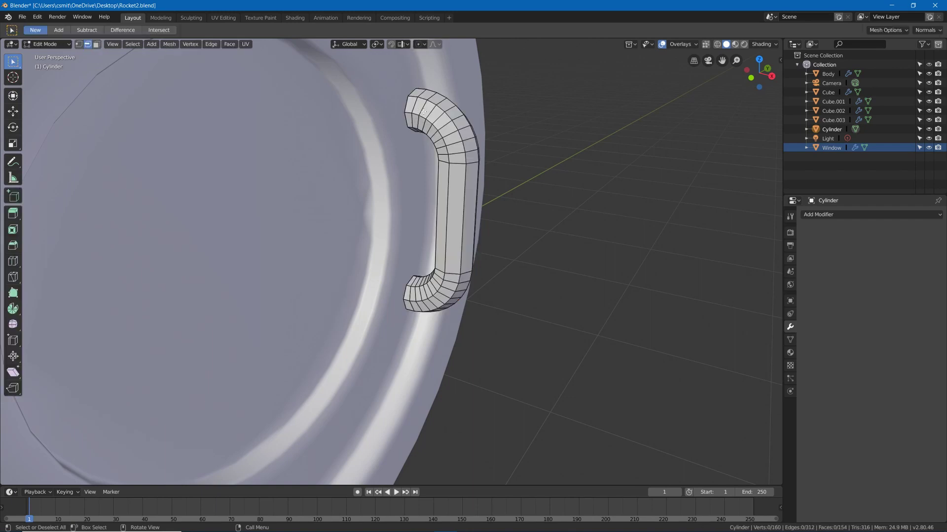
key("Tab")
scroll(524, 245, "down", 2)
key("Tab")
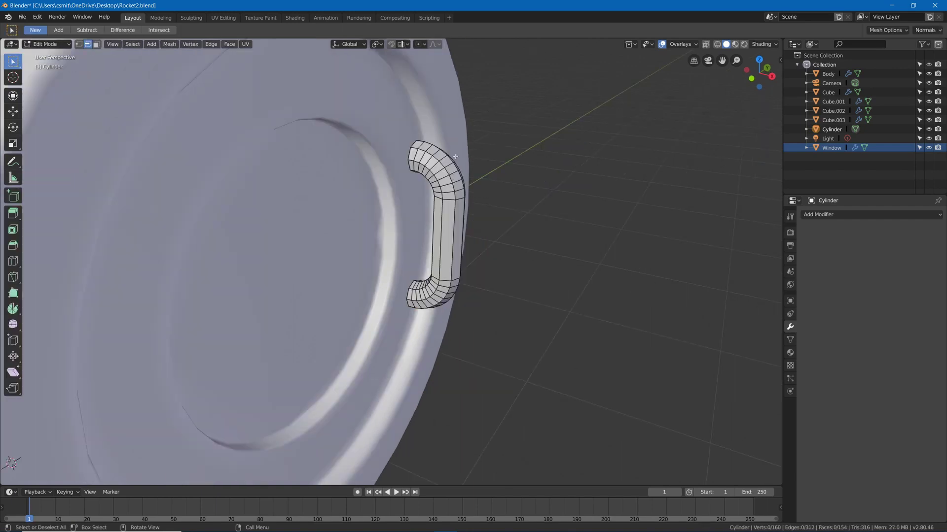
scroll(433, 141, "up", 3)
middle_click_drag(433, 141, 407, 158)
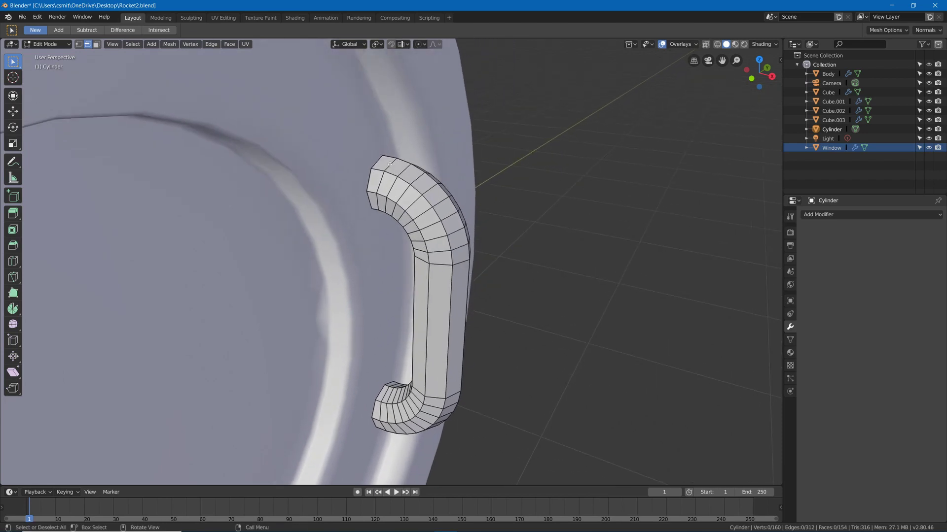
- Dissolve the four edge loops on each of the handle's top and bottom bends
left_click(391, 164, "alt")
left_click(419, 178, "alt+shift")
left_click(439, 205, "alt+shift")
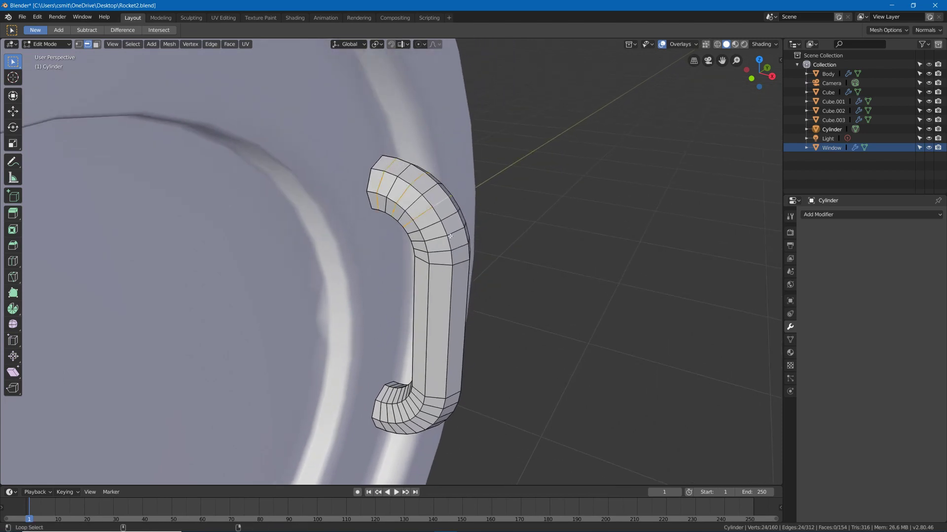
left_click(451, 232, "alt+shift")
middle_click_drag(451, 232, 430, 369)
left_click(430, 370, "alt+shift")
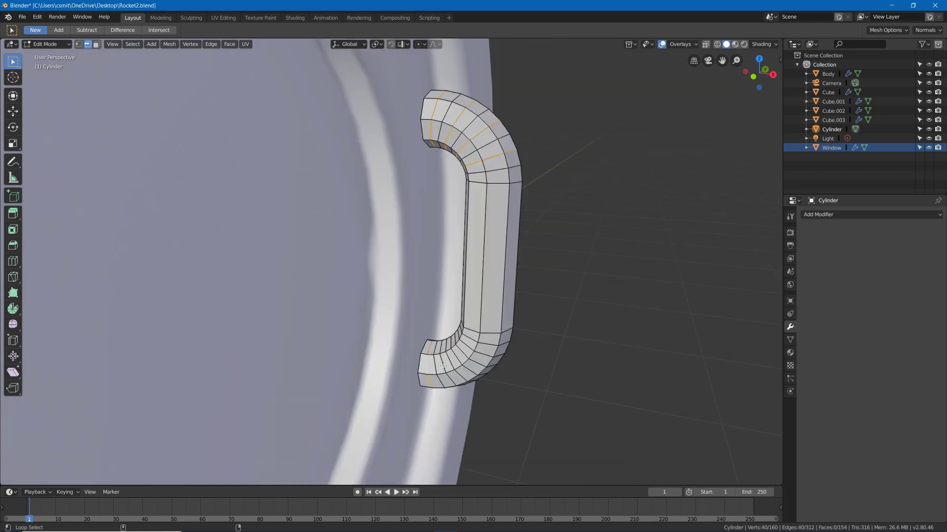
left_click(443, 365, "alt+shift")
left_click(458, 358, "alt+shift")
left_click(467, 346, "alt+shift")
key("x")
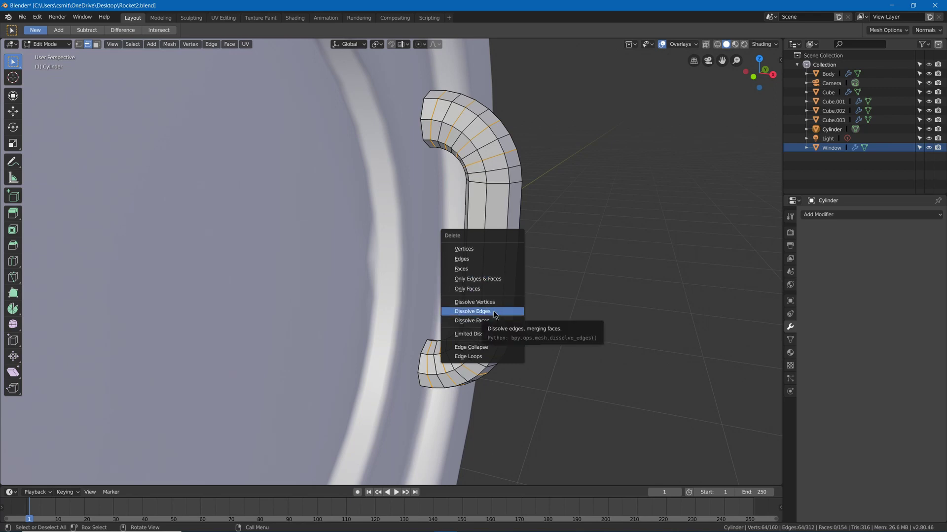
left_click(494, 313)
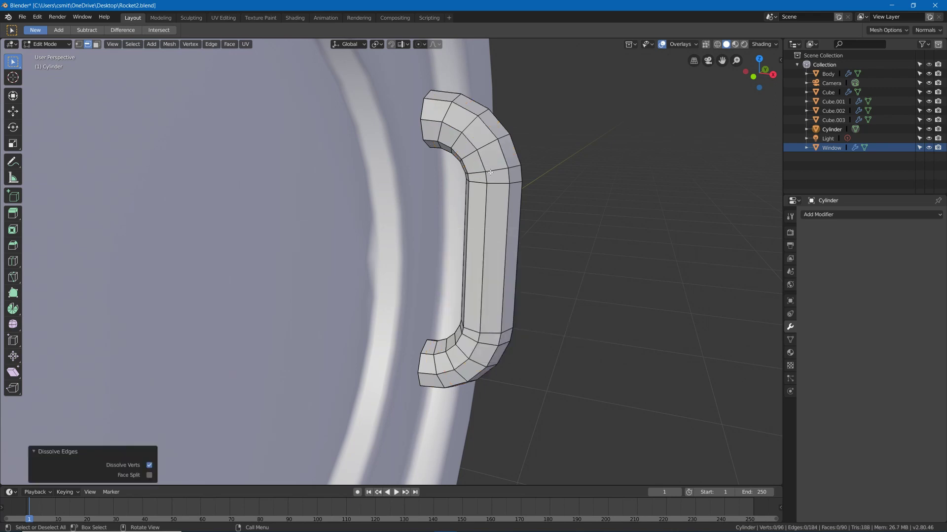
- Dissolve two more edge loops near the handle's top and bottom
left_click(490, 172, "alt")
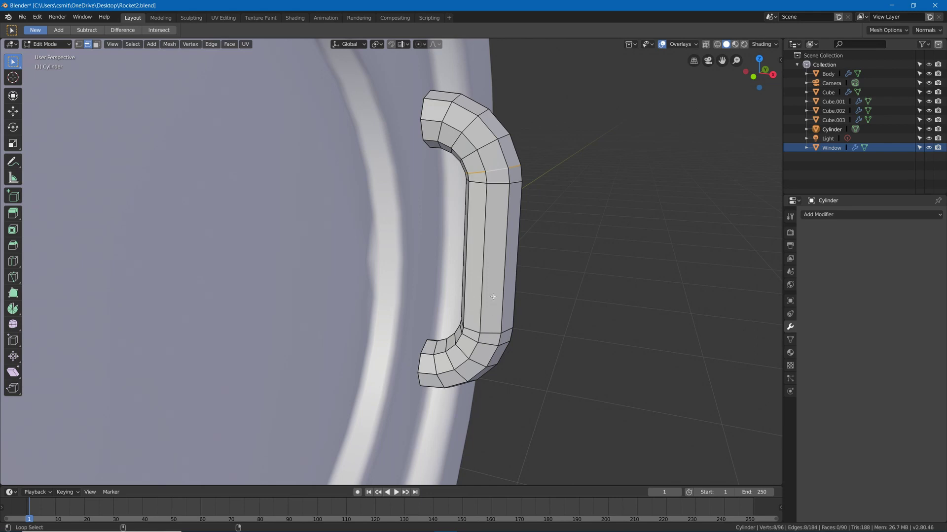
left_click(486, 345, "alt+shift")
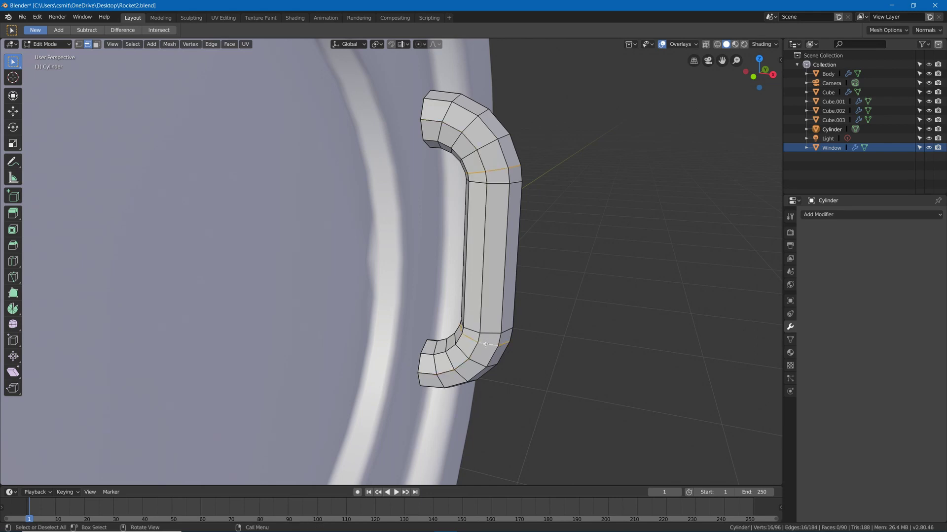
key("ctrl+x")
- Add a Subdivision Surface modifier to the handle with viewport level 1
key("Tab")
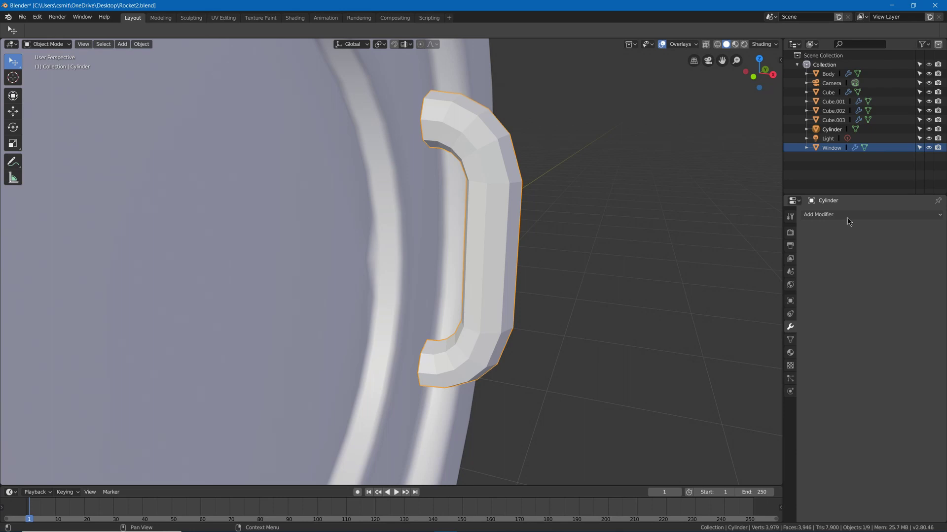
left_click(847, 217)
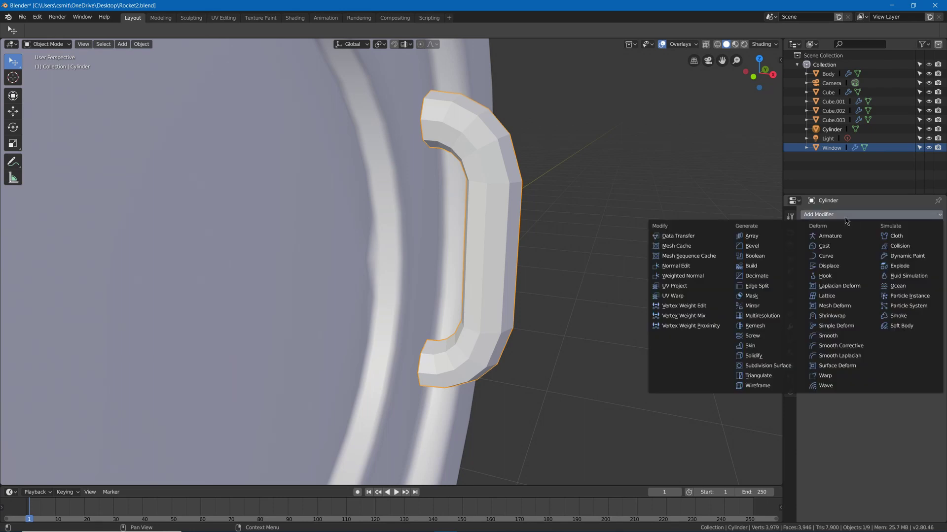
left_click(778, 366)
left_click(854, 275)
key("Return")
middle_click_drag(463, 123, 563, 213)
- Switch to face selection and wireframe shading to see the handle's ends
key("Tab")
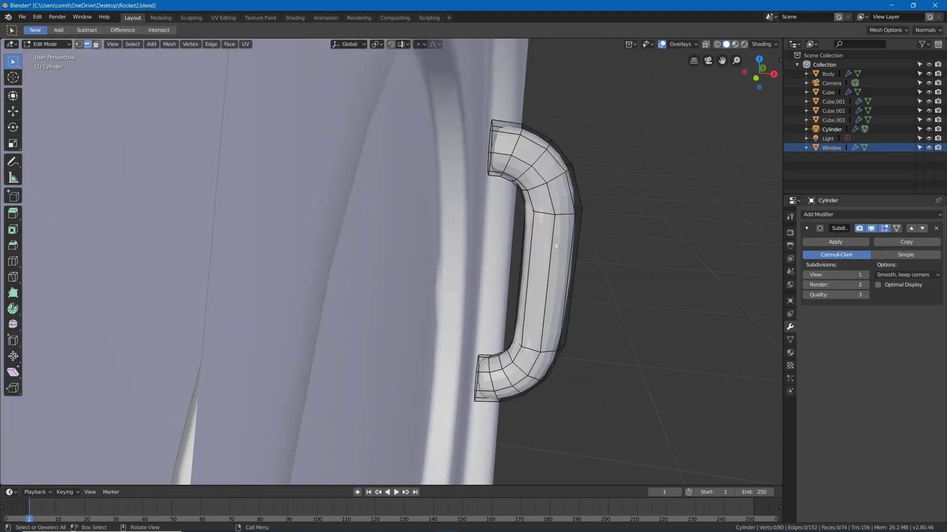
key("Tab")
key("Tab")
mouse_move(489, 139)
middle_mouse_down()
mouse_move(499, 144)
mouse_move(489, 147)
middle_mouse_up()
key("3")
left_click(478, 193)
middle_click_drag(477, 193, 360, 228)
key("z")
left_click(306, 214)
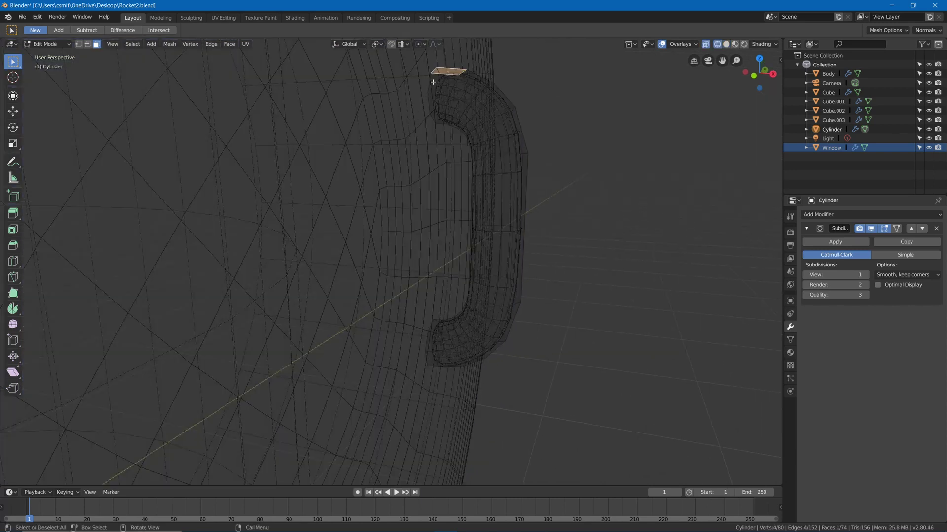
- Delete the handle's top and bottom octagonal end-cap faces
left_click(434, 83)
left_click(439, 97)
left_click(433, 343, "shift")
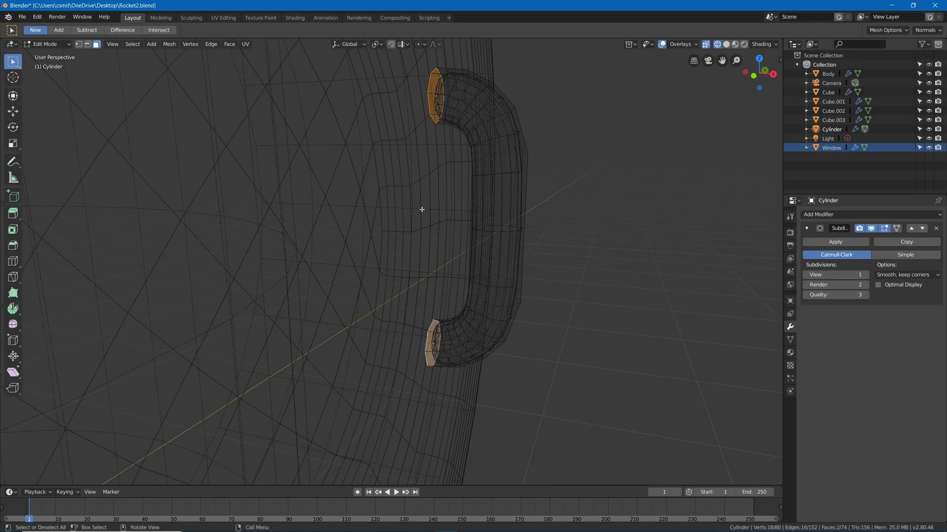
key("x")
left_click(408, 167)
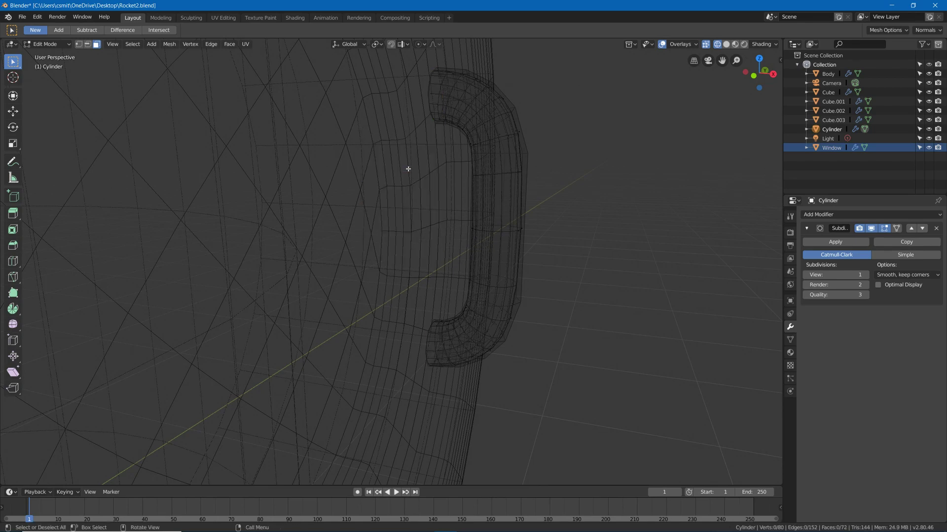
key("Tab")
- Return to solid shading and nudge the whole handle mesh along X
key("z")
left_click(478, 182)
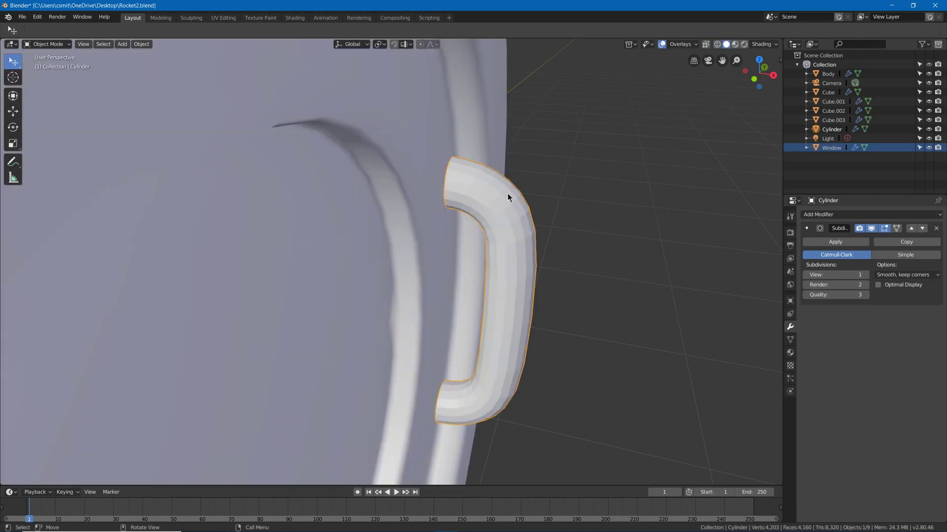
key("Tab")
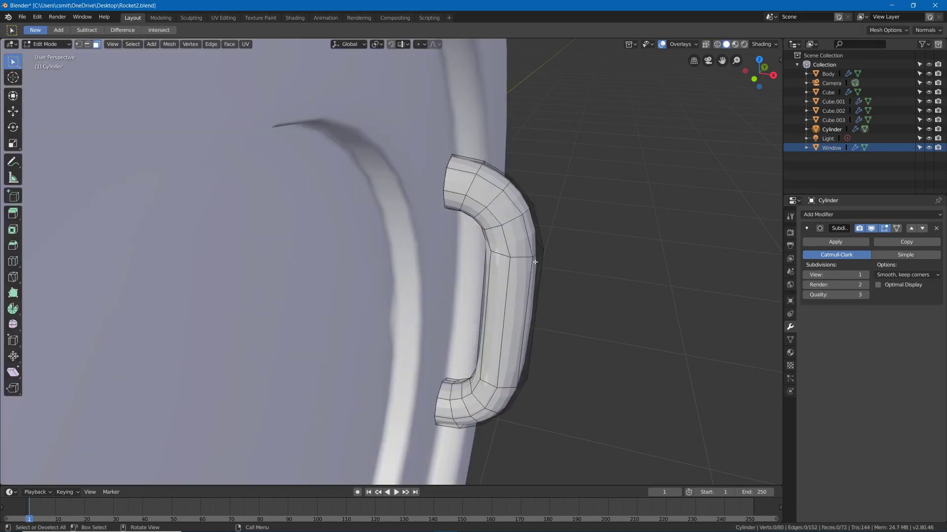
key("a")
key("g")
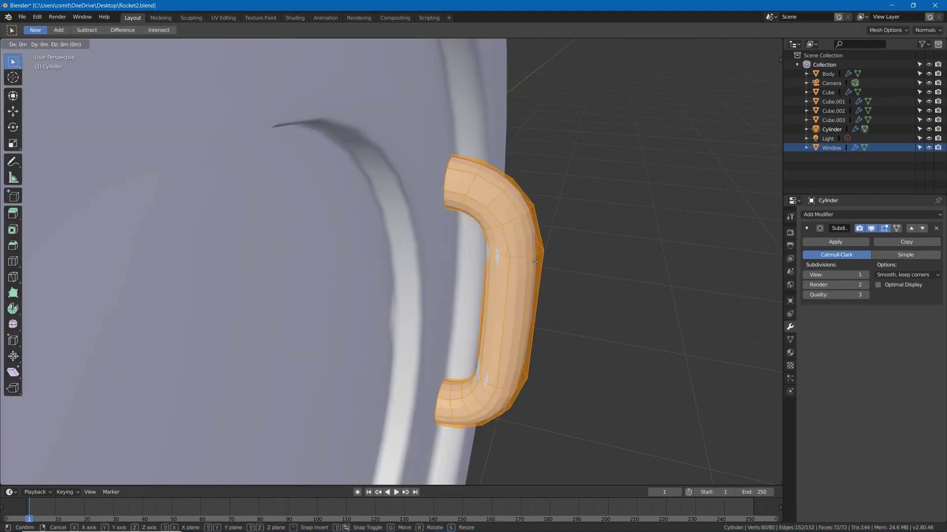
key("x")
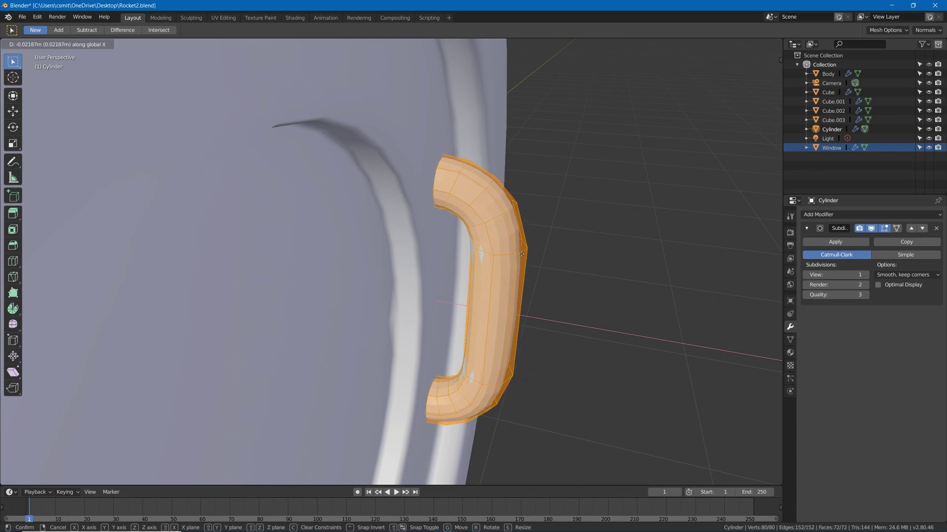
left_click(521, 254)
key("Tab")
middle_click_drag(520, 236, 461, 209)
left_click(461, 207)
key("KP_Decimal")
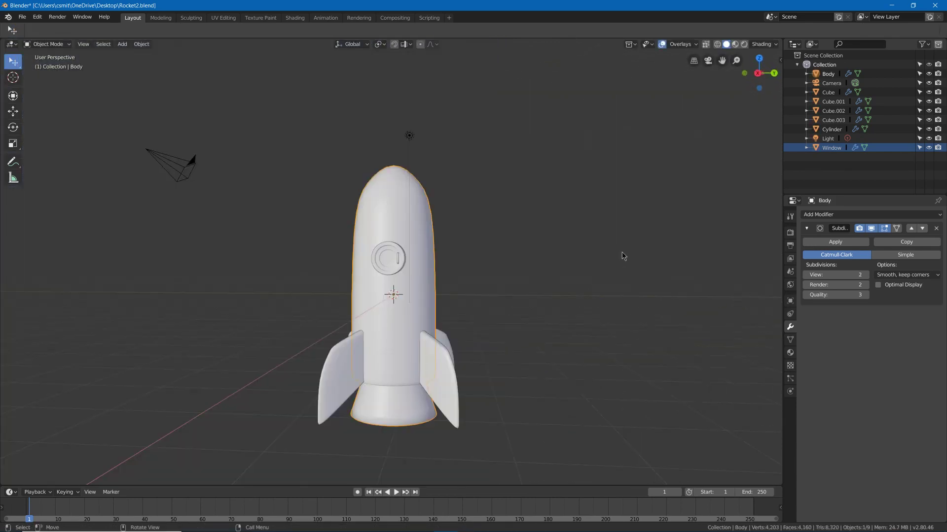